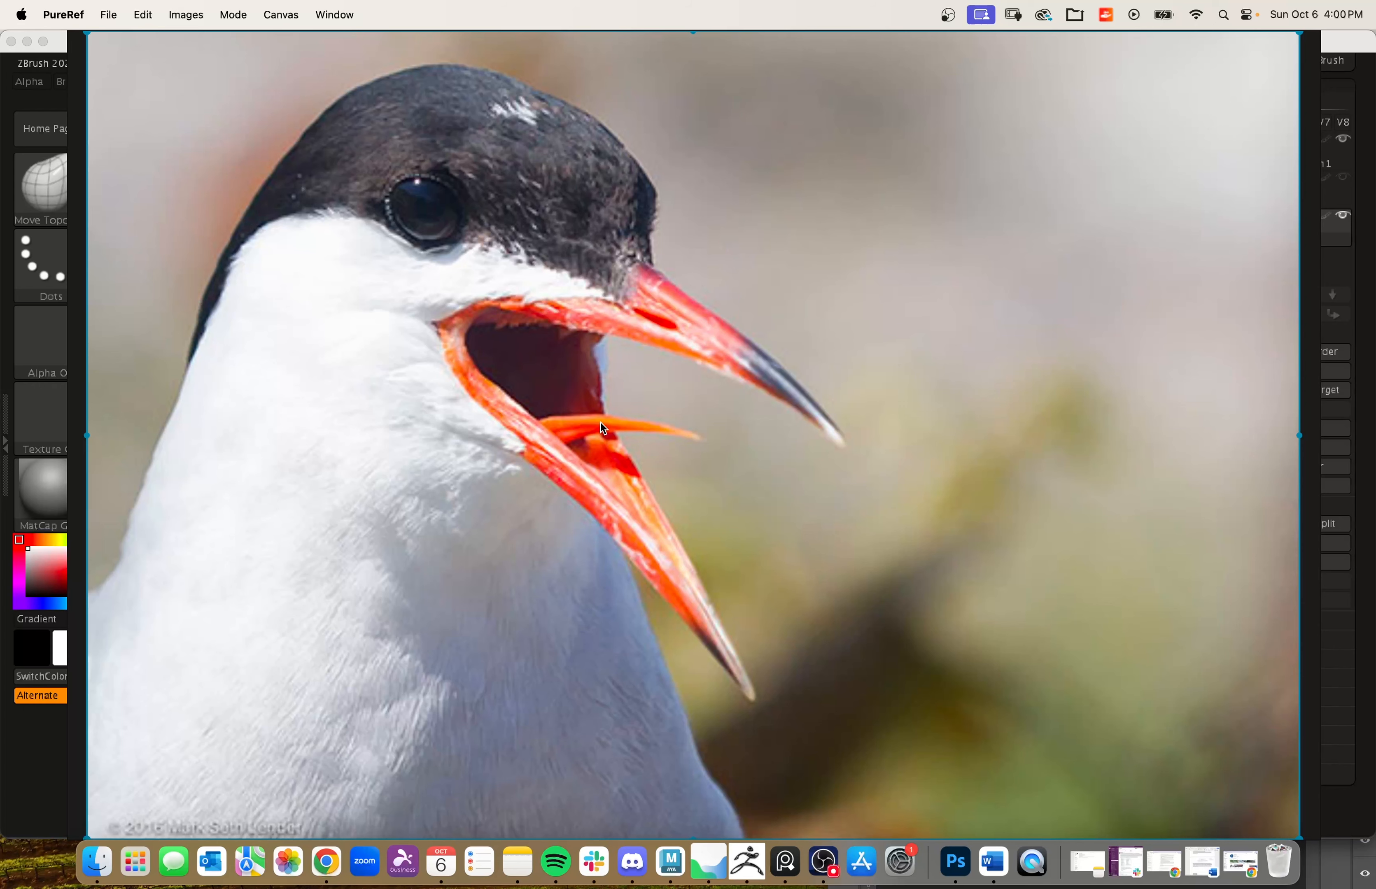
- Switch from the PureRef bird reference to ZBrush and choose the IMM Primitives brush
{"action": "left_click", "coordinate": [1374, 808]}
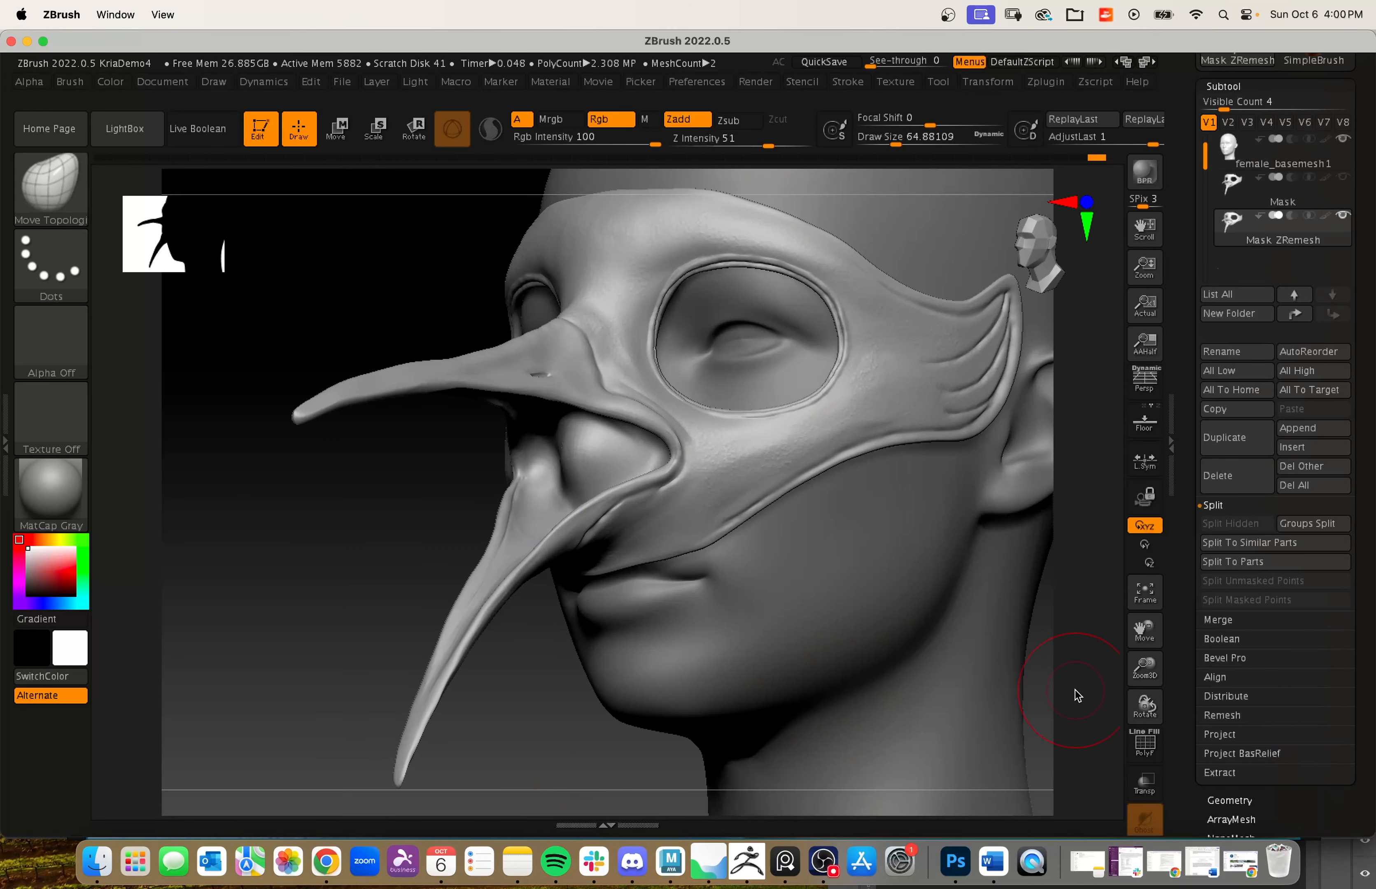
{"action": "left_click_drag", "start_coordinate": [1074, 690], "coordinate": [1069, 555]}
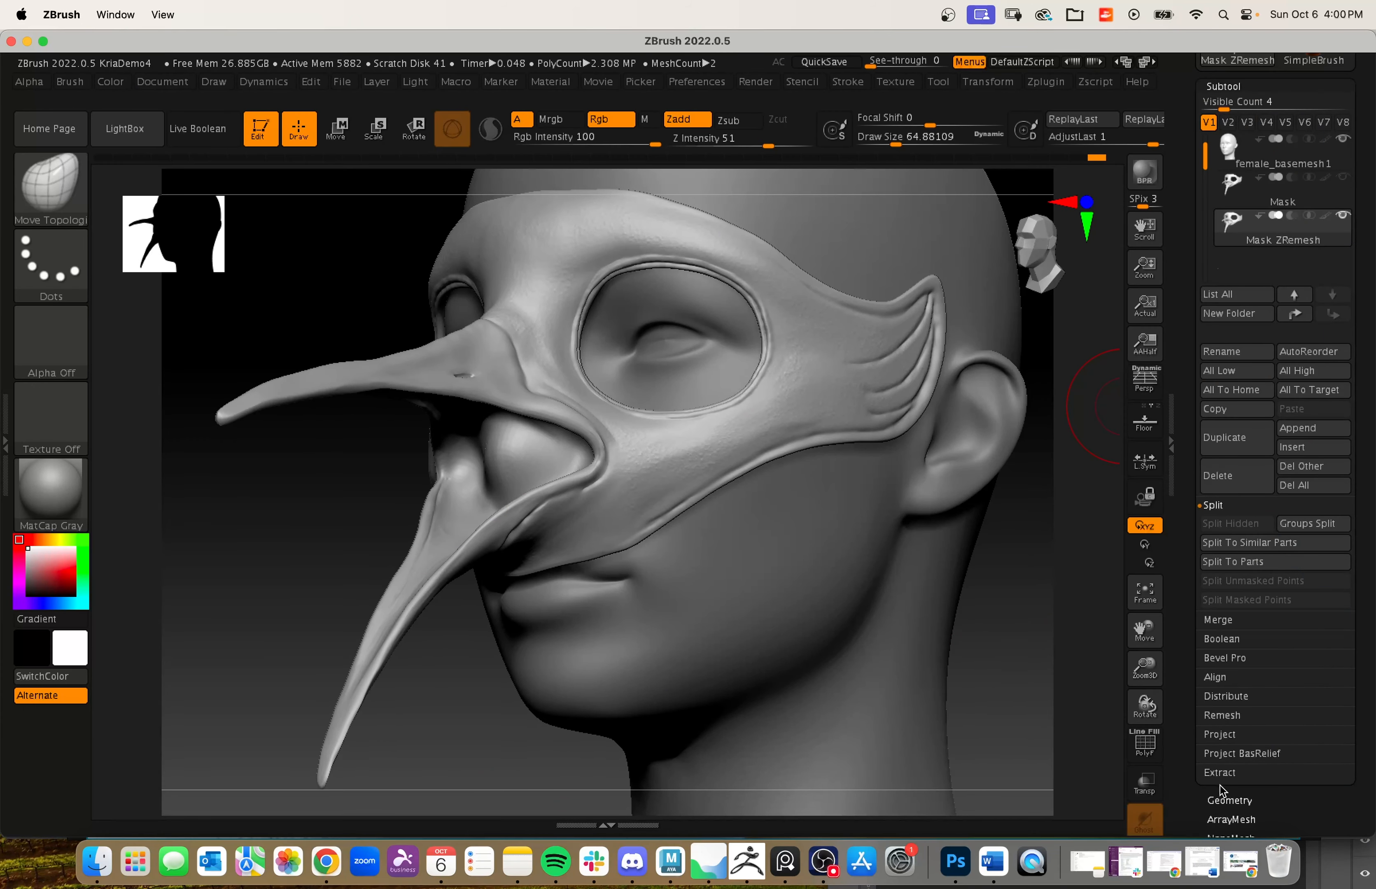
{"action": "left_click", "coordinate": [1226, 799]}
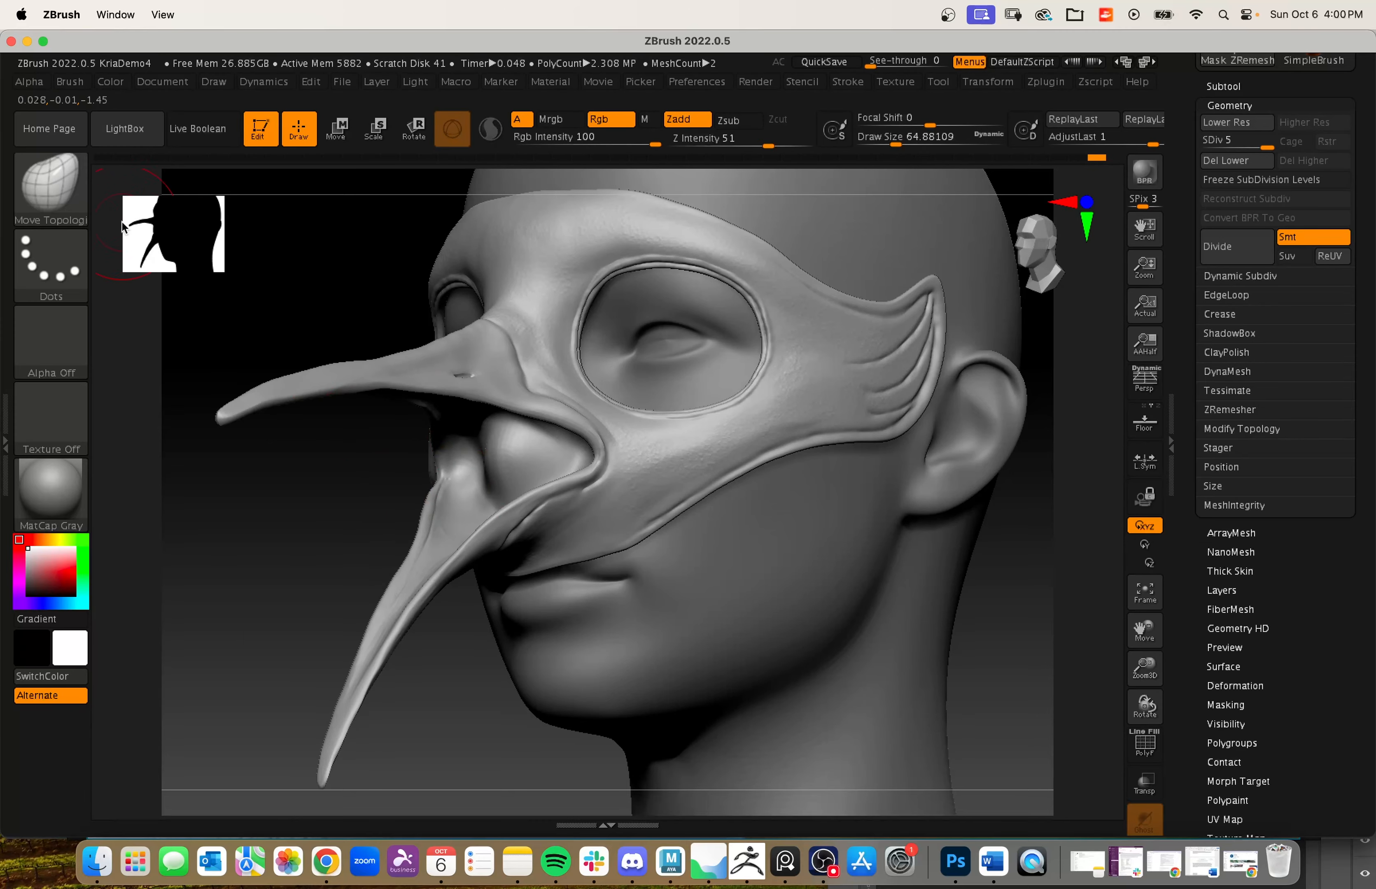
{"action": "left_click", "coordinate": [75, 203]}
{"action": "left_click", "coordinate": [26, 203]}
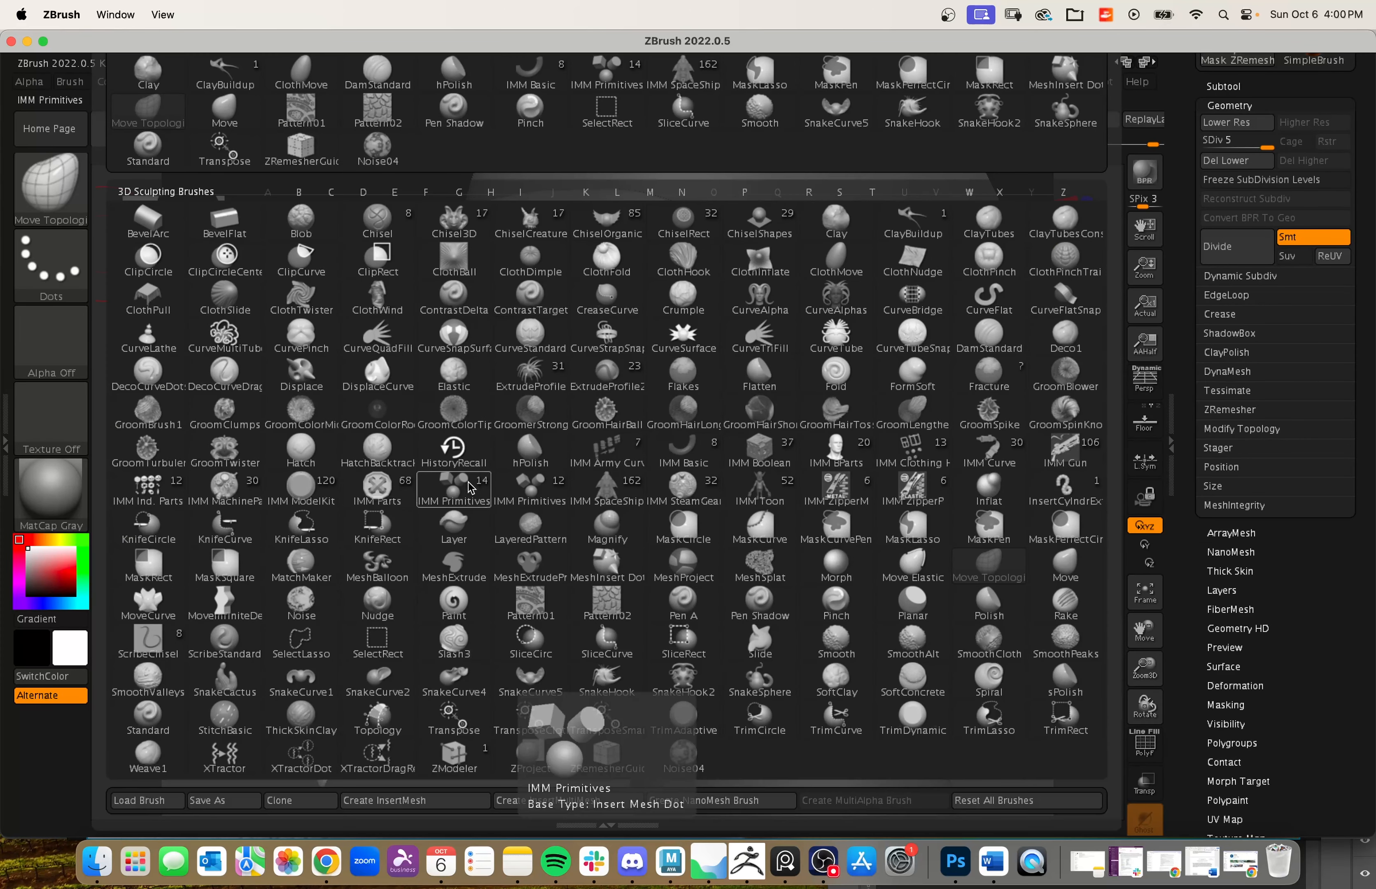
{"action": "left_click", "coordinate": [452, 493]}
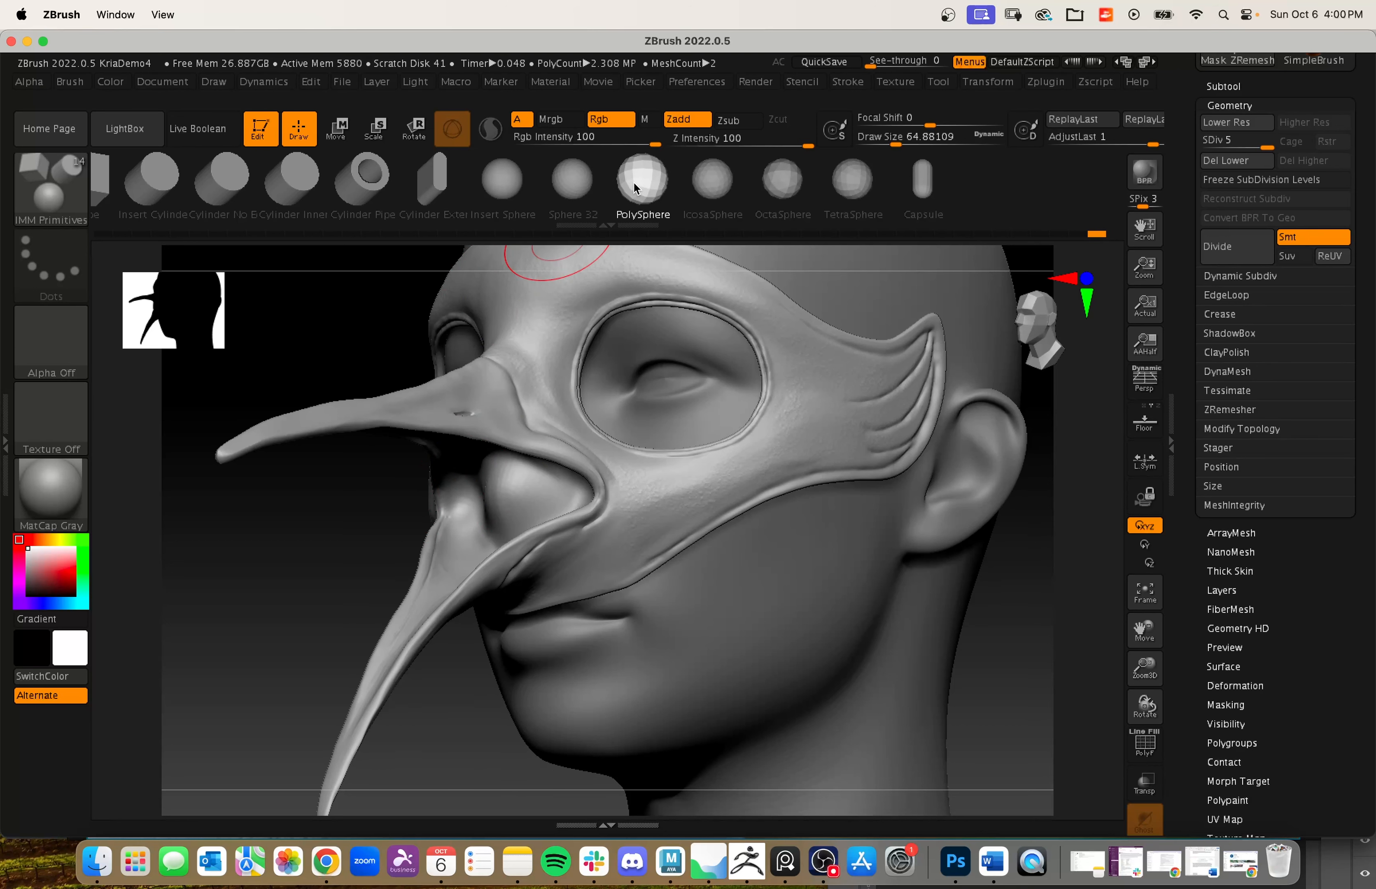
- Try to insert a PolySphere on the lower beak, and turn on Freeze SubDivision Levels for the mask
{"action": "left_click_drag", "start_coordinate": [329, 531], "coordinate": [368, 552]}
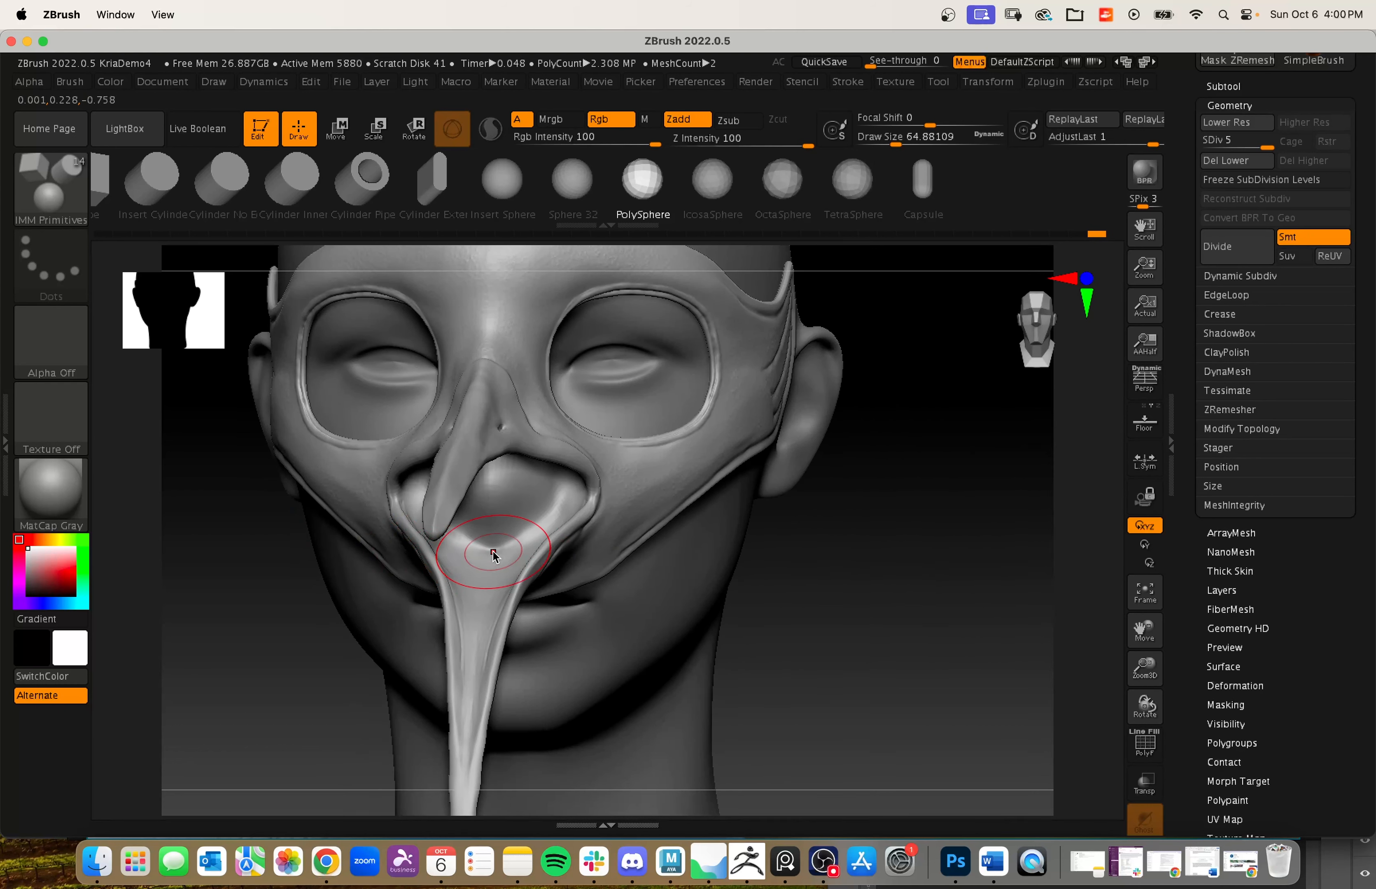
{"action": "left_click", "coordinate": [474, 555]}
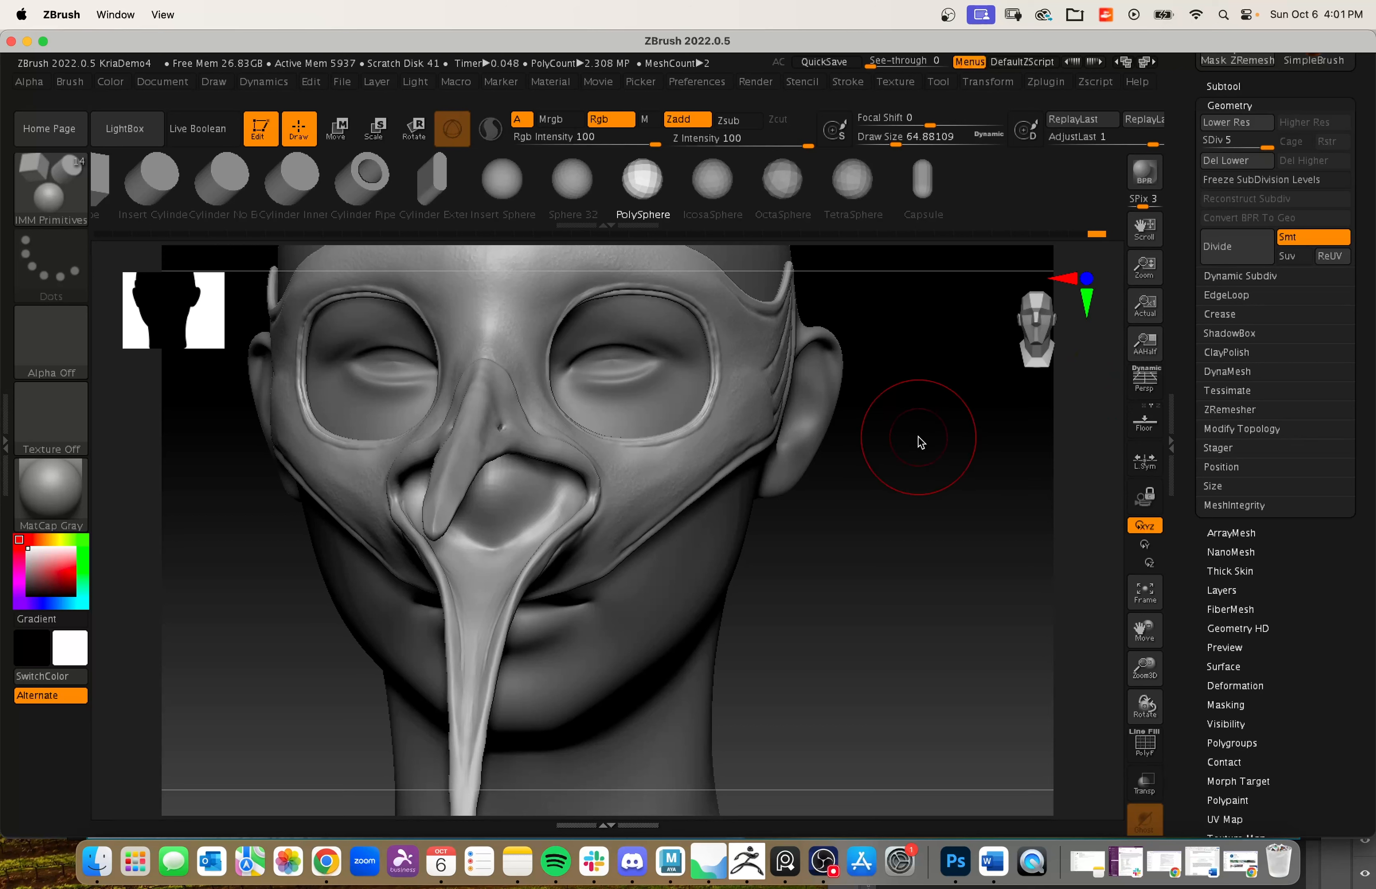
{"action": "left_click", "coordinate": [1240, 180]}
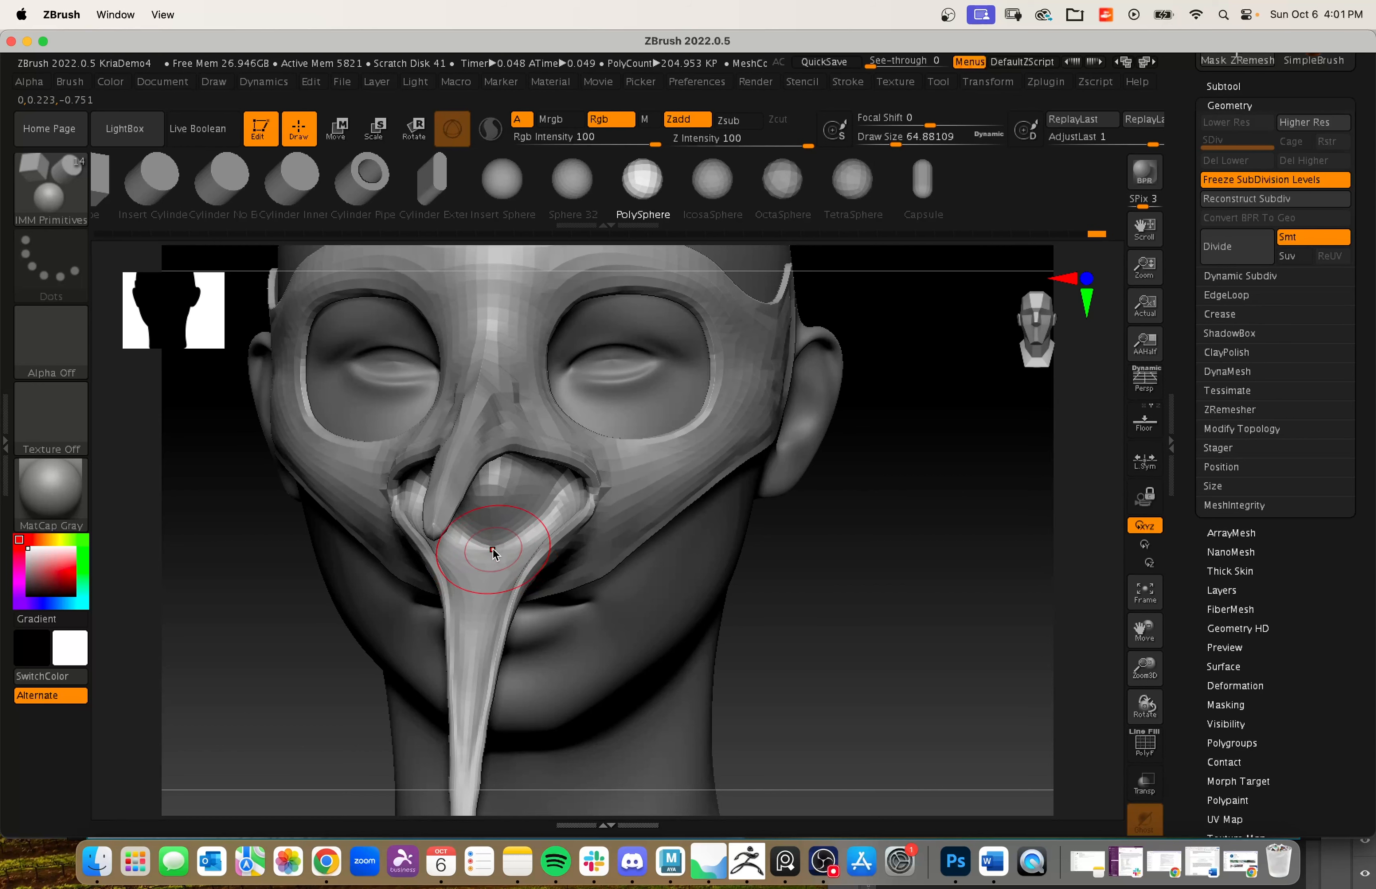
- Insert a PolySphere at the base of the lower beak and split the unmasked points into their own subtool
{"action": "left_click_drag", "start_coordinate": [500, 553], "coordinate": [538, 561]}
{"action": "left_click_drag", "start_coordinate": [957, 648], "coordinate": [661, 631]}
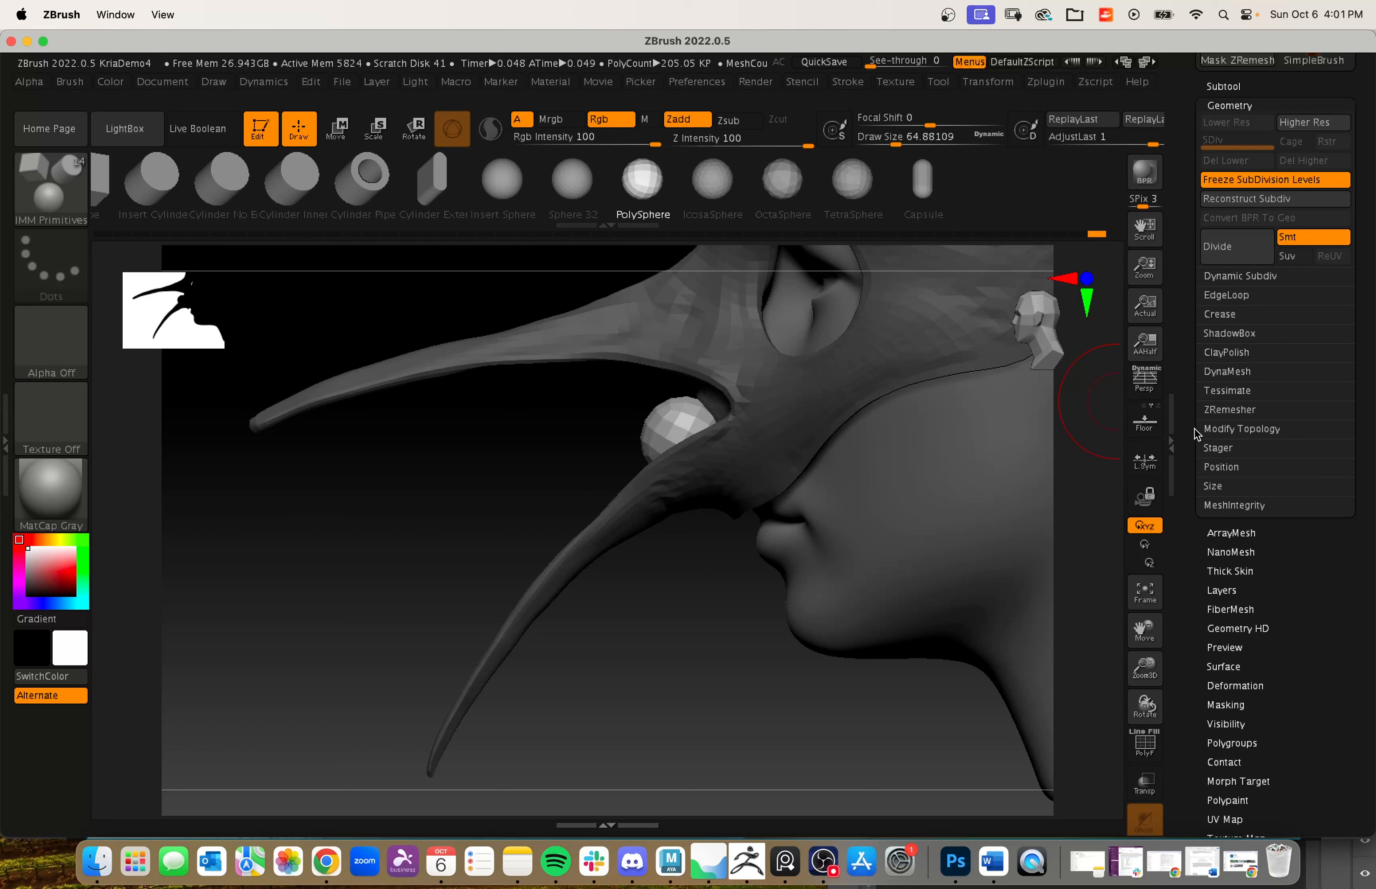
{"action": "left_click", "coordinate": [1233, 91]}
{"action": "left_click", "coordinate": [1218, 507]}
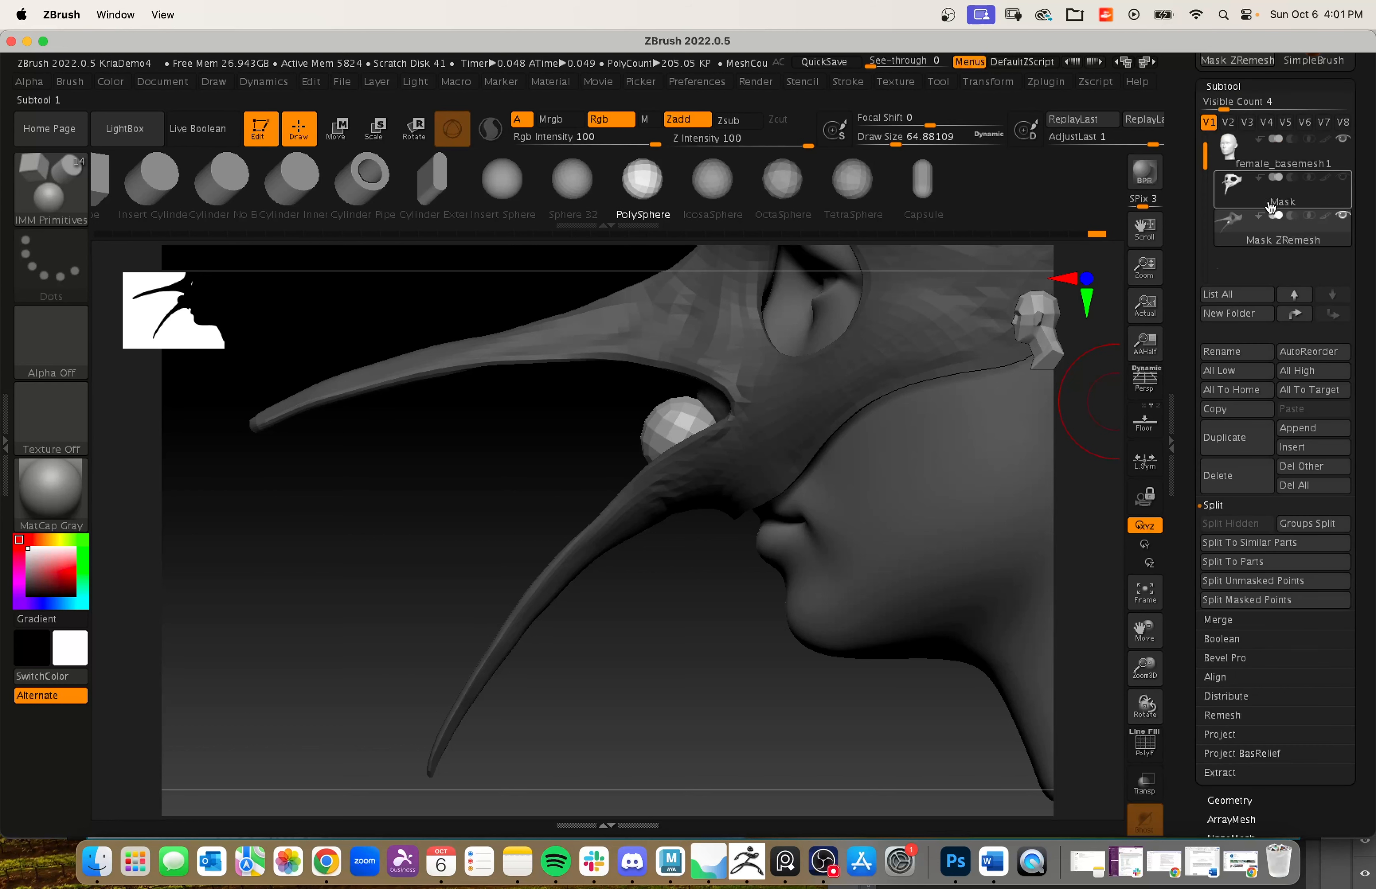
{"action": "left_click", "coordinate": [1218, 507]}
{"action": "left_click", "coordinate": [1218, 506]}
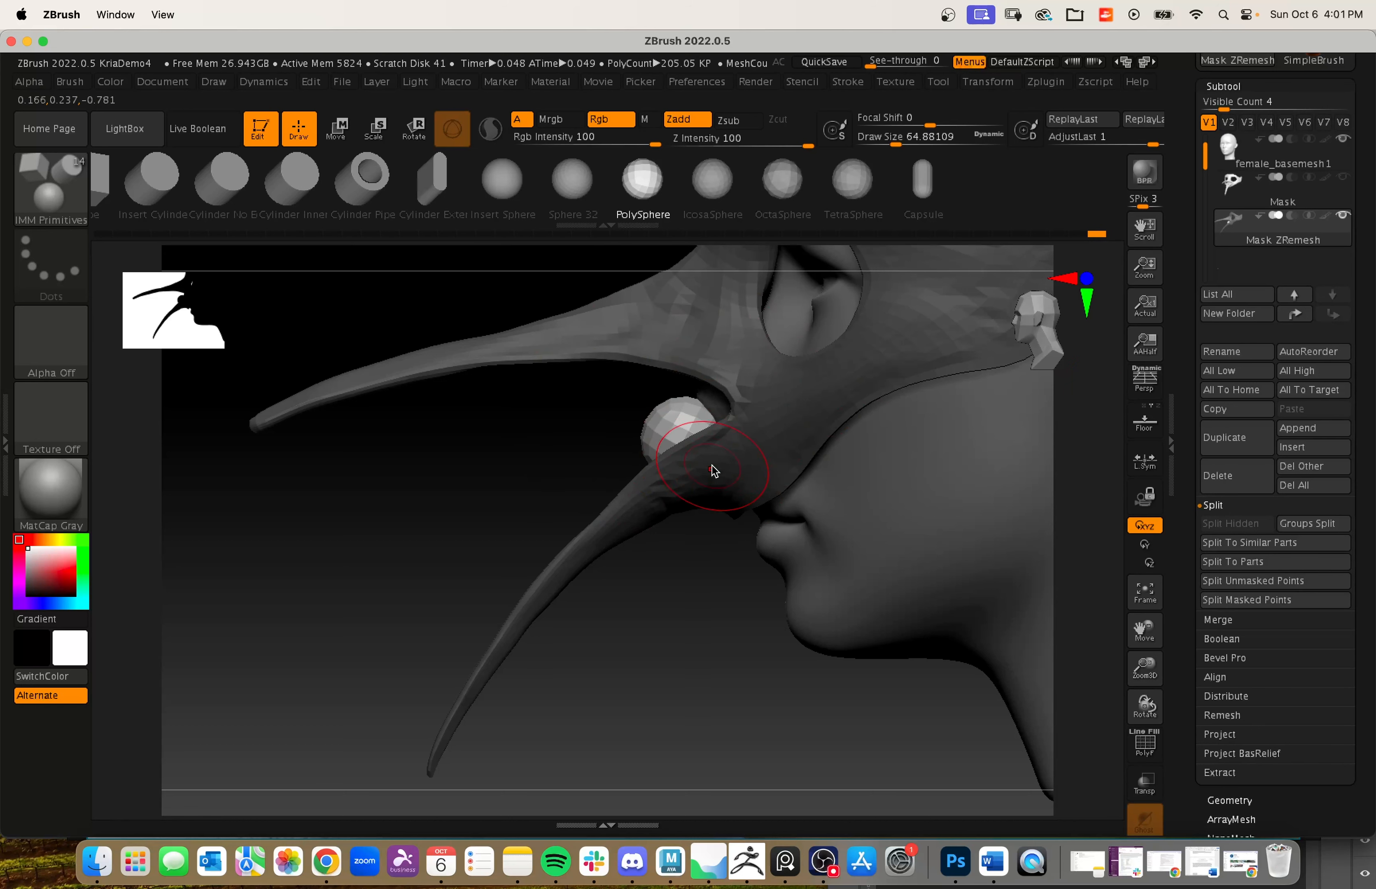
{"action": "left_click", "coordinate": [1279, 581]}
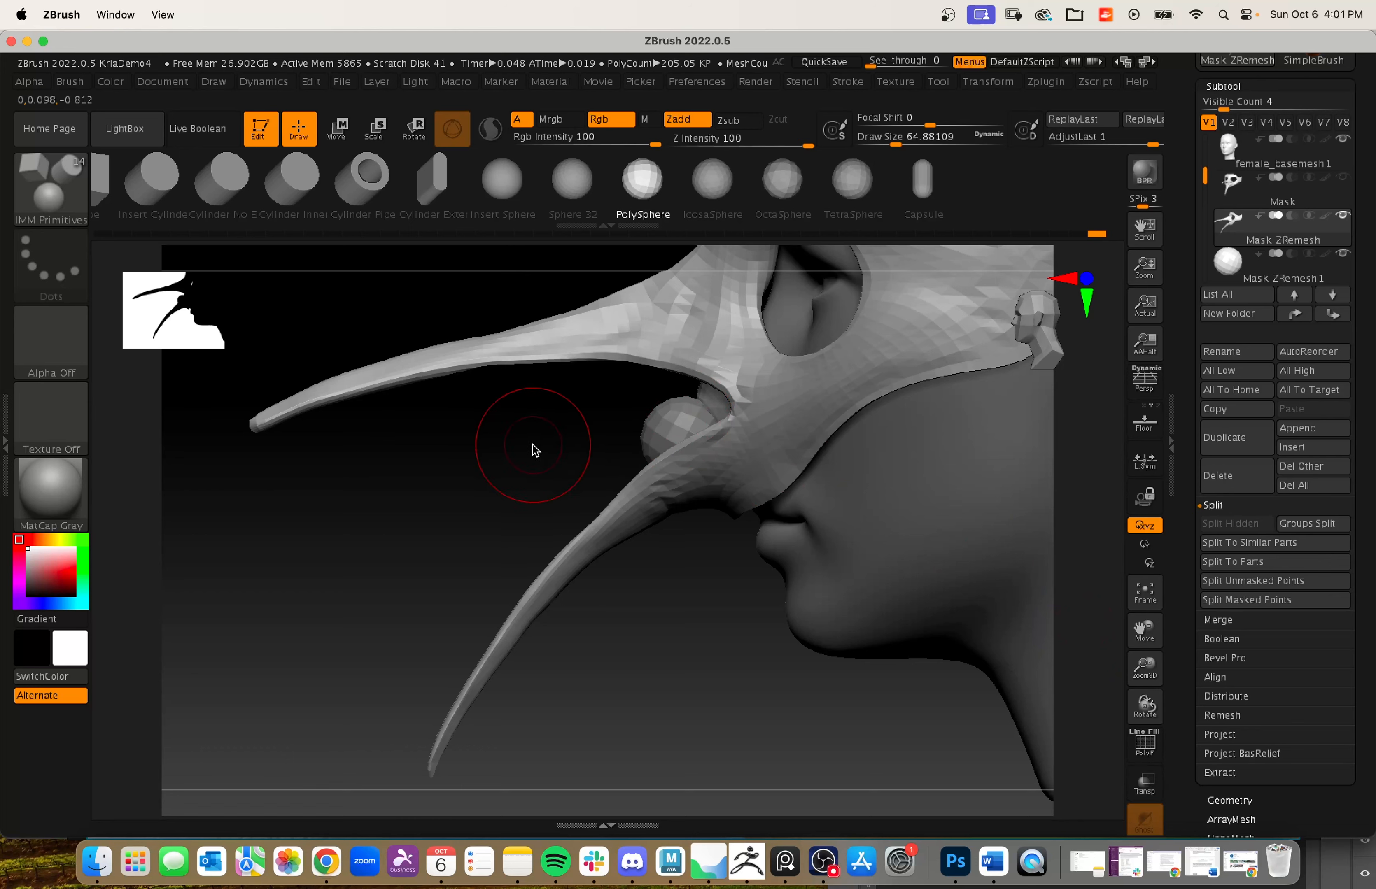
- Select the split sphere's subtool, delete it, and undo the sphere's insertion in the mask
{"action": "left_click_drag", "start_coordinate": [528, 451], "coordinate": [742, 697]}
{"action": "left_click", "coordinate": [1264, 258]}
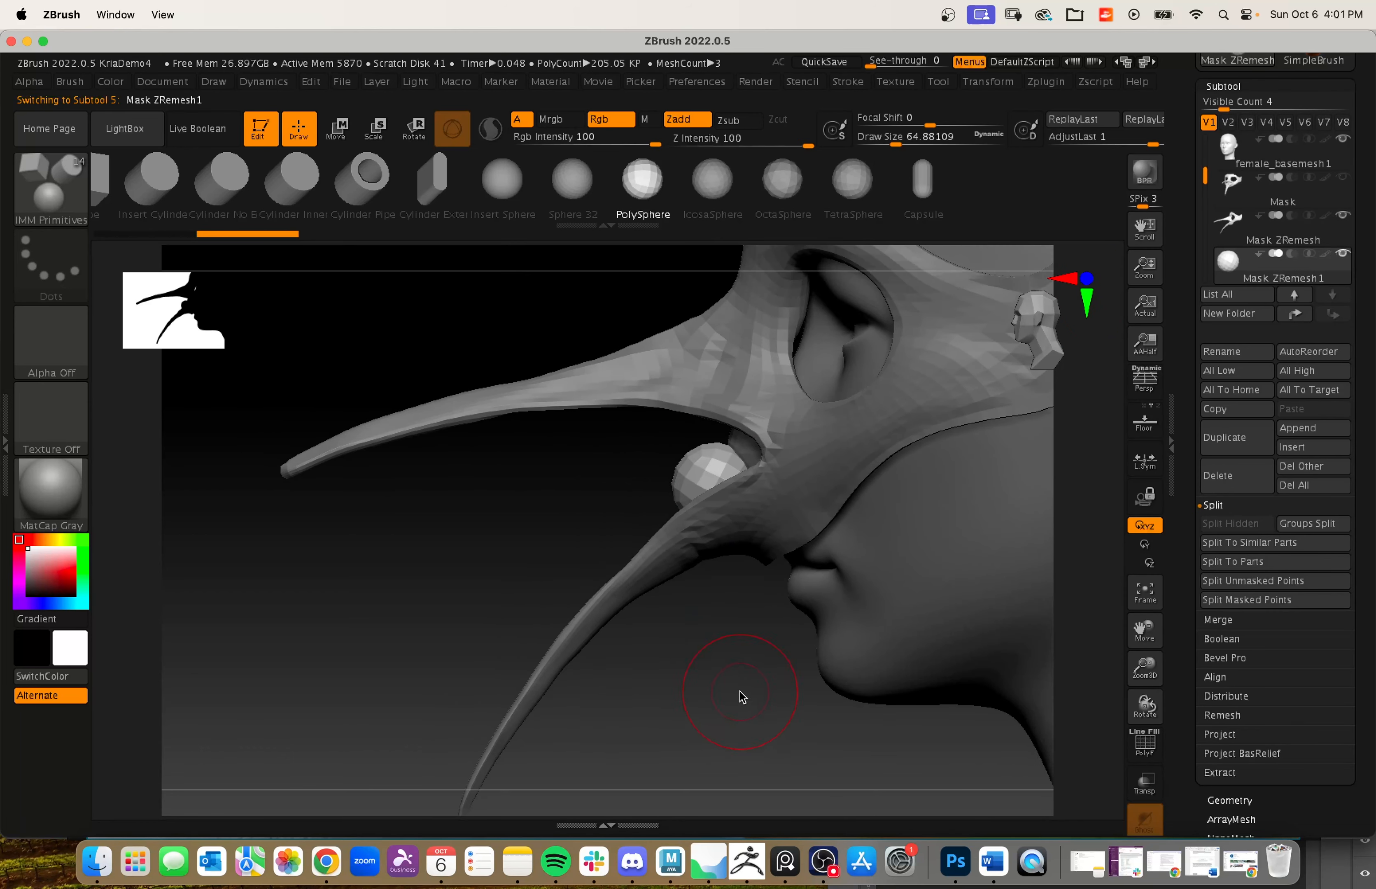
{"action": "left_click_drag", "start_coordinate": [623, 515], "coordinate": [712, 647]}
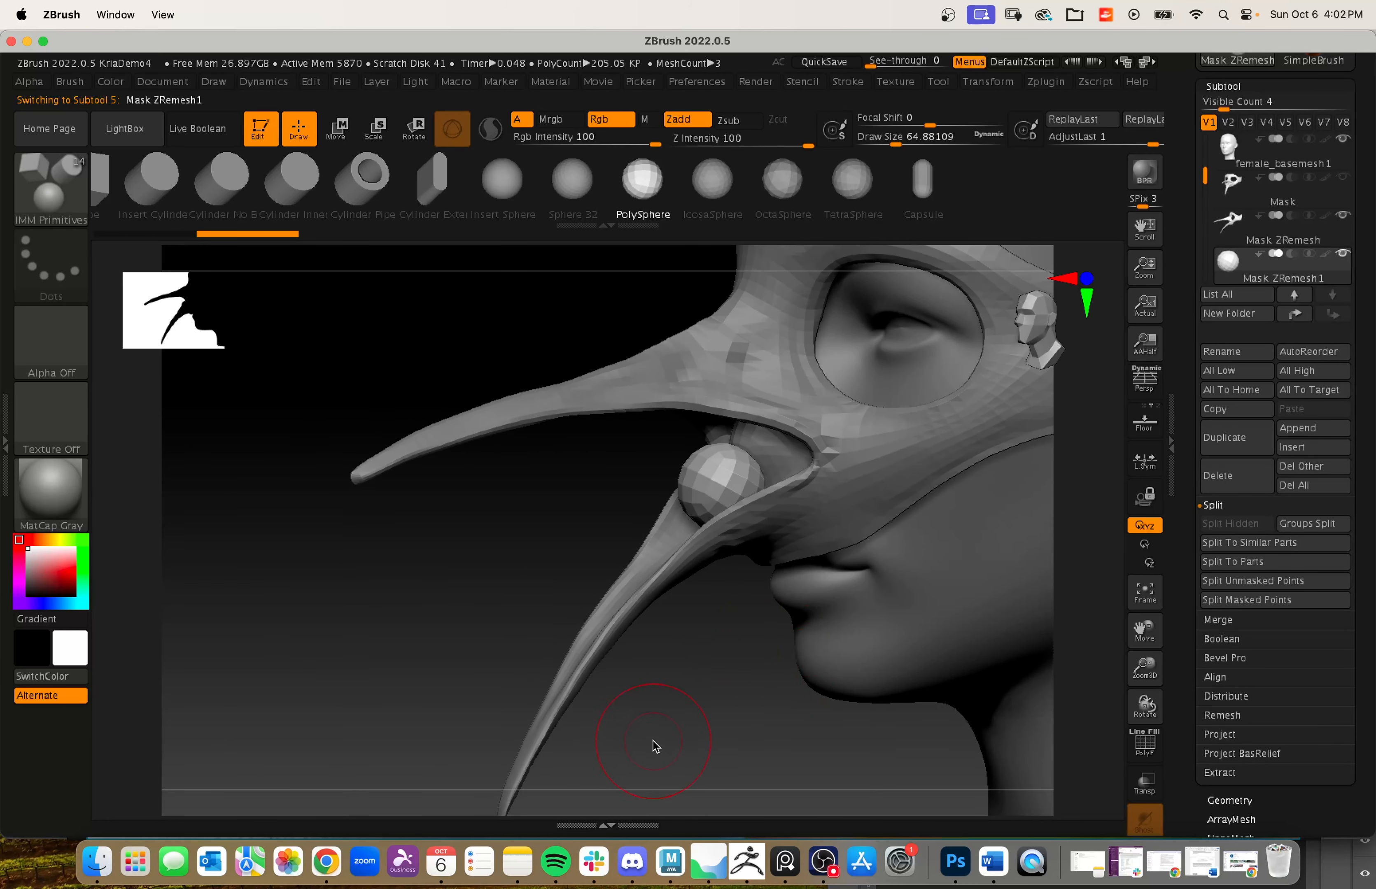
{"action": "left_click_drag", "start_coordinate": [655, 746], "coordinate": [669, 741]}
{"action": "key", "text": "ctrl"}
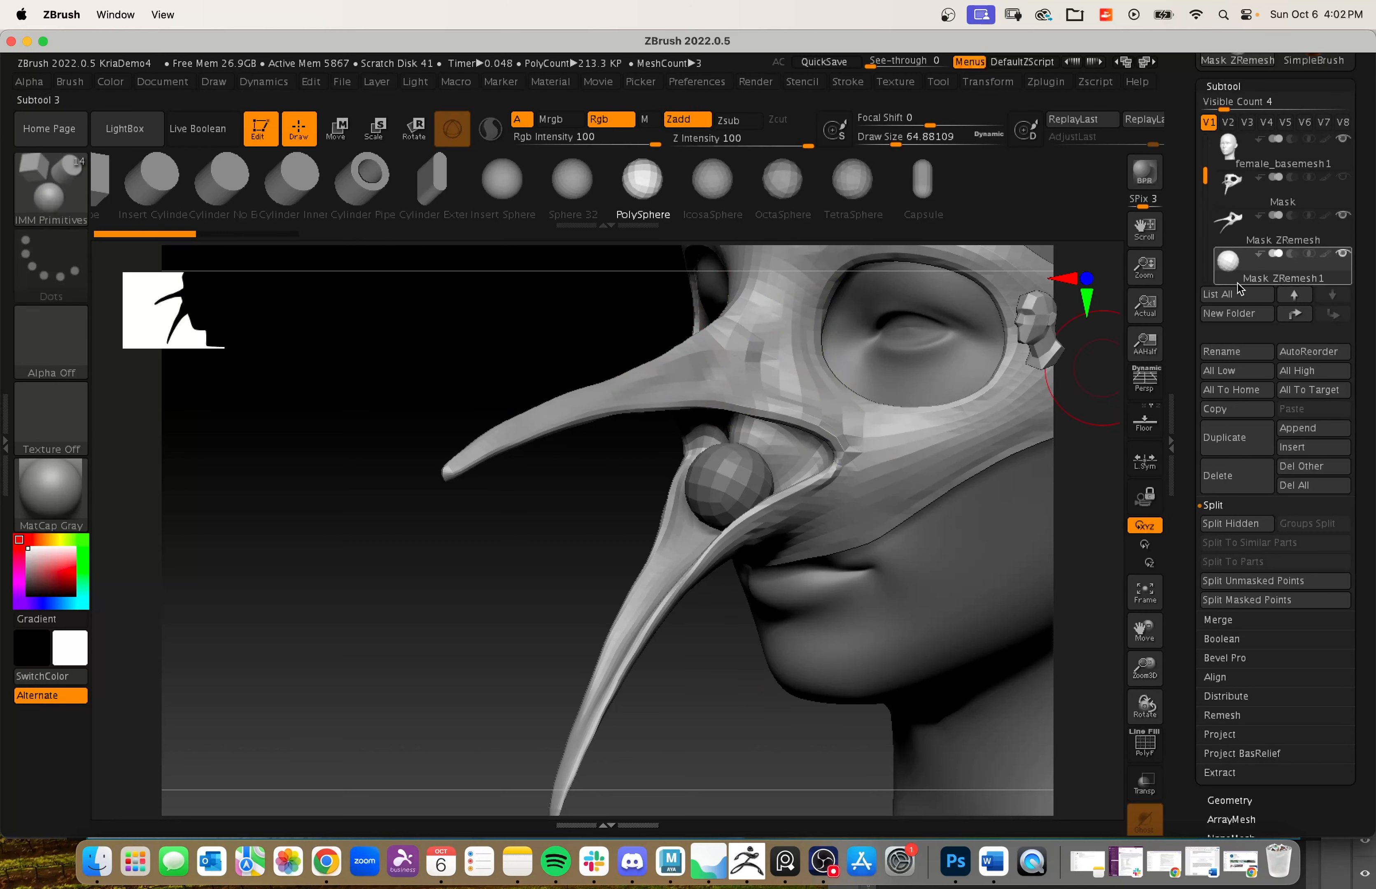
{"action": "left_click", "coordinate": [1236, 473]}
{"action": "left_click", "coordinate": [1077, 504]}
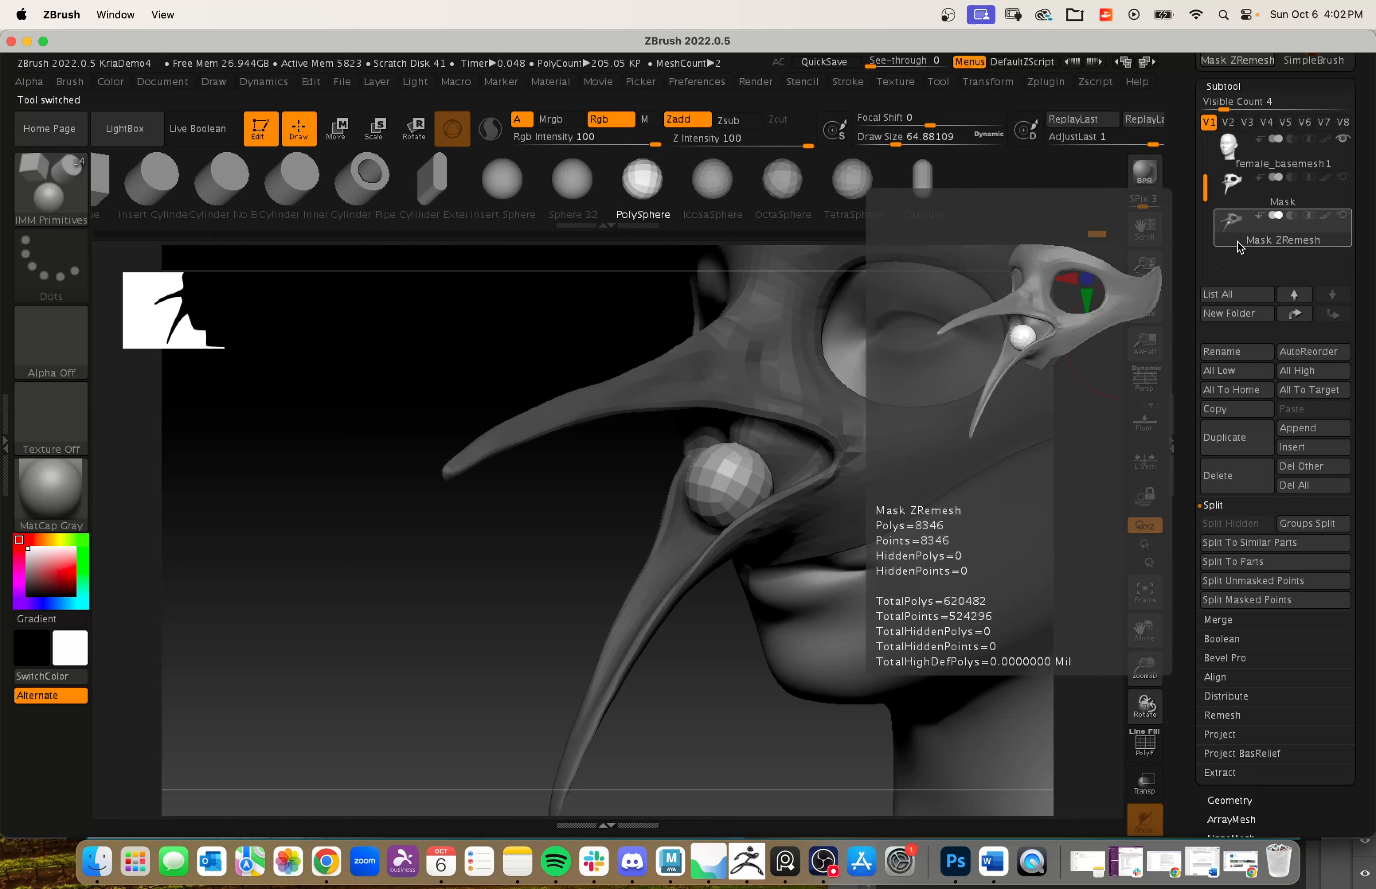
{"action": "key", "text": "ctrl+z"}
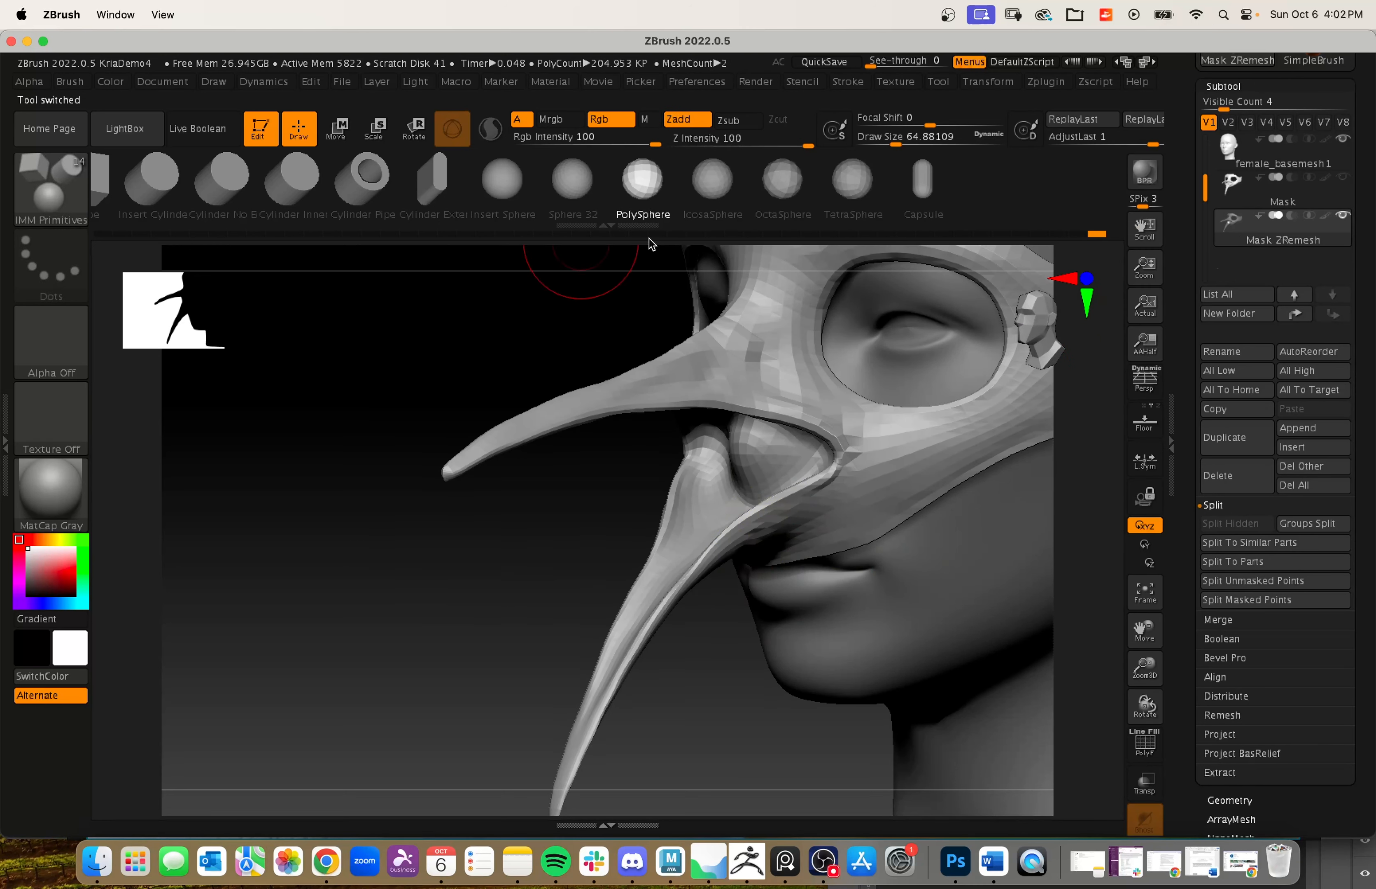
- Insert a smaller PolySphere centred on the lower beak, split the unmasked points, and select the sphere's subtool
{"action": "left_click_drag", "start_coordinate": [502, 554], "coordinate": [648, 550]}
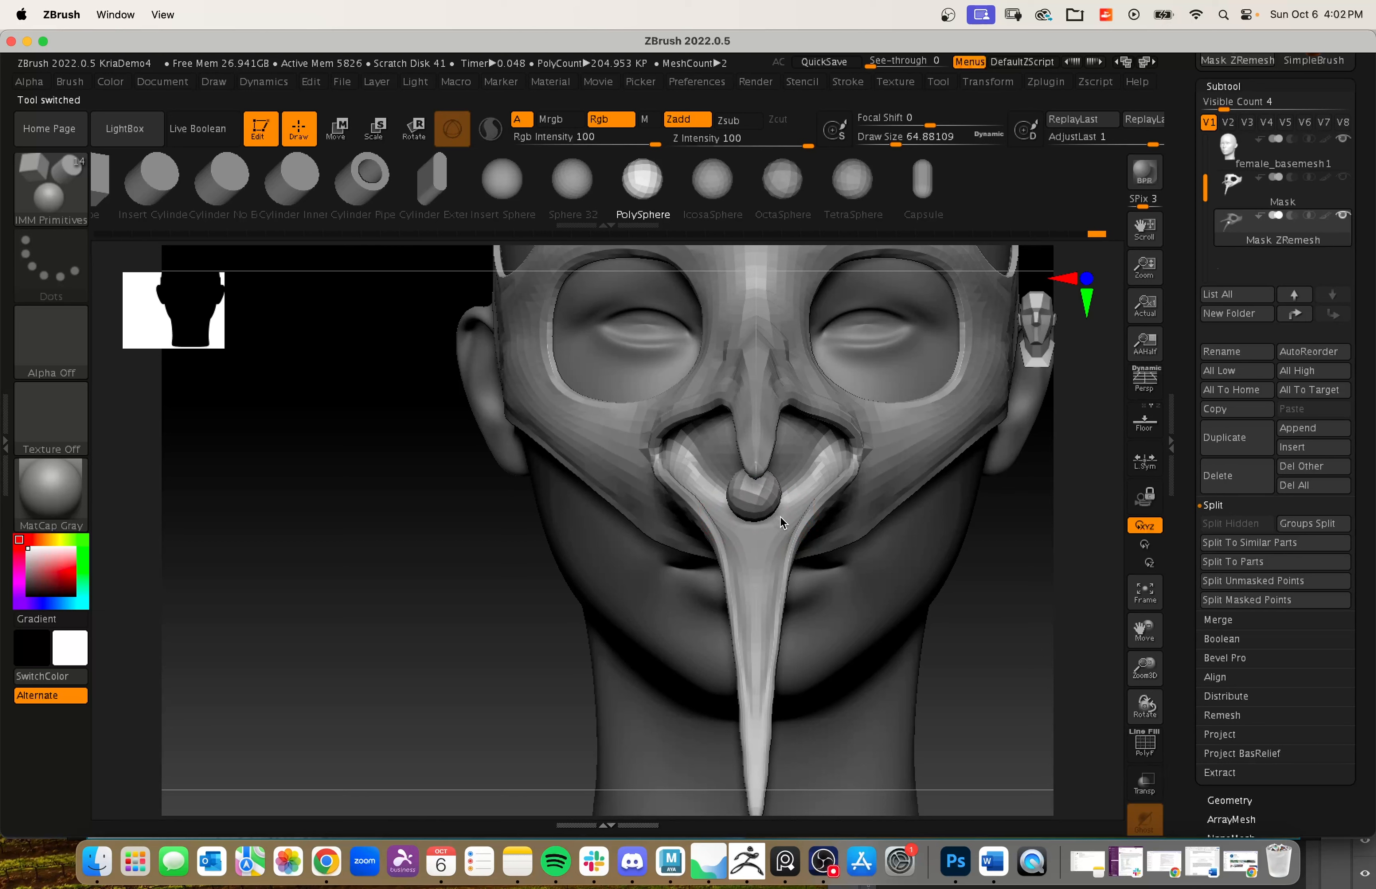
{"action": "left_click_drag", "start_coordinate": [777, 522], "coordinate": [947, 654]}
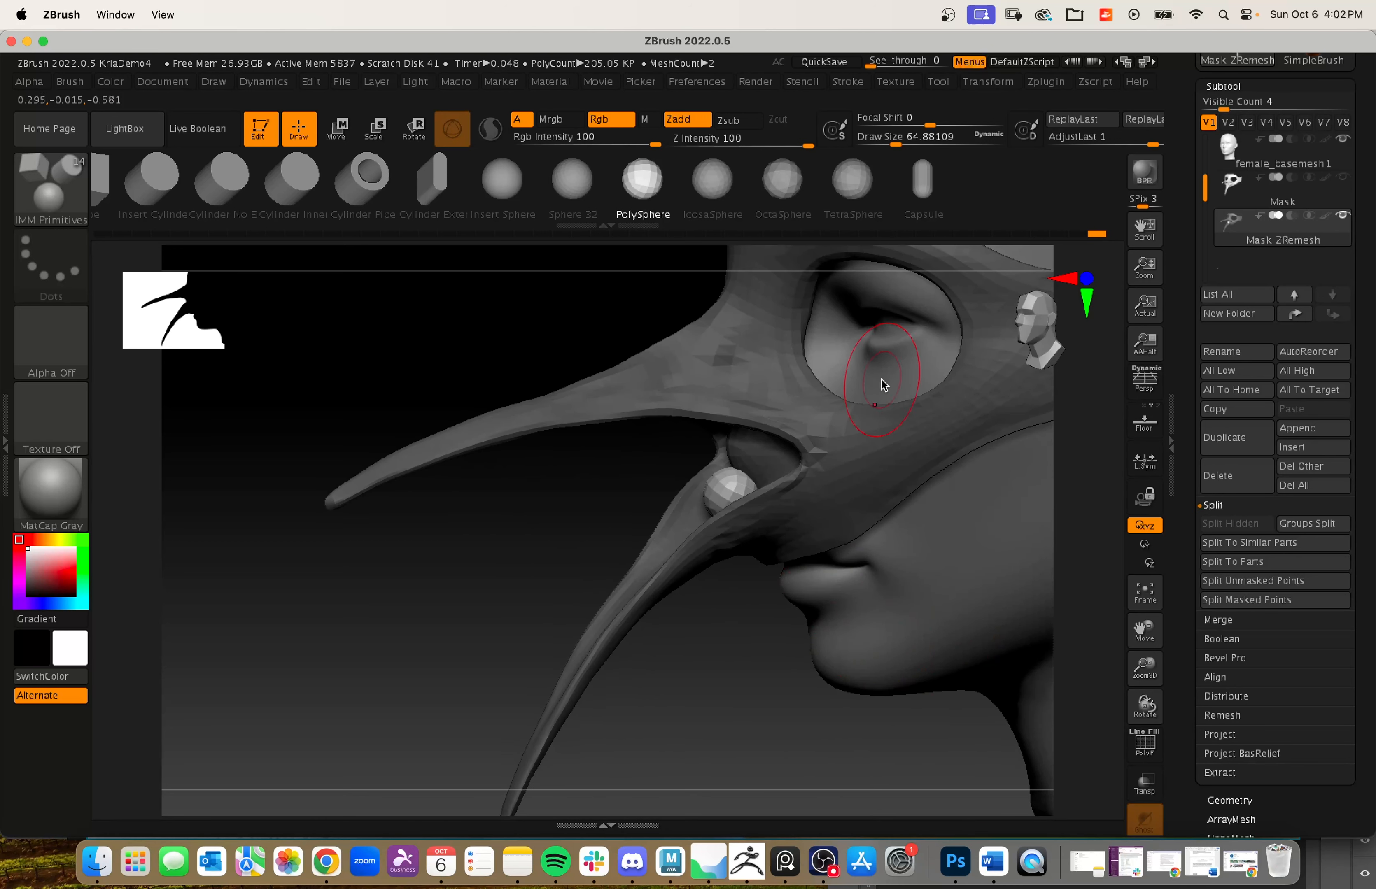
{"action": "left_click", "coordinate": [1242, 581]}
{"action": "left_click", "coordinate": [1246, 270]}
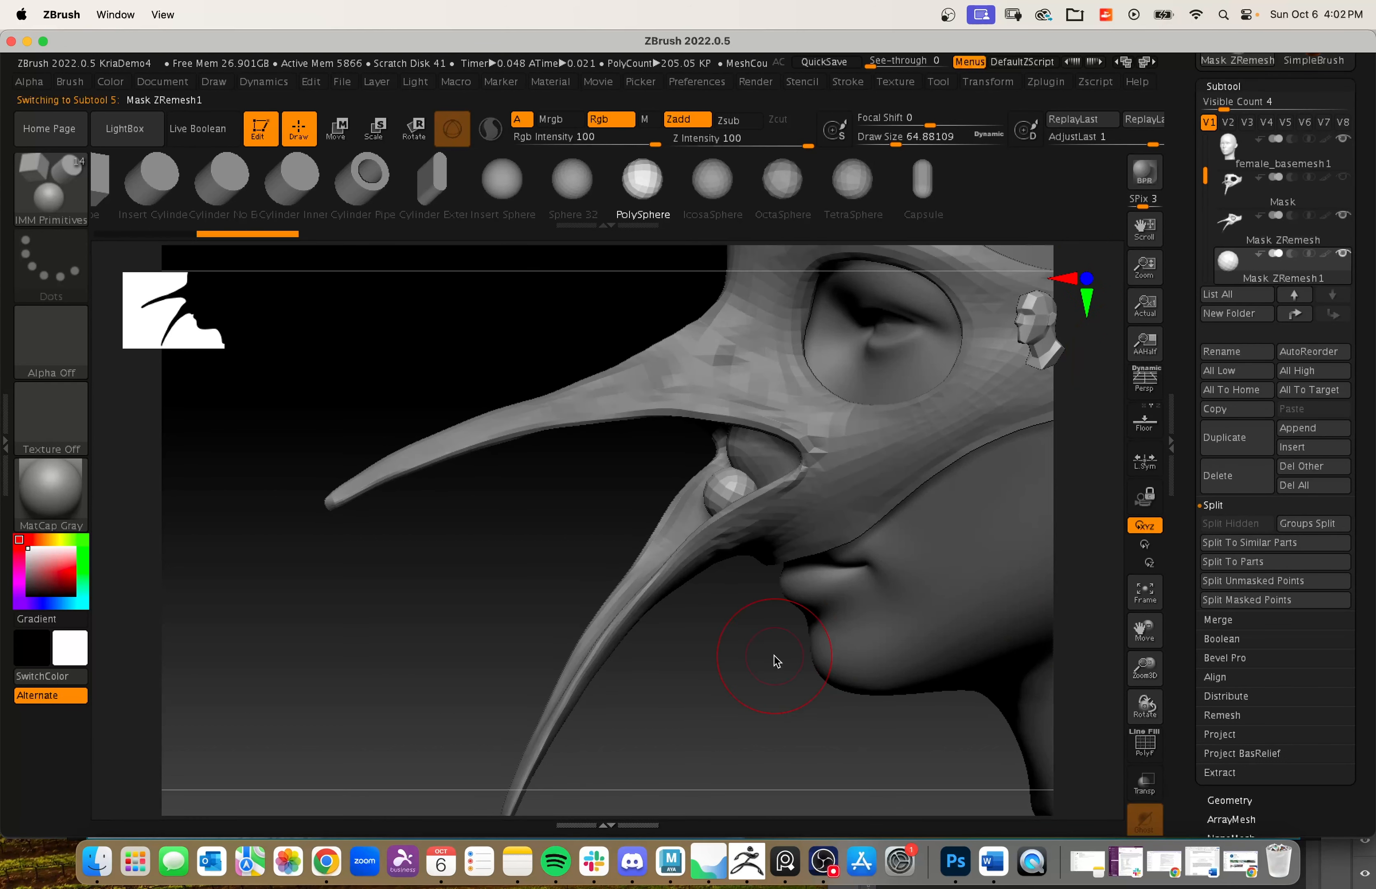
- Stretch the sphere out of the mouth using the Move brush with draw size about 35, undoing the last stroke
{"action": "scroll", "coordinate": [758, 729], "scroll_direction": "up", "scroll_amount": 3}
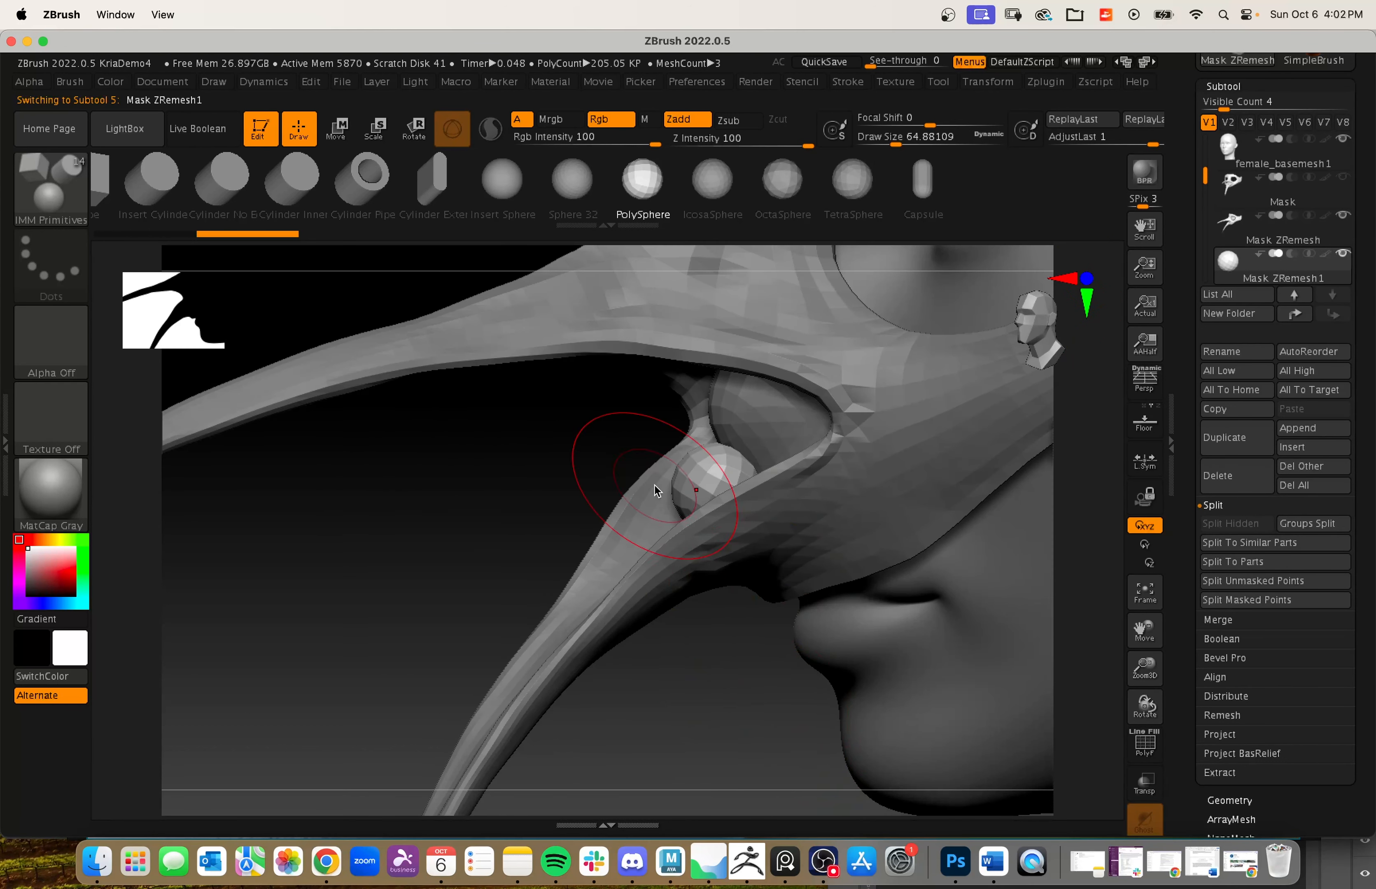
{"action": "left_click_drag", "start_coordinate": [707, 768], "coordinate": [704, 753], "text": "alt"}
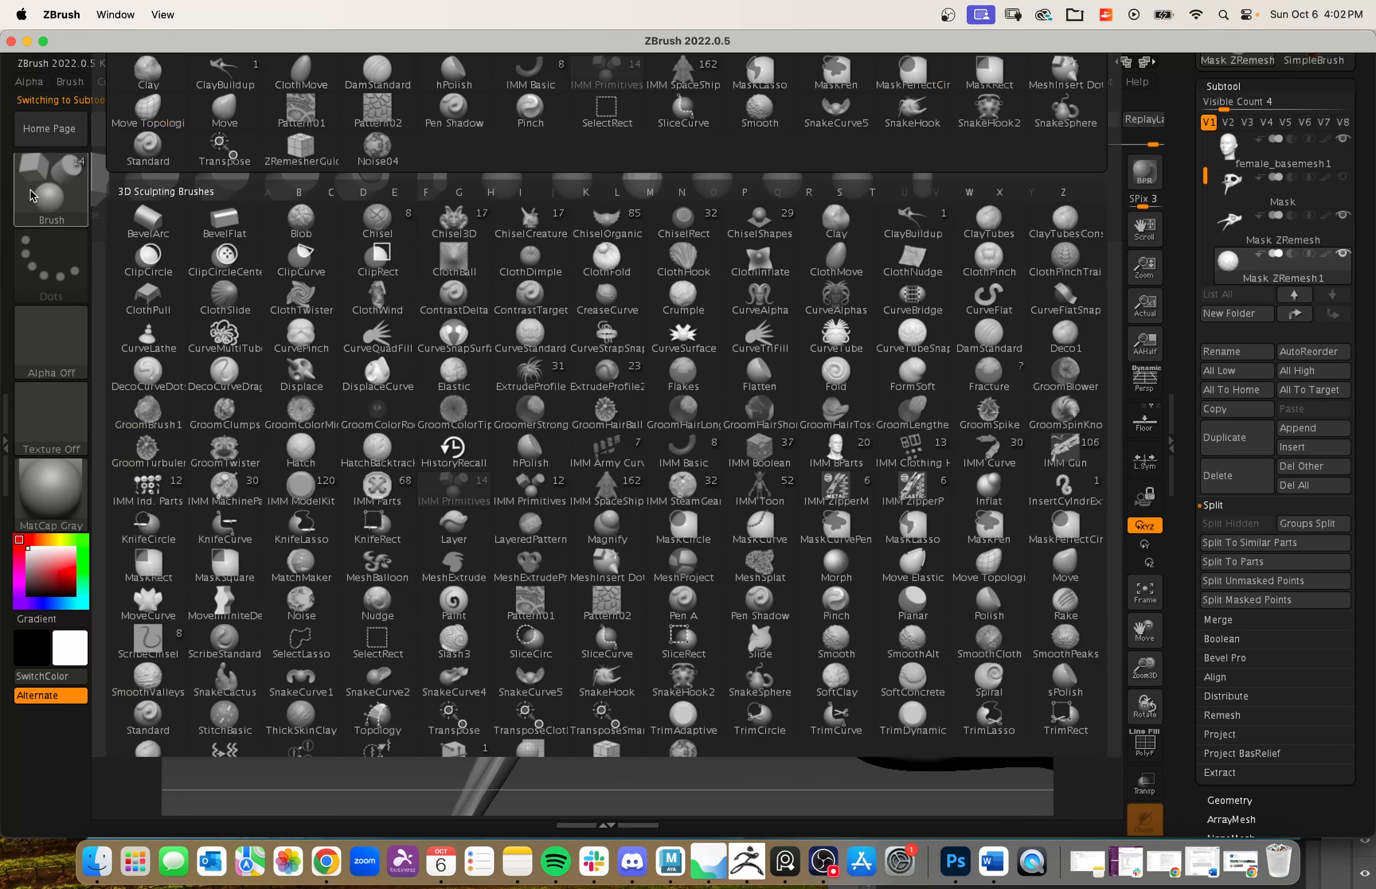
{"action": "left_click", "coordinate": [50, 185]}
{"action": "left_click", "coordinate": [128, 116]}
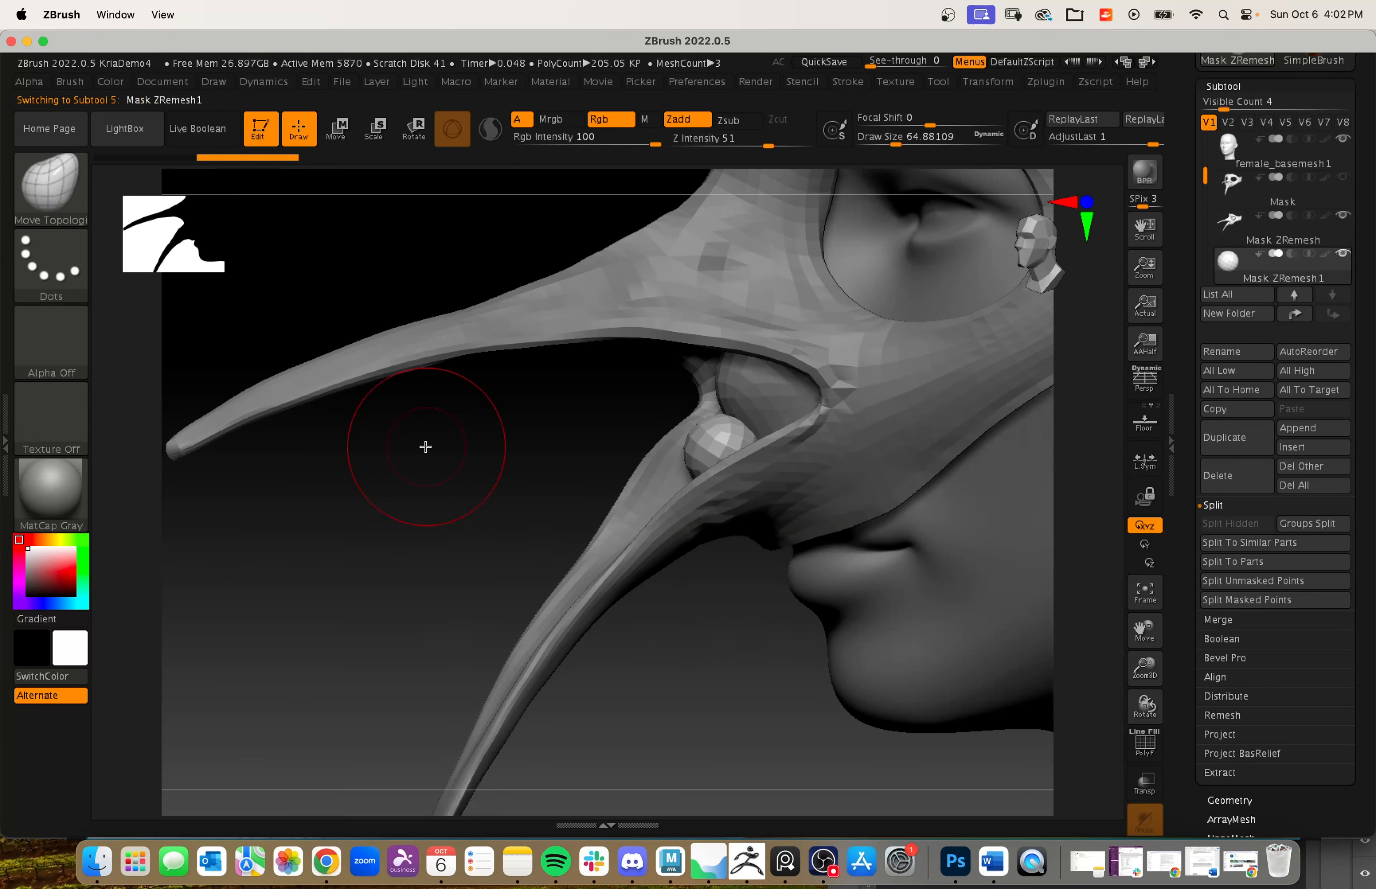
{"action": "left_click_drag", "start_coordinate": [750, 703], "coordinate": [664, 707]}
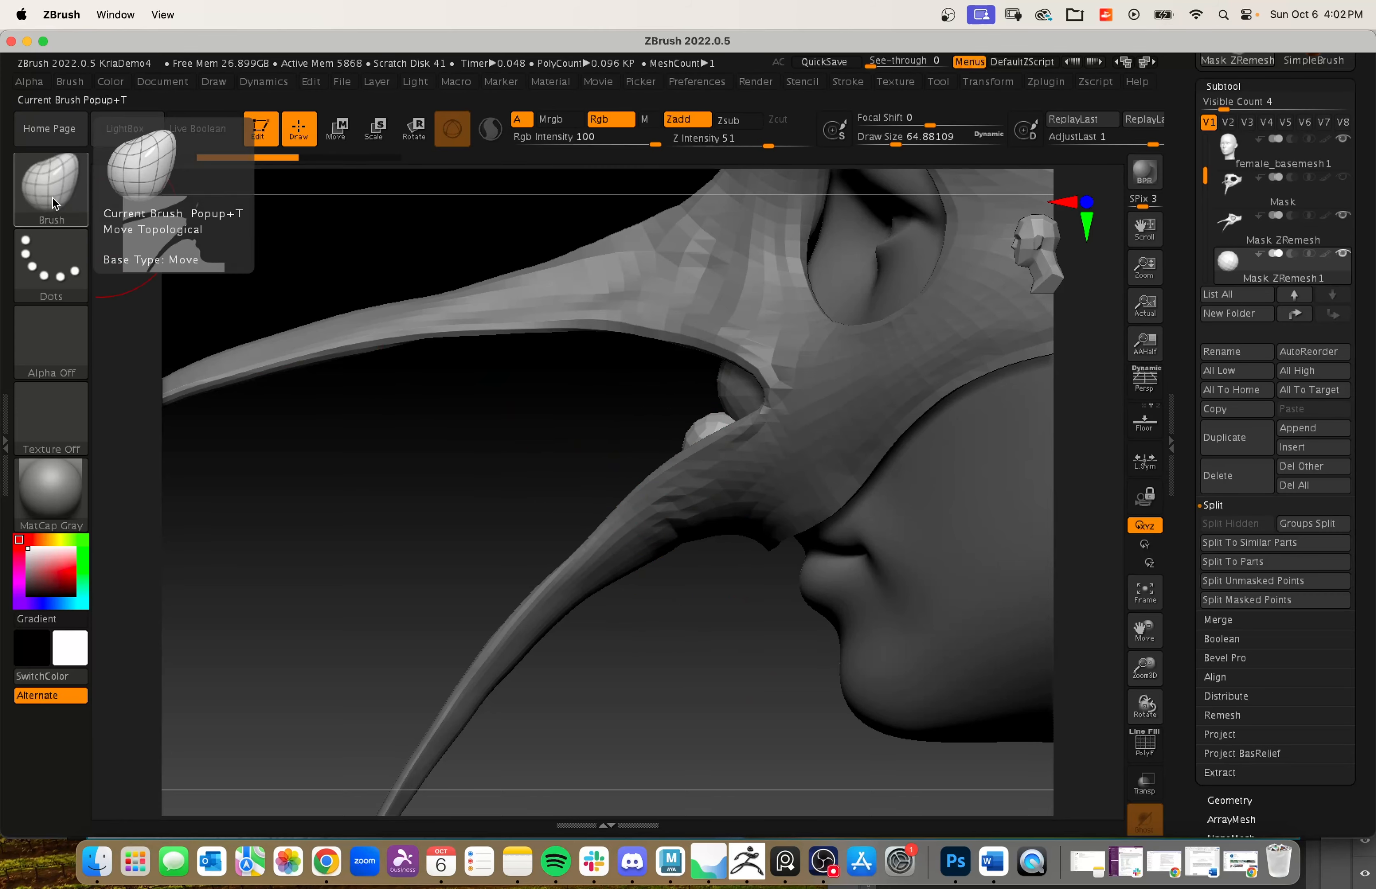
{"action": "key", "text": "b"}
{"action": "key", "text": "m"}
{"action": "key", "text": "v"}
{"action": "left_click_drag", "start_coordinate": [688, 435], "coordinate": [601, 441]}
{"action": "key", "text": "bracketleft"}
{"action": "key", "text": "bracketleft"}
{"action": "key", "text": "bracketleft"}
{"action": "left_click_drag", "start_coordinate": [492, 441], "coordinate": [457, 442]}
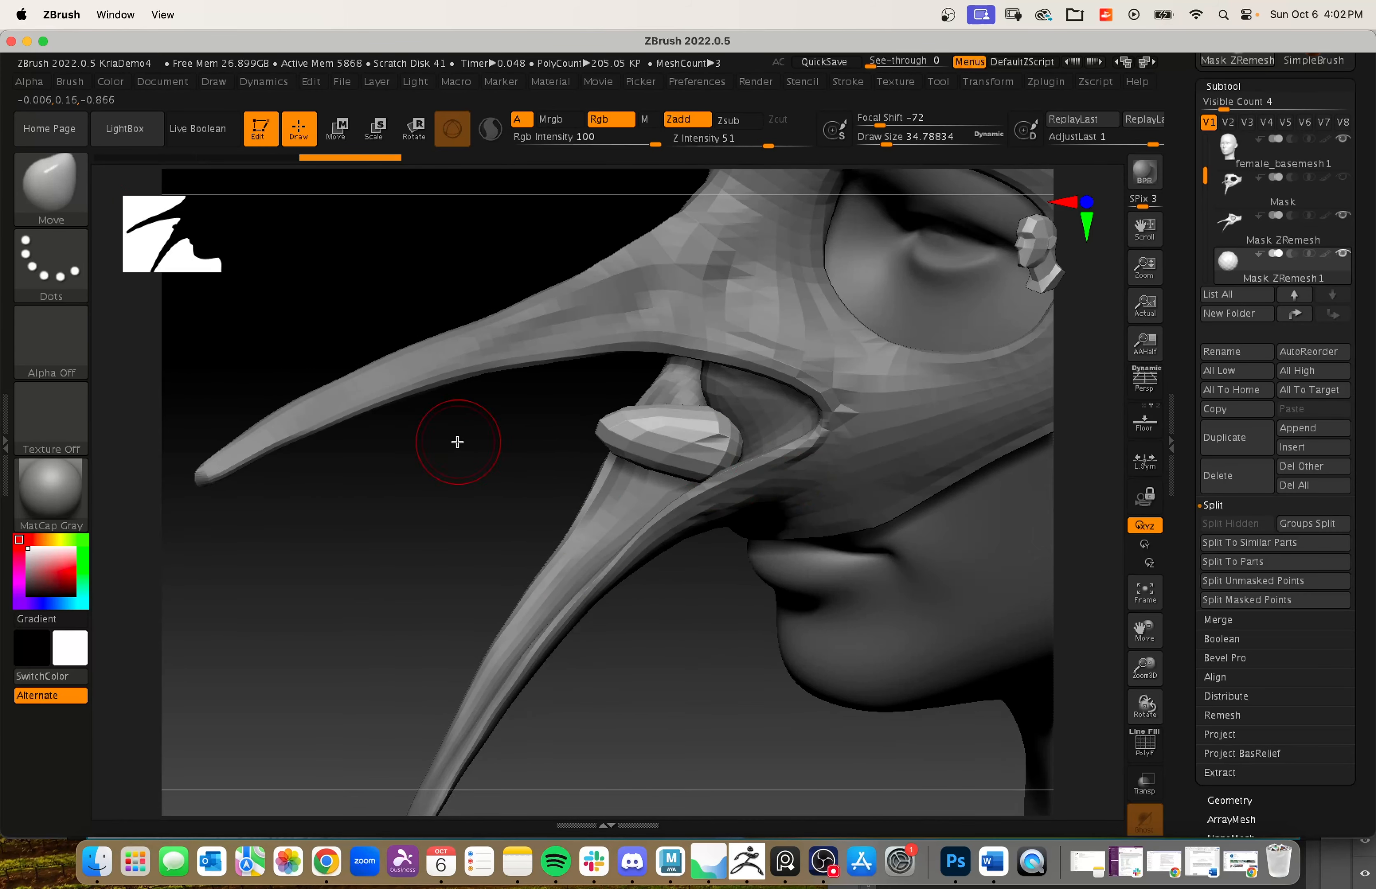
{"action": "key", "text": "ctrl+z"}
- Pull the sphere's front further out between the beak halves to form a long tongue
{"action": "left_click_drag", "start_coordinate": [645, 437], "coordinate": [554, 439]}
{"action": "left_click_drag", "start_coordinate": [520, 448], "coordinate": [463, 451]}
{"action": "mouse_move", "coordinate": [462, 570]}
{"action": "left_mouse_down"}
{"action": "mouse_move", "coordinate": [571, 574]}
{"action": "mouse_move", "coordinate": [497, 584]}
{"action": "left_mouse_up"}
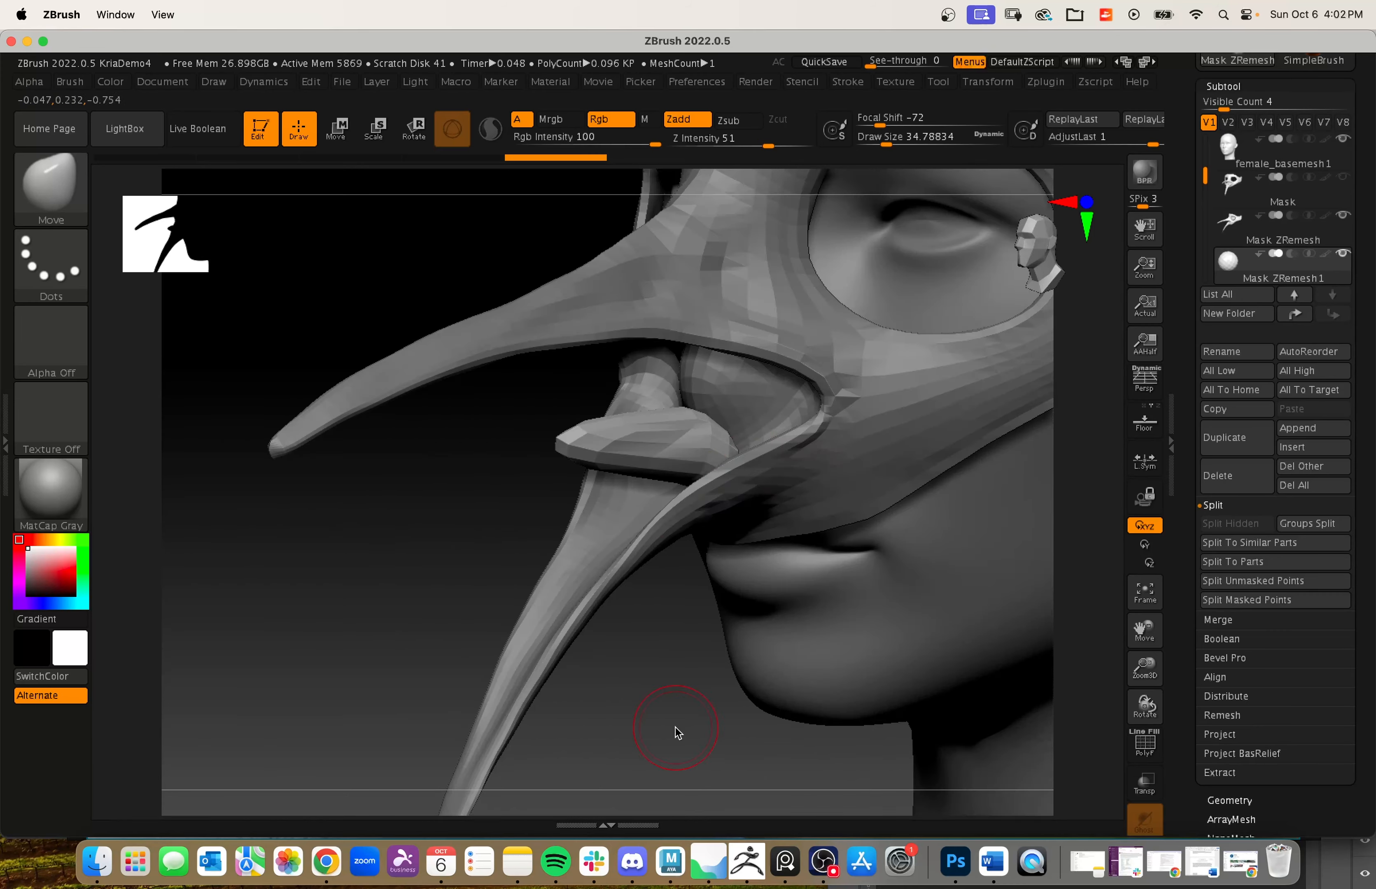
{"action": "left_click_drag", "start_coordinate": [769, 624], "coordinate": [726, 583]}
{"action": "key", "text": "ctrl+z"}
{"action": "left_click_drag", "start_coordinate": [220, 549], "coordinate": [780, 514]}
{"action": "left_click", "coordinate": [565, 489], "text": "alt"}
- Subdivide the tongue once and curve it using the Move brush with draw size about 68
{"action": "left_click", "coordinate": [1237, 800]}
{"action": "key", "text": "ctrl+d"}
{"action": "key", "text": "bracketright"}
{"action": "key", "text": "bracketright"}
{"action": "key", "text": "bracketright"}
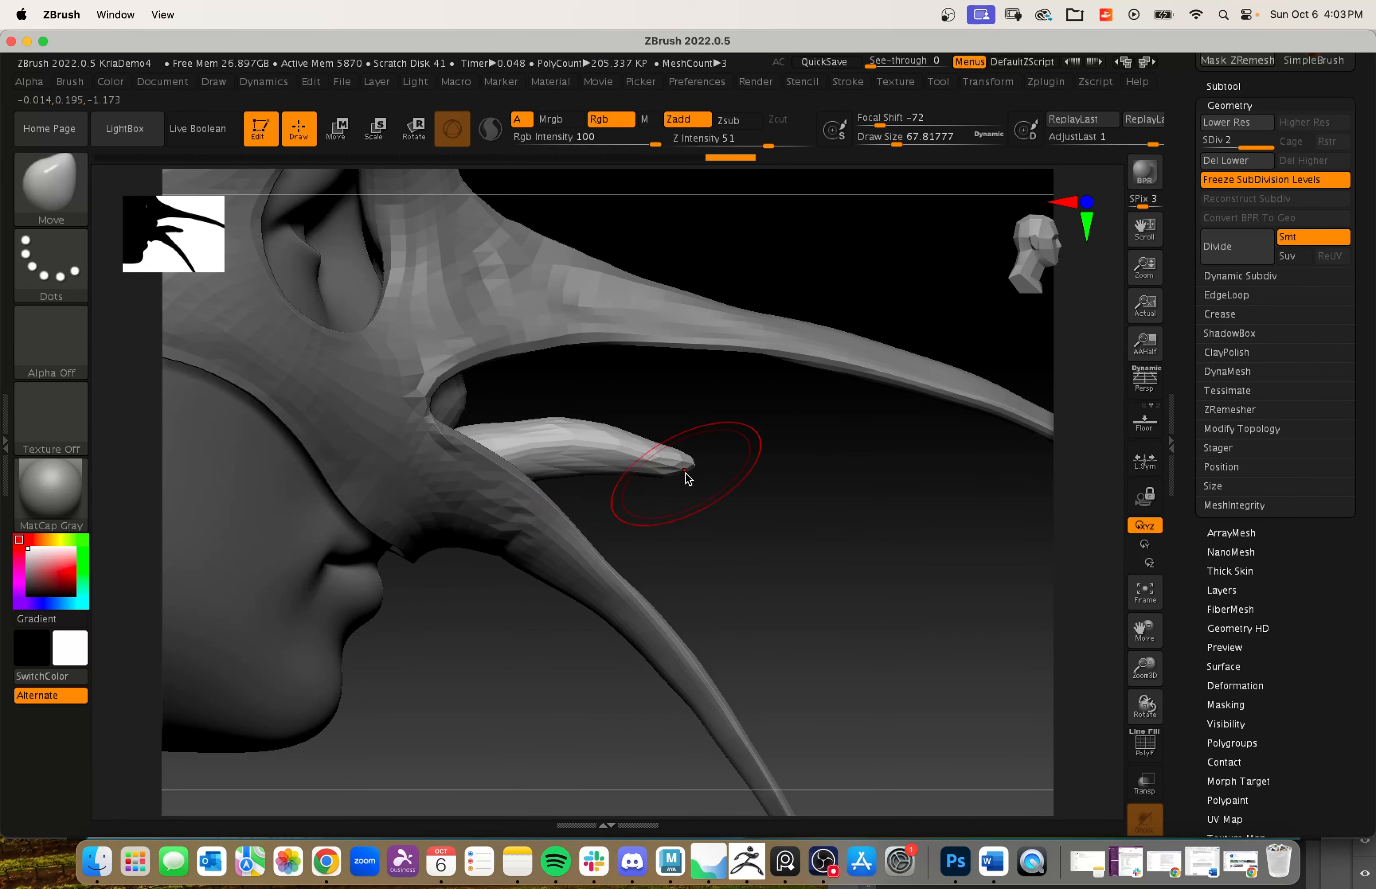
{"action": "left_click_drag", "start_coordinate": [597, 462], "coordinate": [595, 452]}
{"action": "left_click_drag", "start_coordinate": [539, 480], "coordinate": [534, 473]}
- Refine the curve of the tongue's tip and underside with a smaller Move brush
{"action": "key", "text": "s"}
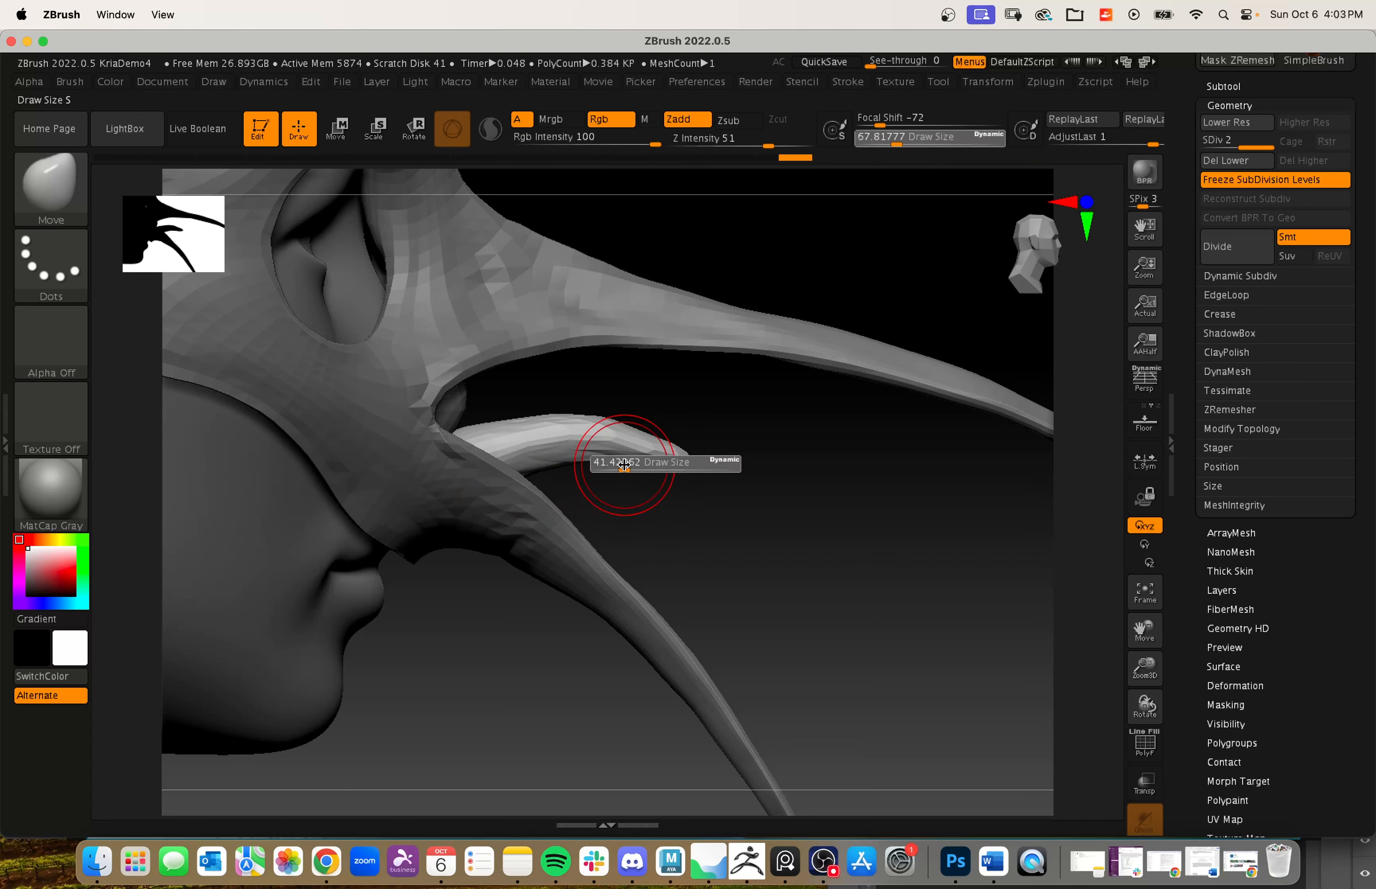
{"action": "left_click_drag", "start_coordinate": [624, 466], "coordinate": [613, 467]}
{"action": "left_click_drag", "start_coordinate": [694, 526], "coordinate": [674, 526]}
{"action": "left_click_drag", "start_coordinate": [622, 467], "coordinate": [615, 455]}
{"action": "left_click_drag", "start_coordinate": [564, 469], "coordinate": [534, 463]}
- Subdivide the tongue two more times and continue shaping it at a new brush size
{"action": "key", "text": "ctrl+d"}
{"action": "key", "text": "ctrl+d"}
{"action": "key", "text": "s"}
{"action": "mouse_move", "coordinate": [600, 472]}
{"action": "left_mouse_down"}
{"action": "mouse_move", "coordinate": [651, 464]}
{"action": "mouse_move", "coordinate": [599, 463]}
{"action": "mouse_move", "coordinate": [547, 487]}
{"action": "mouse_move", "coordinate": [365, 482]}
{"action": "mouse_move", "coordinate": [370, 404]}
{"action": "left_mouse_up"}
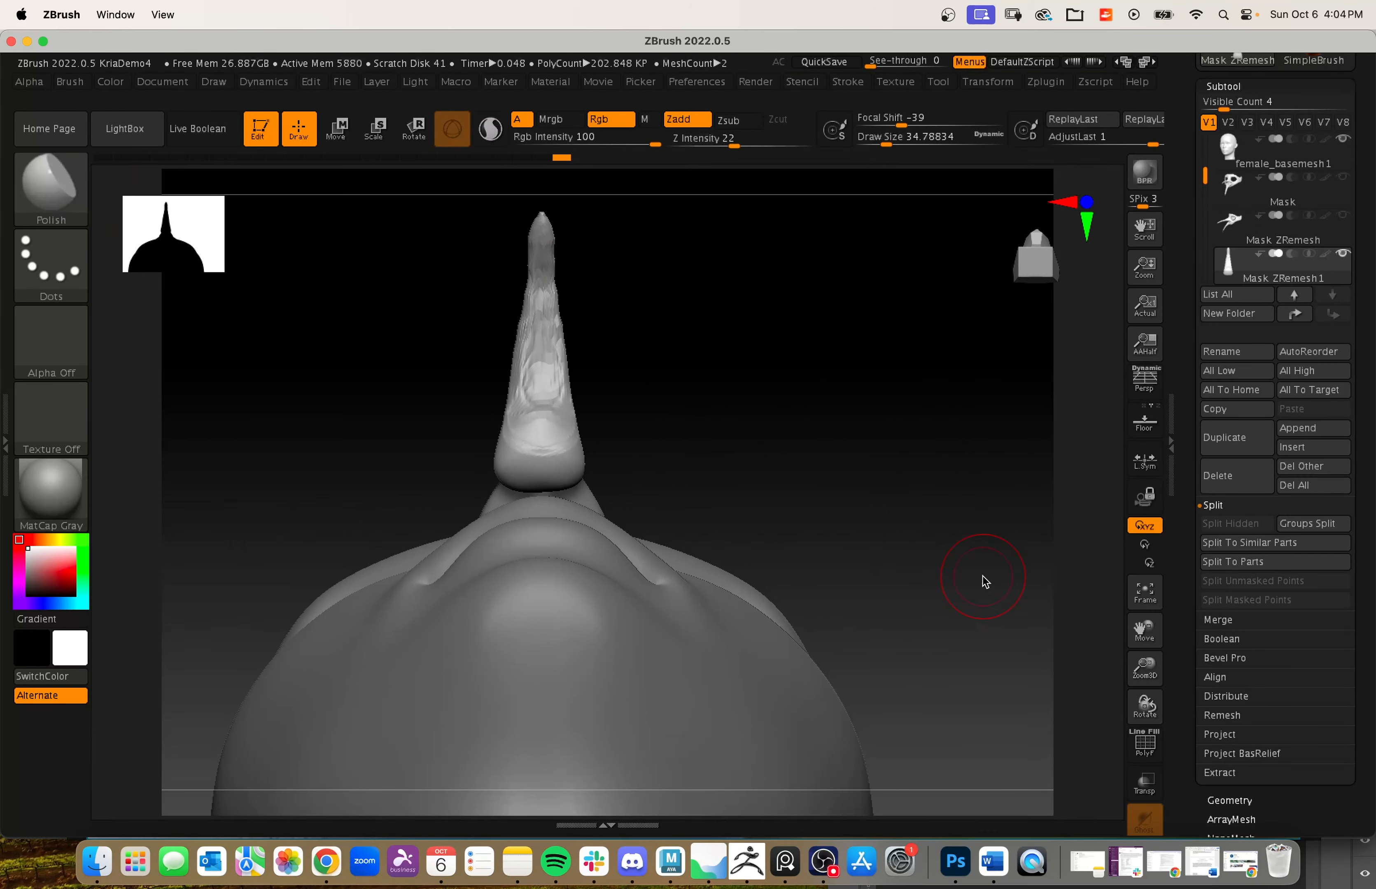
- Smooth the rough upper surface of the tongue from its tip towards its base
{"action": "key", "text": "b"}
{"action": "key", "text": "m"}
{"action": "key", "text": "t"}
{"action": "key", "text": "b"}
{"action": "key", "text": "s"}
{"action": "key", "text": "t"}
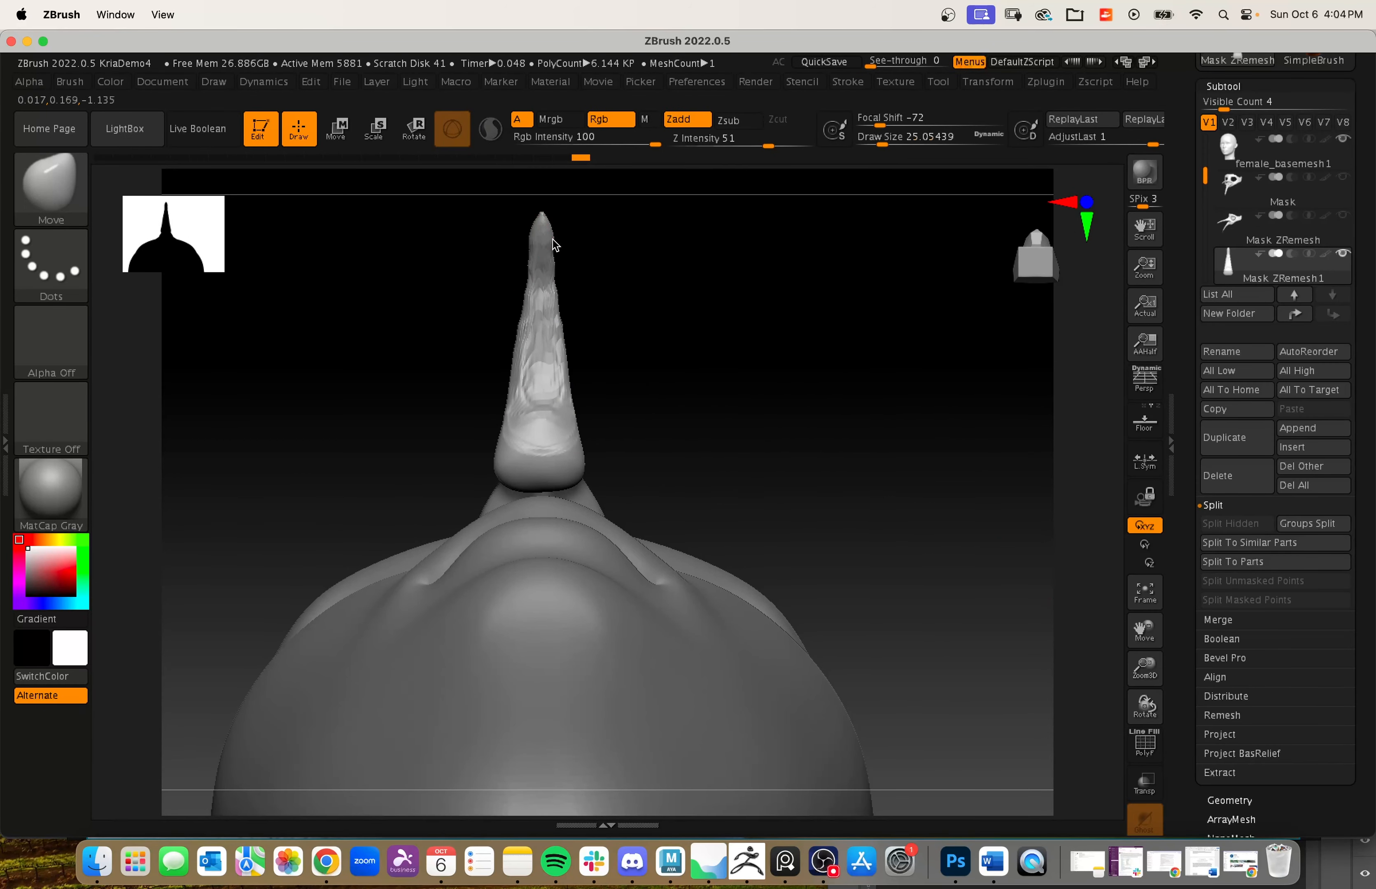
{"action": "left_click_drag", "start_coordinate": [541, 238], "coordinate": [553, 375], "text": "shift"}
{"action": "left_click_drag", "start_coordinate": [665, 358], "coordinate": [571, 324]}
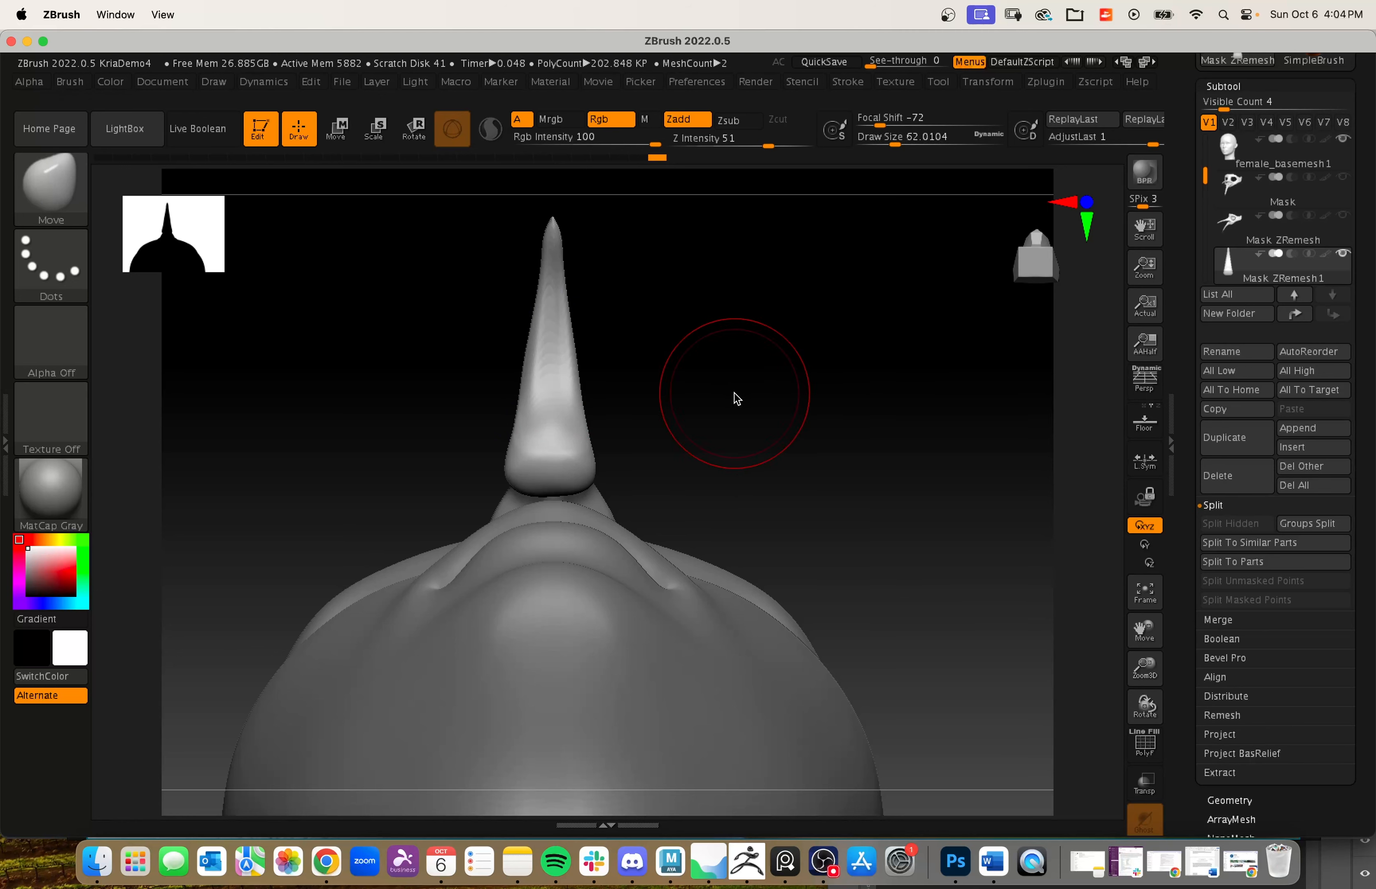
- Narrow the sides of the tongue with the Move brush, adjusting the brush size as needed
{"action": "left_click_drag", "start_coordinate": [583, 396], "coordinate": [573, 394]}
{"action": "left_click_drag", "start_coordinate": [578, 328], "coordinate": [570, 327]}
{"action": "key", "text": "s"}
{"action": "left_click_drag", "start_coordinate": [584, 325], "coordinate": [571, 326]}
{"action": "left_click_drag", "start_coordinate": [581, 373], "coordinate": [577, 406]}
{"action": "key", "text": "bracketright"}
{"action": "key", "text": "bracketright"}
- Smooth the tongue's sides and tip from several angles into an even taper
{"action": "mouse_move", "coordinate": [601, 339]}
{"action": "left_mouse_down", "text": "shift"}
{"action": "mouse_move", "coordinate": [617, 335]}
{"action": "mouse_move", "coordinate": [571, 333]}
{"action": "left_mouse_up", "text": "shift"}
{"action": "key", "text": "bracketleft"}
{"action": "left_click_drag", "start_coordinate": [625, 255], "coordinate": [746, 255], "text": "shift"}
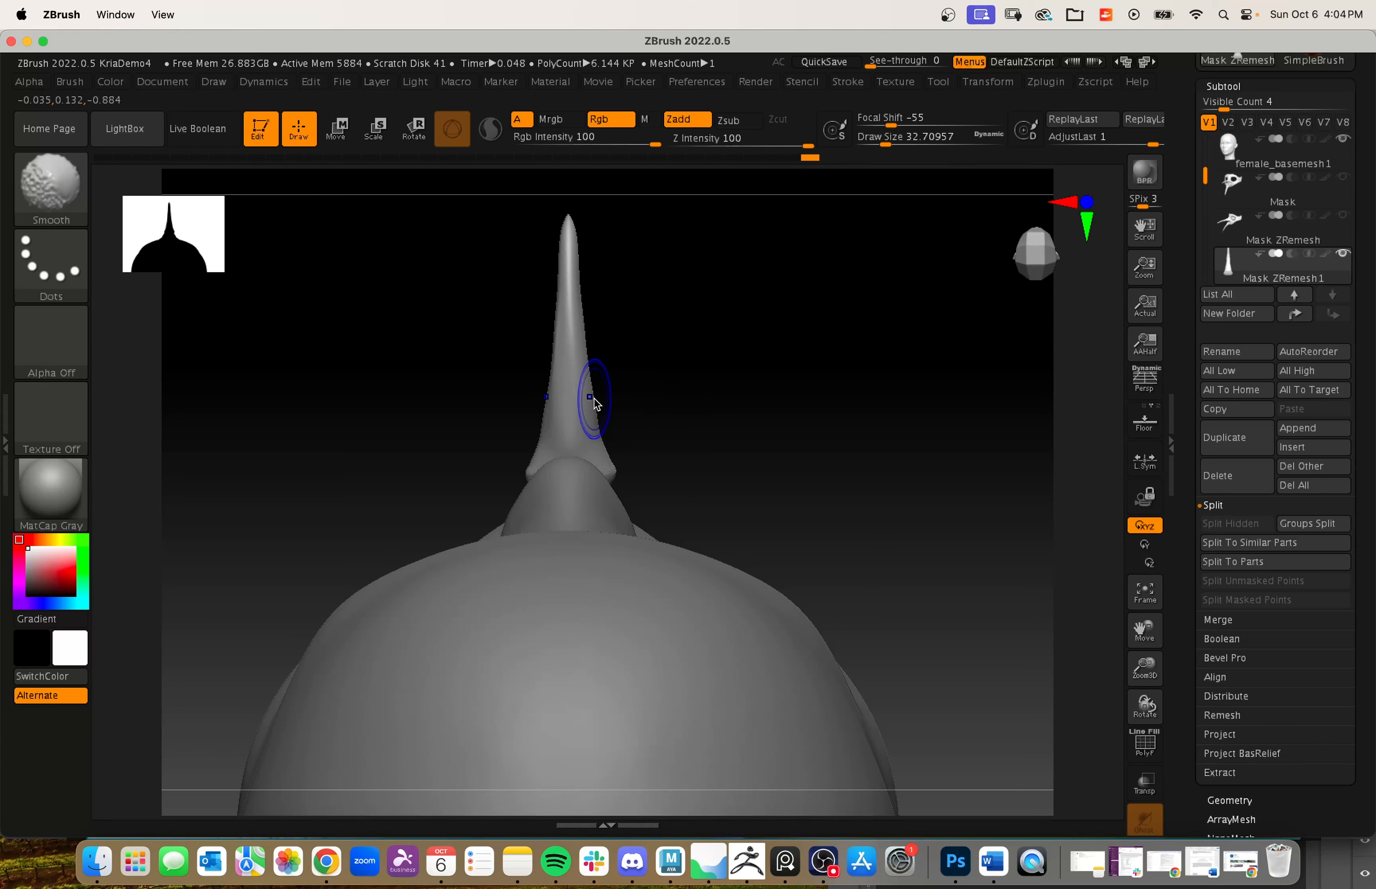
{"action": "left_click_drag", "start_coordinate": [746, 399], "coordinate": [678, 399], "text": "shift"}
{"action": "left_click_drag", "start_coordinate": [606, 289], "coordinate": [596, 342], "text": "shift"}
{"action": "mouse_move", "coordinate": [709, 399]}
{"action": "left_mouse_down"}
{"action": "mouse_move", "coordinate": [709, 488]}
{"action": "mouse_move", "coordinate": [682, 521]}
{"action": "left_mouse_up"}
{"action": "left_click_drag", "start_coordinate": [587, 270], "coordinate": [708, 276], "text": "shift"}
{"action": "mouse_move", "coordinate": [636, 523]}
{"action": "left_mouse_down"}
{"action": "mouse_move", "coordinate": [705, 526]}
{"action": "mouse_move", "coordinate": [728, 497]}
{"action": "left_mouse_up"}
{"action": "key", "text": "bracketleft"}
{"action": "left_click_drag", "start_coordinate": [688, 278], "coordinate": [645, 276], "text": "shift"}
- Show the Mask ZRemesh subtool again and lengthen the tongue using the Move brush with draw size about 158
{"action": "mouse_move", "coordinate": [751, 463]}
{"action": "left_mouse_down"}
{"action": "mouse_move", "coordinate": [845, 621]}
{"action": "mouse_move", "coordinate": [831, 543]}
{"action": "mouse_move", "coordinate": [807, 693]}
{"action": "left_mouse_up"}
{"action": "key", "text": "bracketright"}
{"action": "left_click", "coordinate": [1343, 216]}
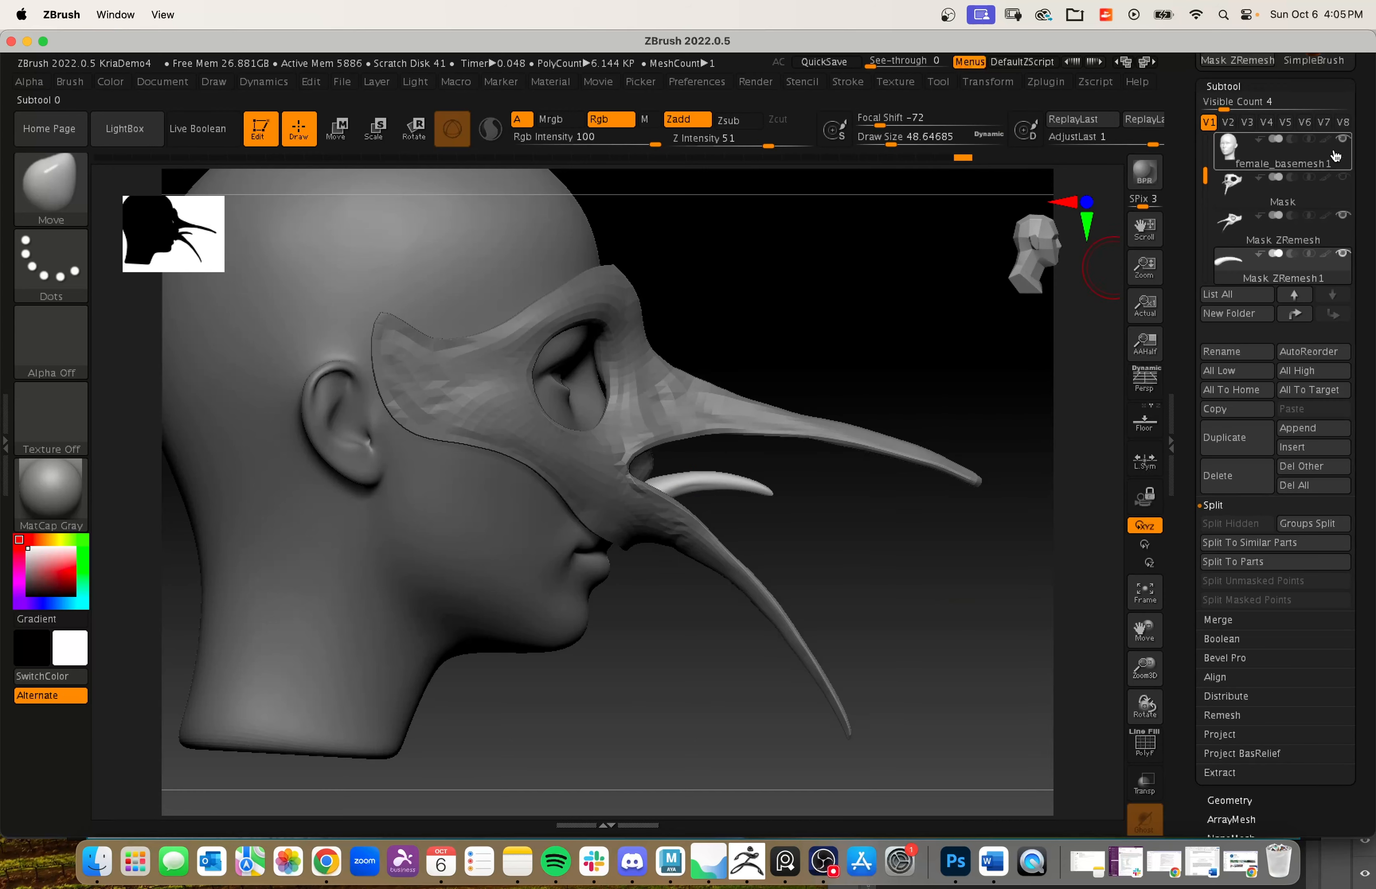
{"action": "key", "text": "s"}
{"action": "mouse_move", "coordinate": [812, 613]}
{"action": "left_mouse_down", "text": "alt"}
{"action": "mouse_move", "coordinate": [801, 544]}
{"action": "mouse_move", "coordinate": [826, 544]}
{"action": "left_mouse_up", "text": "alt"}
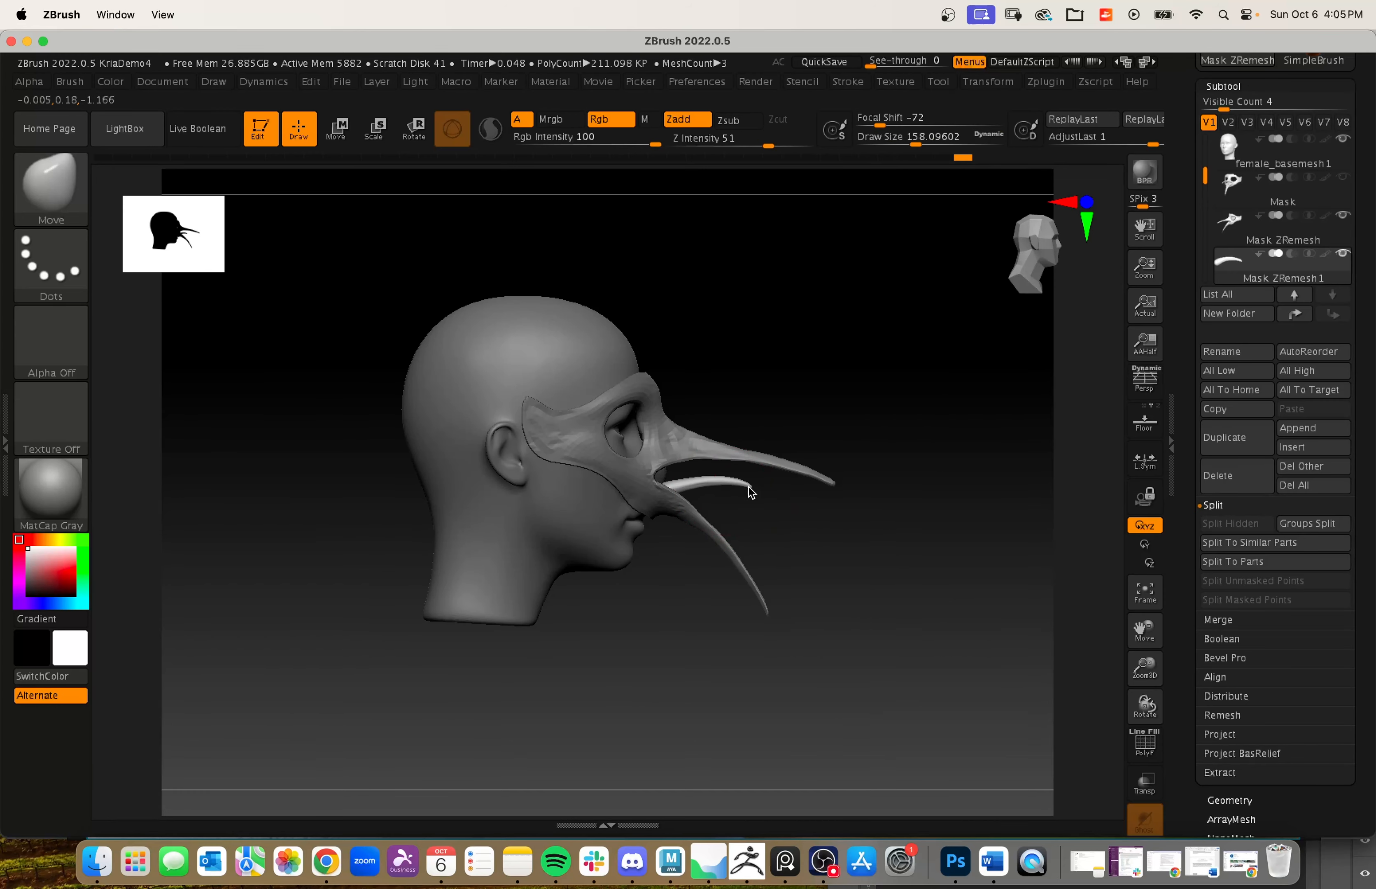
{"action": "right_click_drag", "start_coordinate": [752, 493], "coordinate": [676, 500], "text": "ctrl"}
{"action": "right_click_drag", "start_coordinate": [838, 538], "coordinate": [670, 549]}
{"action": "right_click_drag", "start_coordinate": [804, 561], "coordinate": [773, 625], "text": "ctrl"}
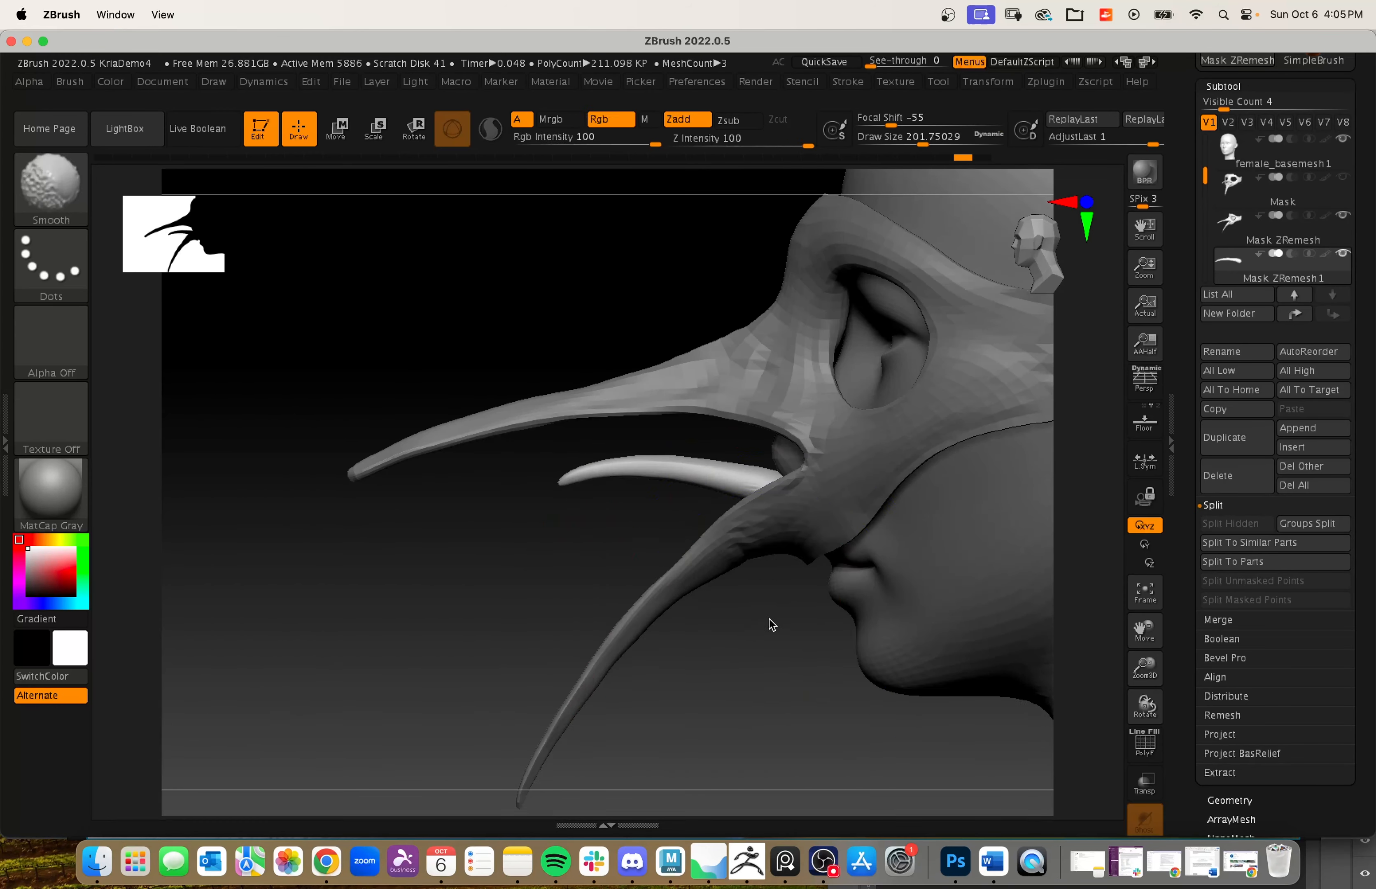
- Try to arch the tongue upwards with the Move brush at draw size about 35, and smooth its base
{"action": "key", "text": "space"}
{"action": "key", "text": "s"}
{"action": "left_click_drag", "start_coordinate": [629, 556], "coordinate": [612, 556]}
{"action": "left_click_drag", "start_coordinate": [672, 518], "coordinate": [712, 451]}
{"action": "right_click_drag", "start_coordinate": [538, 555], "coordinate": [809, 569]}
{"action": "mouse_move", "coordinate": [810, 569]}
{"action": "right_mouse_down", "text": "ctrl"}
{"action": "mouse_move", "coordinate": [870, 663]}
{"action": "mouse_move", "coordinate": [809, 654]}
{"action": "right_mouse_up", "text": "ctrl"}
{"action": "left_click_drag", "start_coordinate": [423, 613], "coordinate": [418, 622], "text": "shift"}
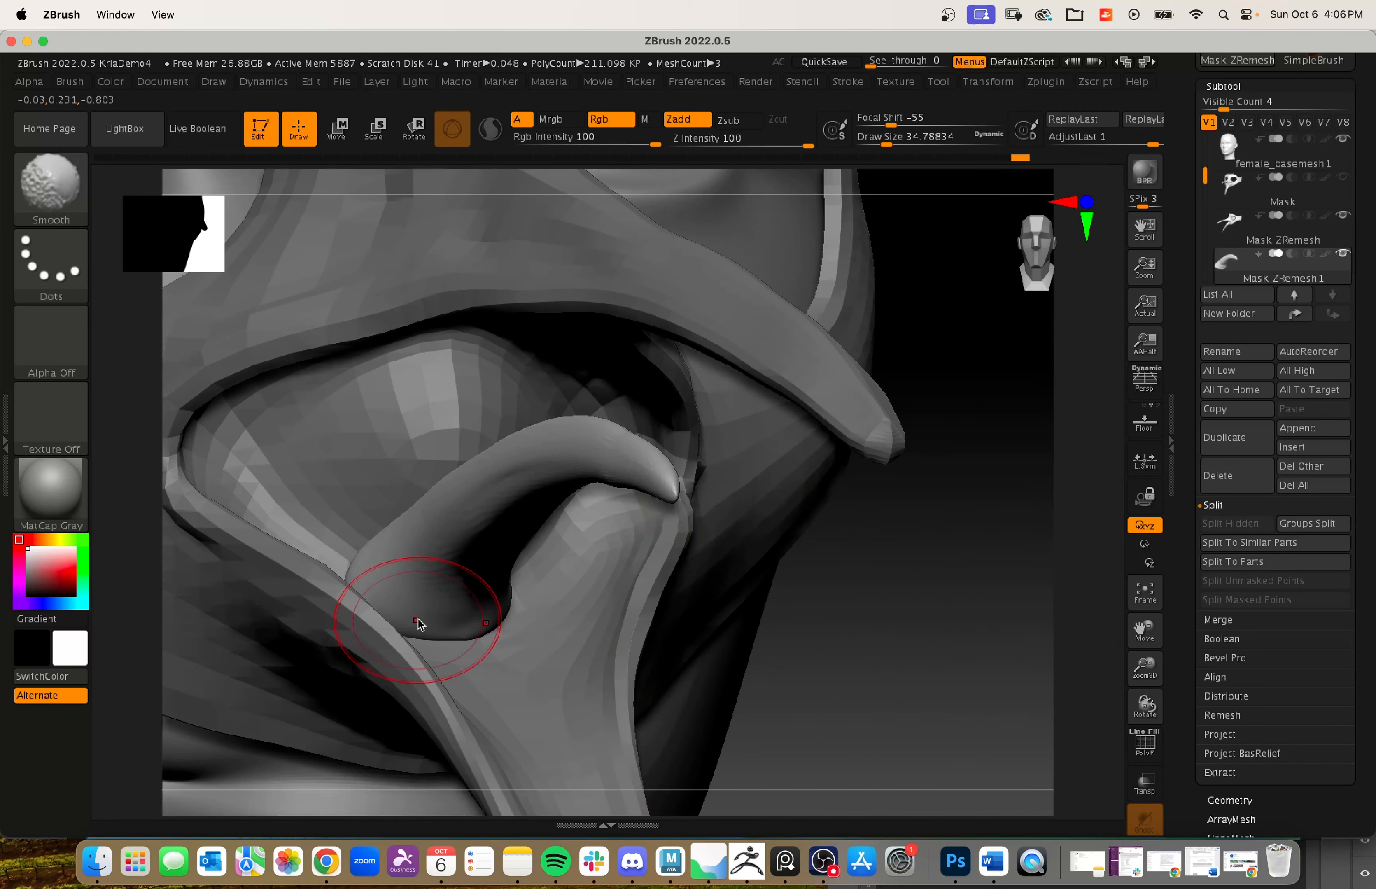
{"action": "right_click_drag", "start_coordinate": [734, 717], "coordinate": [803, 751]}
{"action": "mouse_move", "coordinate": [804, 751]}
{"action": "right_mouse_down", "text": "ctrl"}
{"action": "mouse_move", "coordinate": [761, 721]}
{"action": "mouse_move", "coordinate": [688, 716]}
{"action": "right_mouse_up", "text": "ctrl"}
{"action": "right_click_drag", "start_coordinate": [798, 682], "coordinate": [849, 764], "text": "ctrl"}
{"action": "mouse_move", "coordinate": [850, 763]}
{"action": "right_mouse_down"}
{"action": "mouse_move", "coordinate": [928, 764]}
{"action": "mouse_move", "coordinate": [722, 758]}
{"action": "right_mouse_up"}
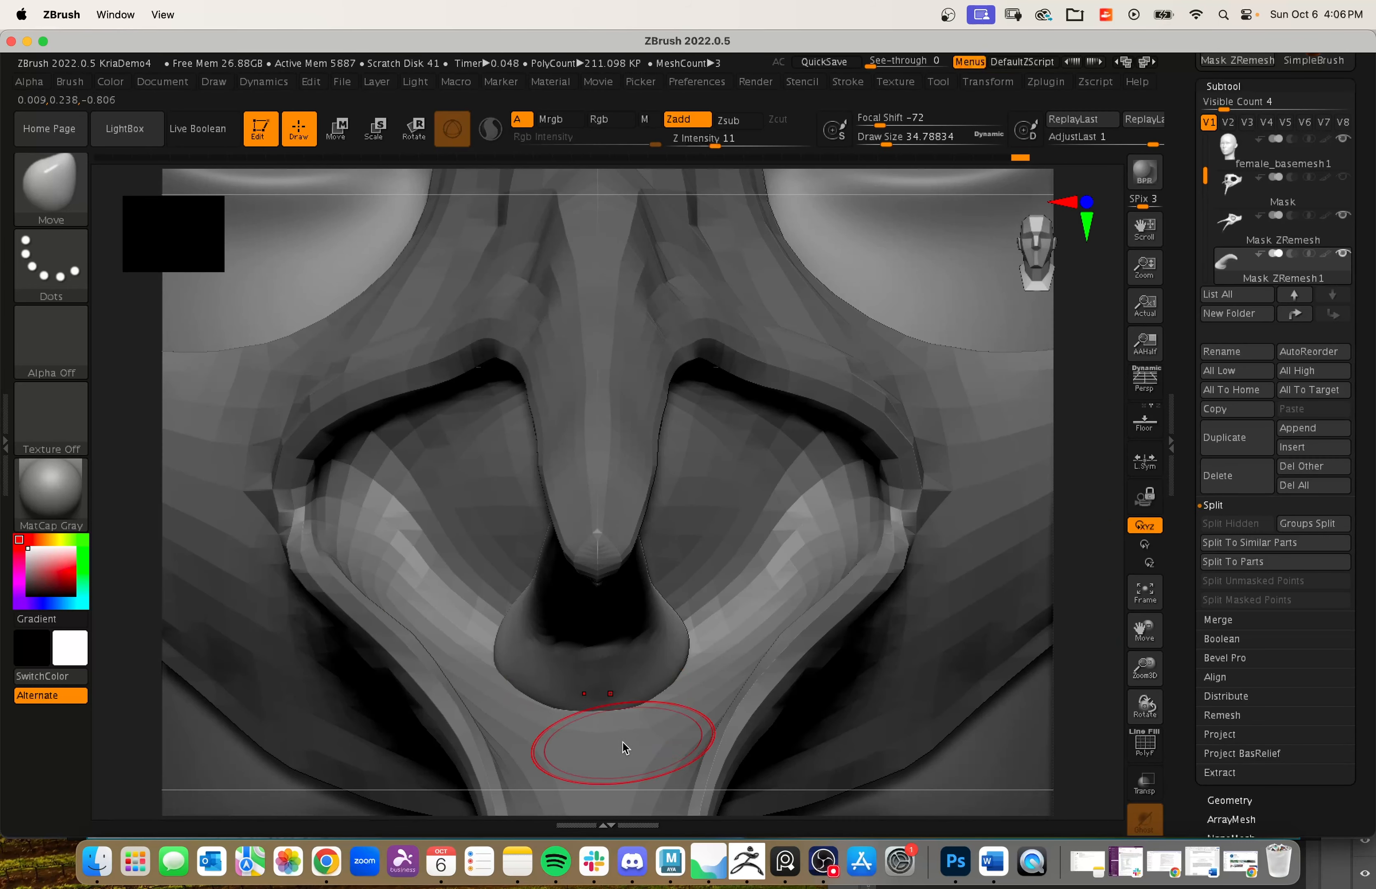
{"action": "right_click_drag", "start_coordinate": [625, 748], "coordinate": [531, 681], "text": "ctrl"}
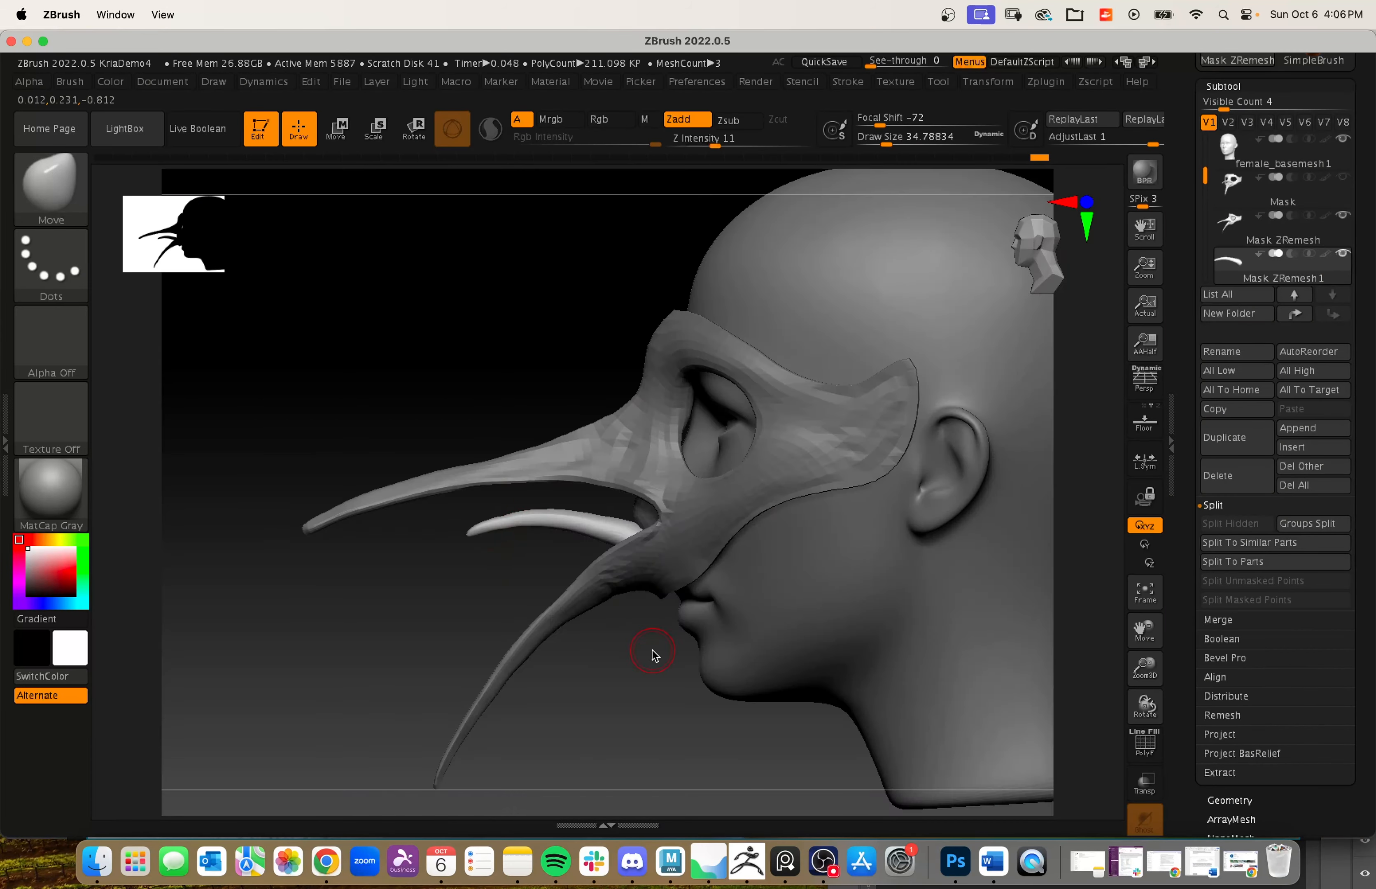
- Undo the last five tongue edits and hide the Mask ZRemesh subtool to expose the whole tongue
{"action": "right_click_drag", "start_coordinate": [652, 650], "coordinate": [868, 688]}
{"action": "mouse_move", "coordinate": [867, 688]}
{"action": "right_mouse_down", "text": "ctrl"}
{"action": "mouse_move", "coordinate": [872, 651]}
{"action": "mouse_move", "coordinate": [717, 628]}
{"action": "right_mouse_up", "text": "ctrl"}
{"action": "key", "text": "super+z"}
{"action": "key", "text": "super+z"}
{"action": "key", "text": "super+z"}
{"action": "key", "text": "super+z"}
{"action": "key", "text": "super+z"}
{"action": "right_click_drag", "start_coordinate": [717, 627], "coordinate": [769, 723], "text": "ctrl"}
{"action": "key", "text": "s"}
{"action": "left_click", "coordinate": [1343, 215]}
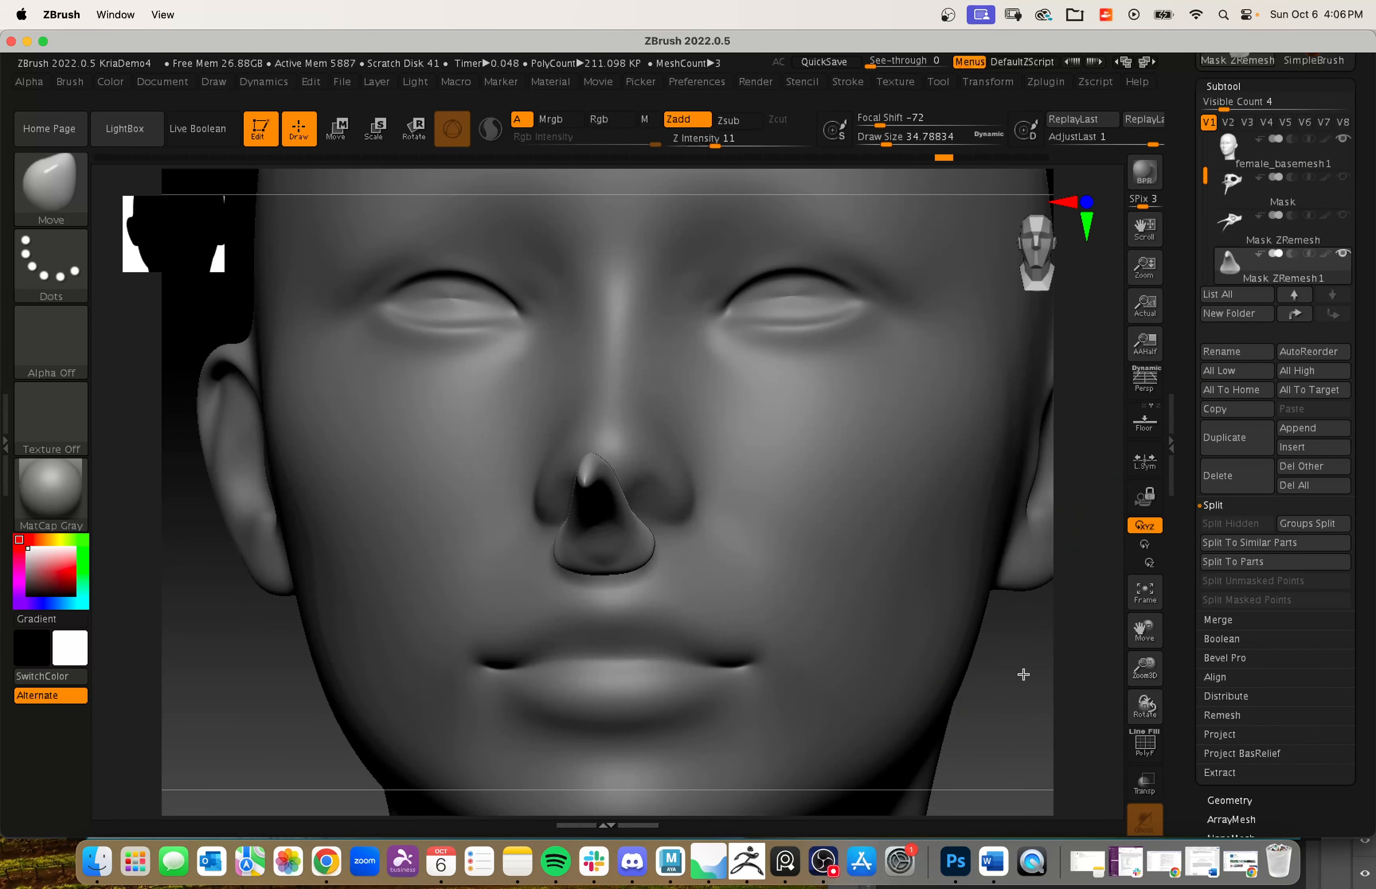
- Try to lift the tongue's tip with the Move brush, and undo the stroke
{"action": "right_click_drag", "start_coordinate": [1023, 675], "coordinate": [1021, 497]}
{"action": "key", "text": "s"}
{"action": "left_click_drag", "start_coordinate": [579, 470], "coordinate": [590, 454]}
{"action": "key", "text": "super+z"}
{"action": "mouse_move", "coordinate": [844, 602]}
{"action": "right_mouse_down"}
{"action": "mouse_move", "coordinate": [740, 706]}
{"action": "mouse_move", "coordinate": [641, 693]}
{"action": "right_mouse_up"}
{"action": "right_click_drag", "start_coordinate": [642, 694], "coordinate": [636, 641], "text": "ctrl"}
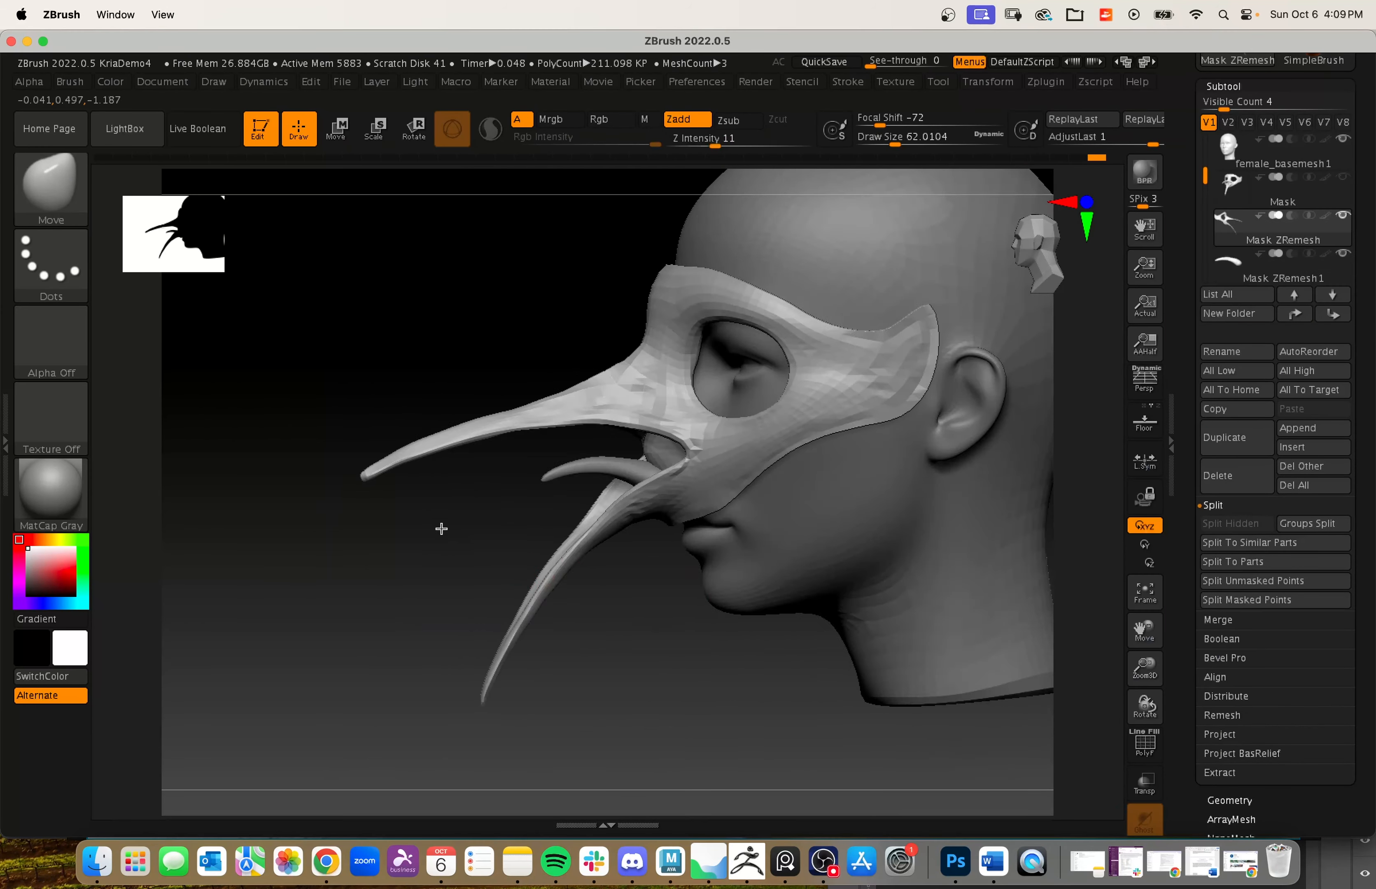
- Select the tongue's subtool, Mask ZRemesh1, and rename it as Tongue
{"action": "right_click_drag", "start_coordinate": [440, 531], "coordinate": [757, 546]}
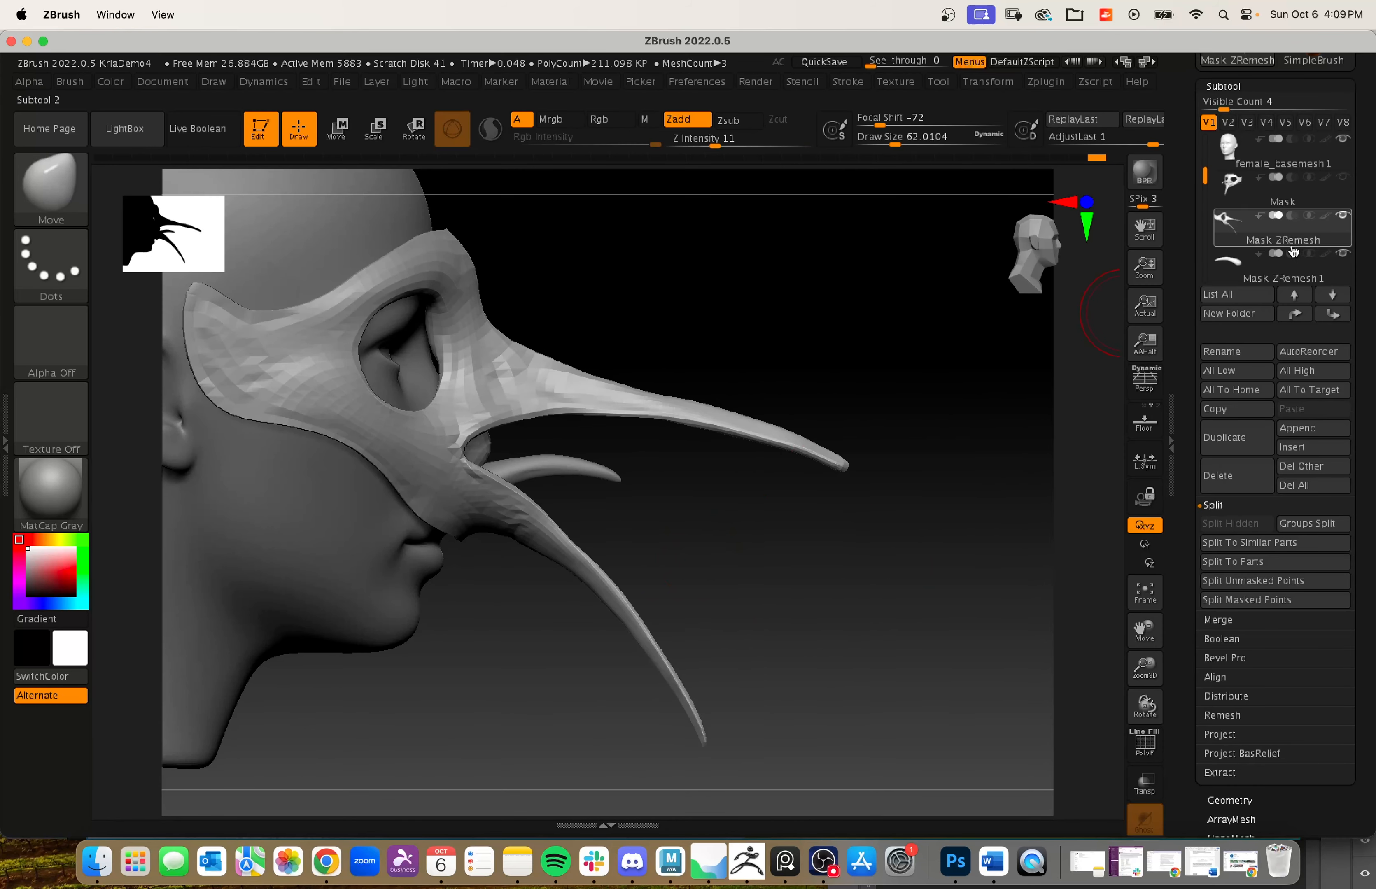
{"action": "left_click", "coordinate": [1290, 263]}
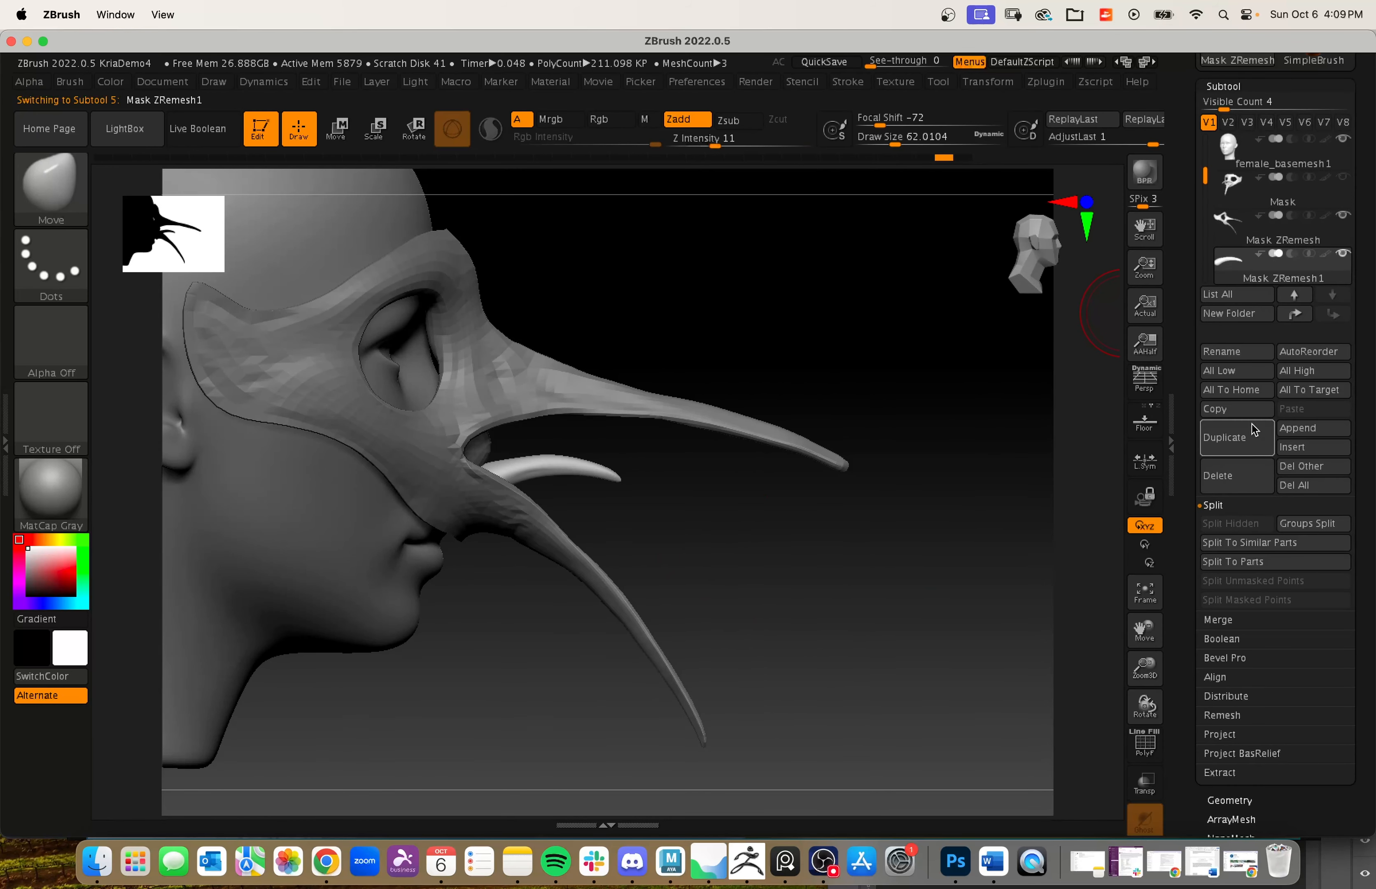
{"action": "left_click", "coordinate": [1238, 353]}
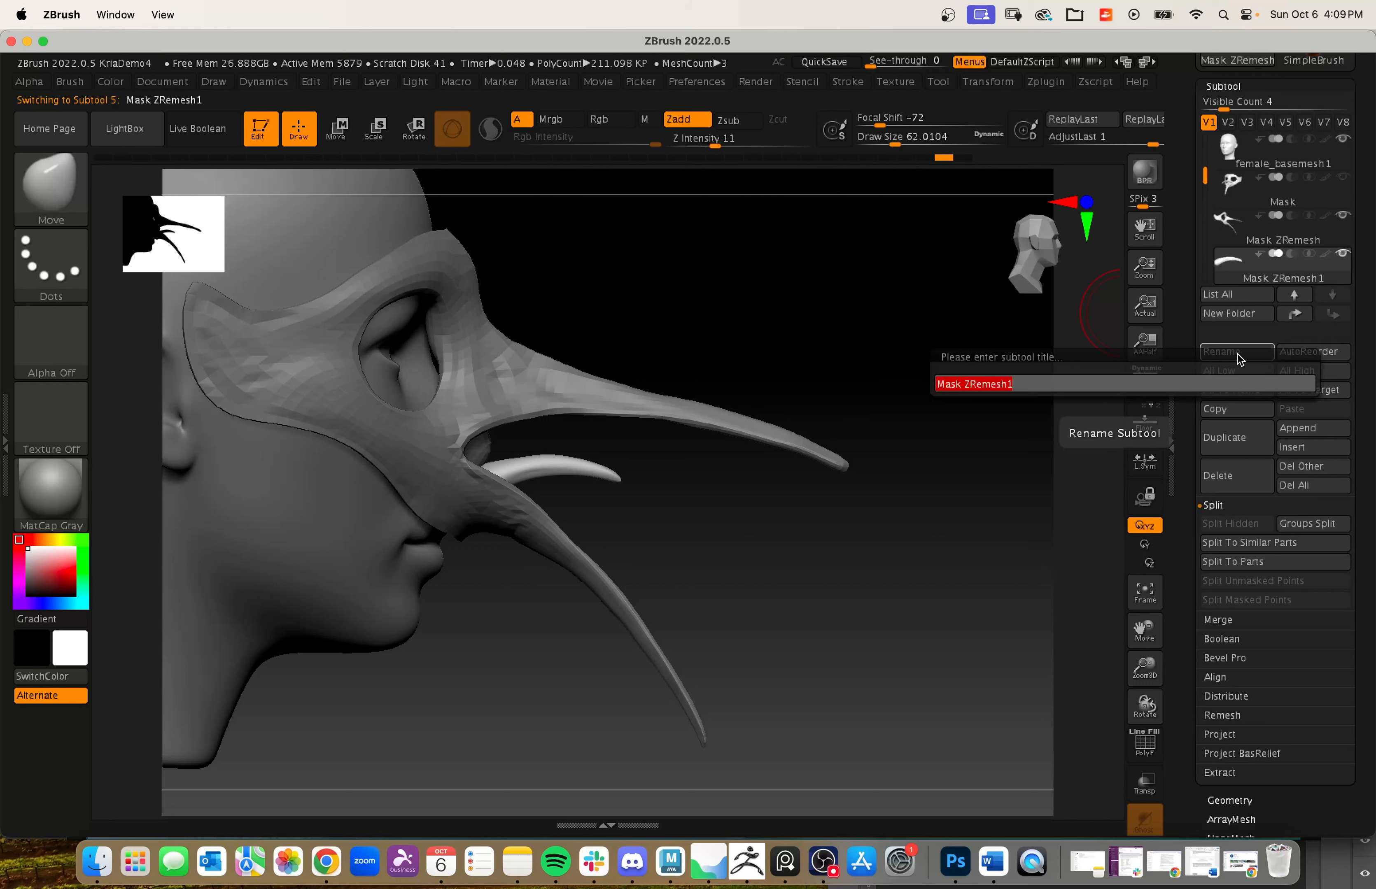
{"action": "type", "text": "Tong"}
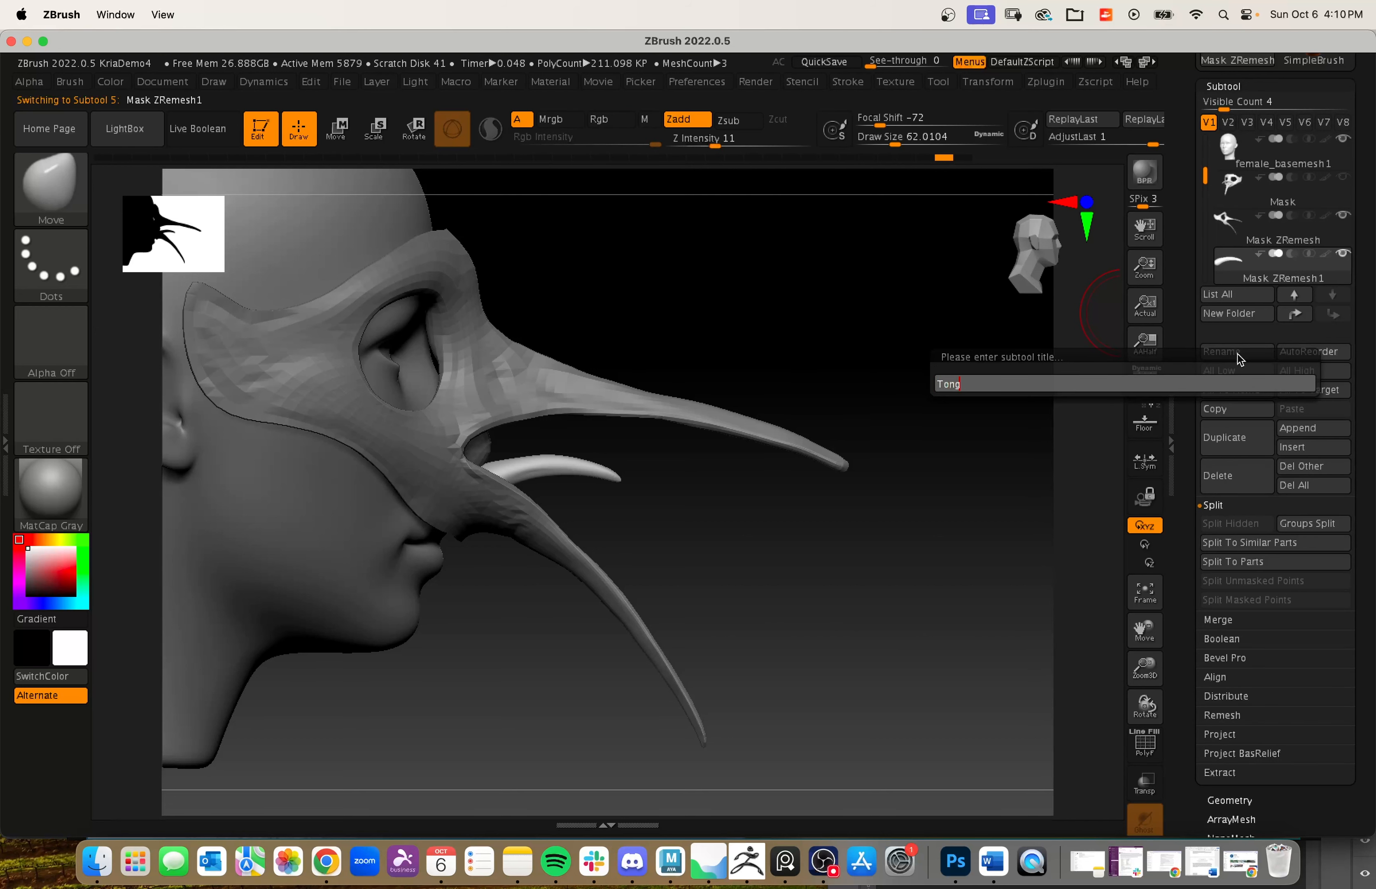
{"action": "type", "text": "ue"}
{"action": "key", "text": "Return"}
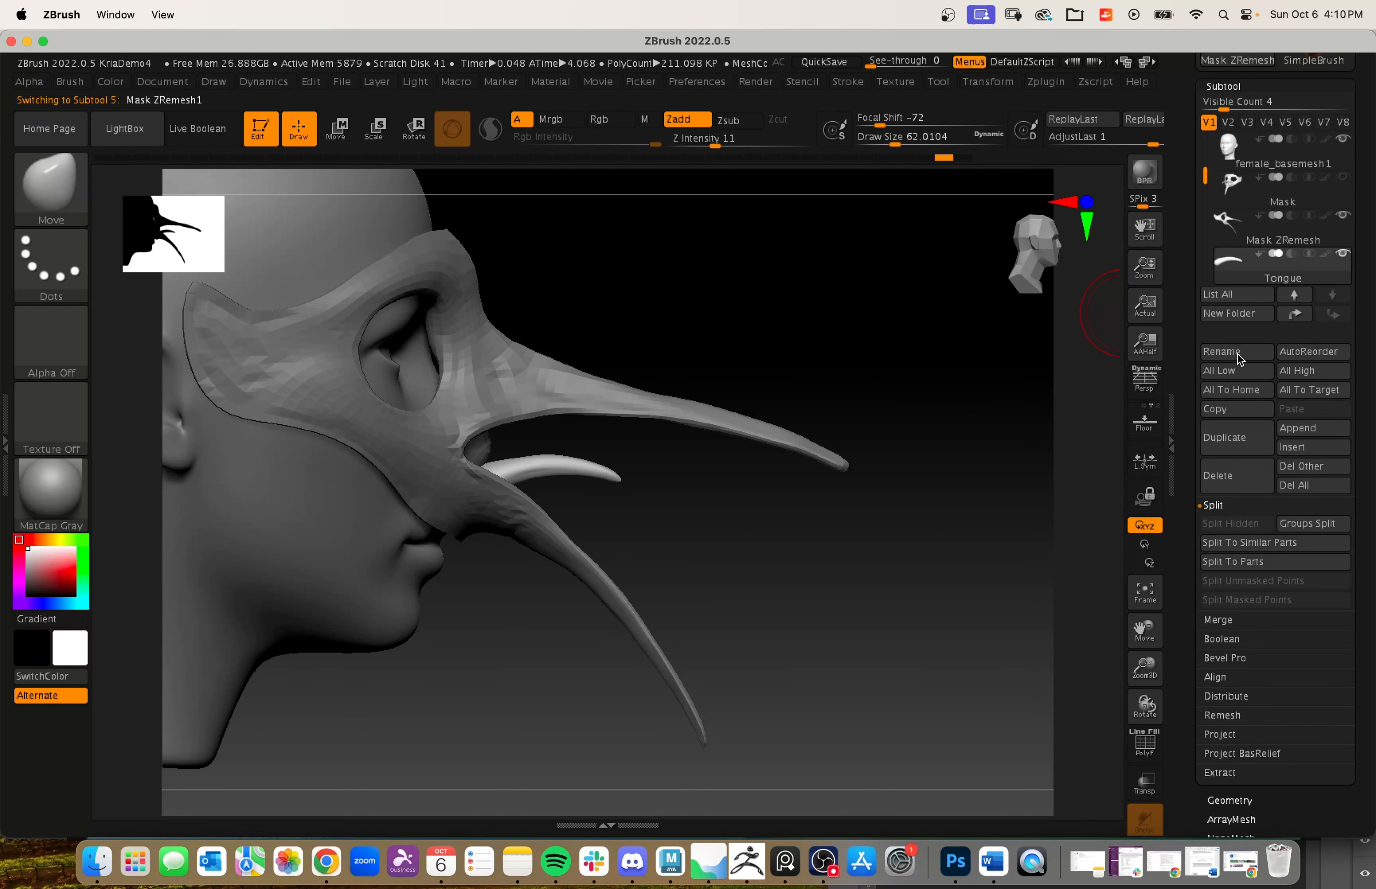
- Examine the tongue's shape and placement inside the open beak from the side, front and three-quarter views
{"action": "left_click_drag", "start_coordinate": [973, 569], "coordinate": [856, 574], "text": "alt"}
{"action": "left_click_drag", "start_coordinate": [772, 552], "coordinate": [873, 588], "text": "alt"}
{"action": "left_click_drag", "start_coordinate": [944, 594], "coordinate": [687, 479], "text": "alt"}
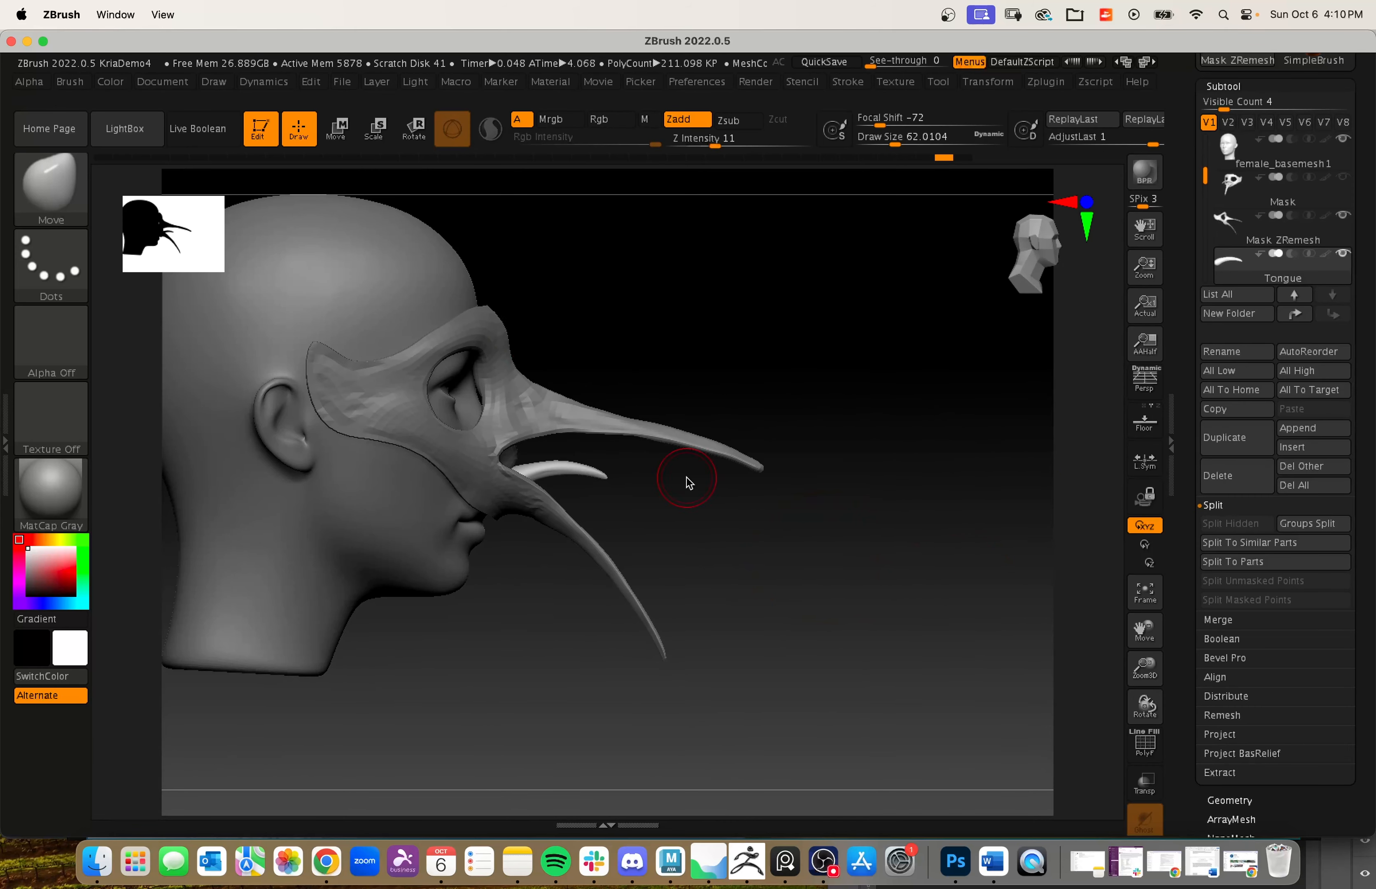
{"action": "left_click_drag", "start_coordinate": [743, 637], "coordinate": [774, 661], "text": "alt"}
{"action": "left_click_drag", "start_coordinate": [952, 662], "coordinate": [923, 666], "text": "alt"}
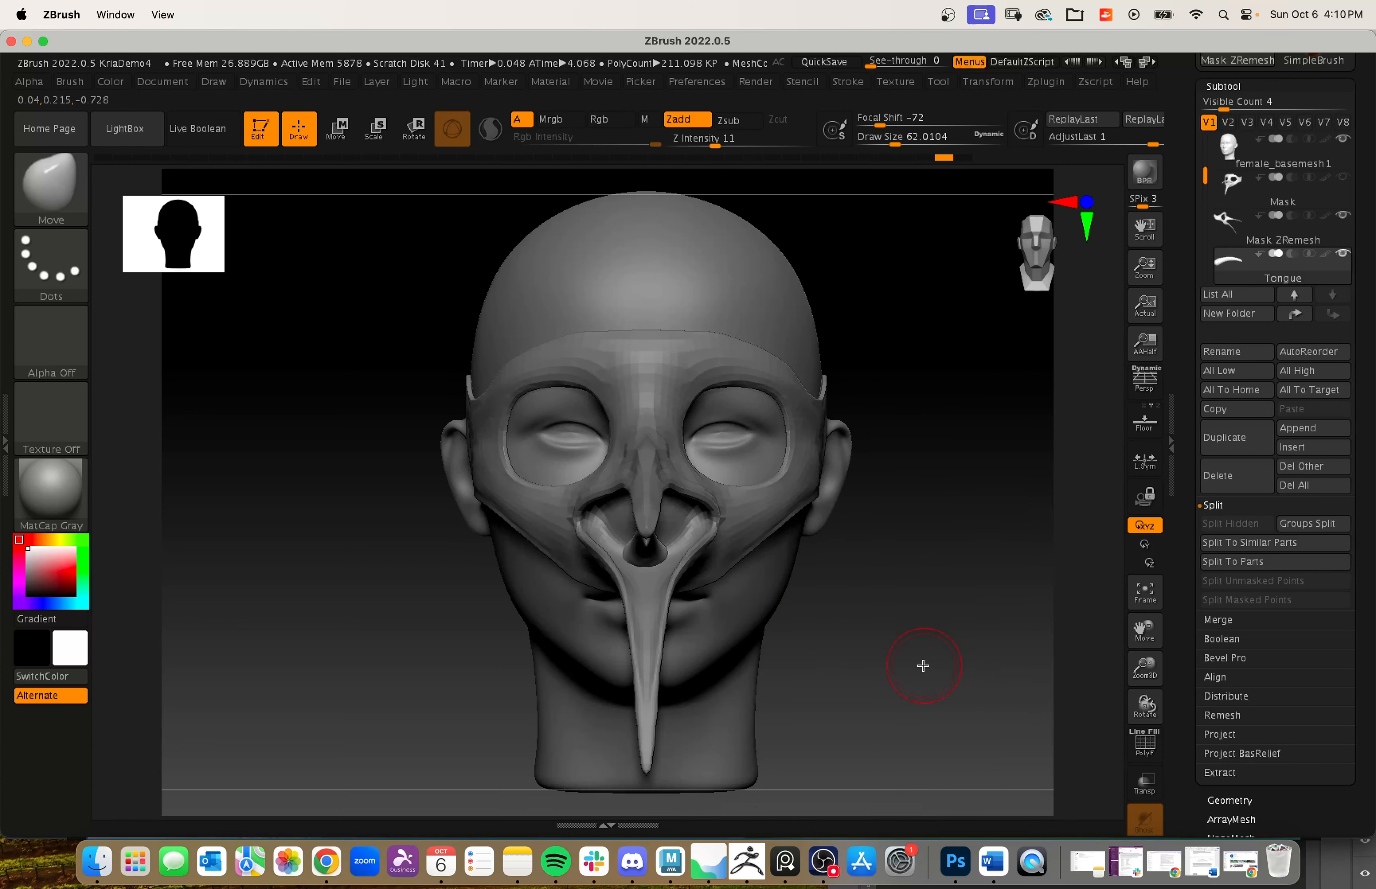
{"action": "left_click_drag", "start_coordinate": [785, 616], "coordinate": [740, 750]}
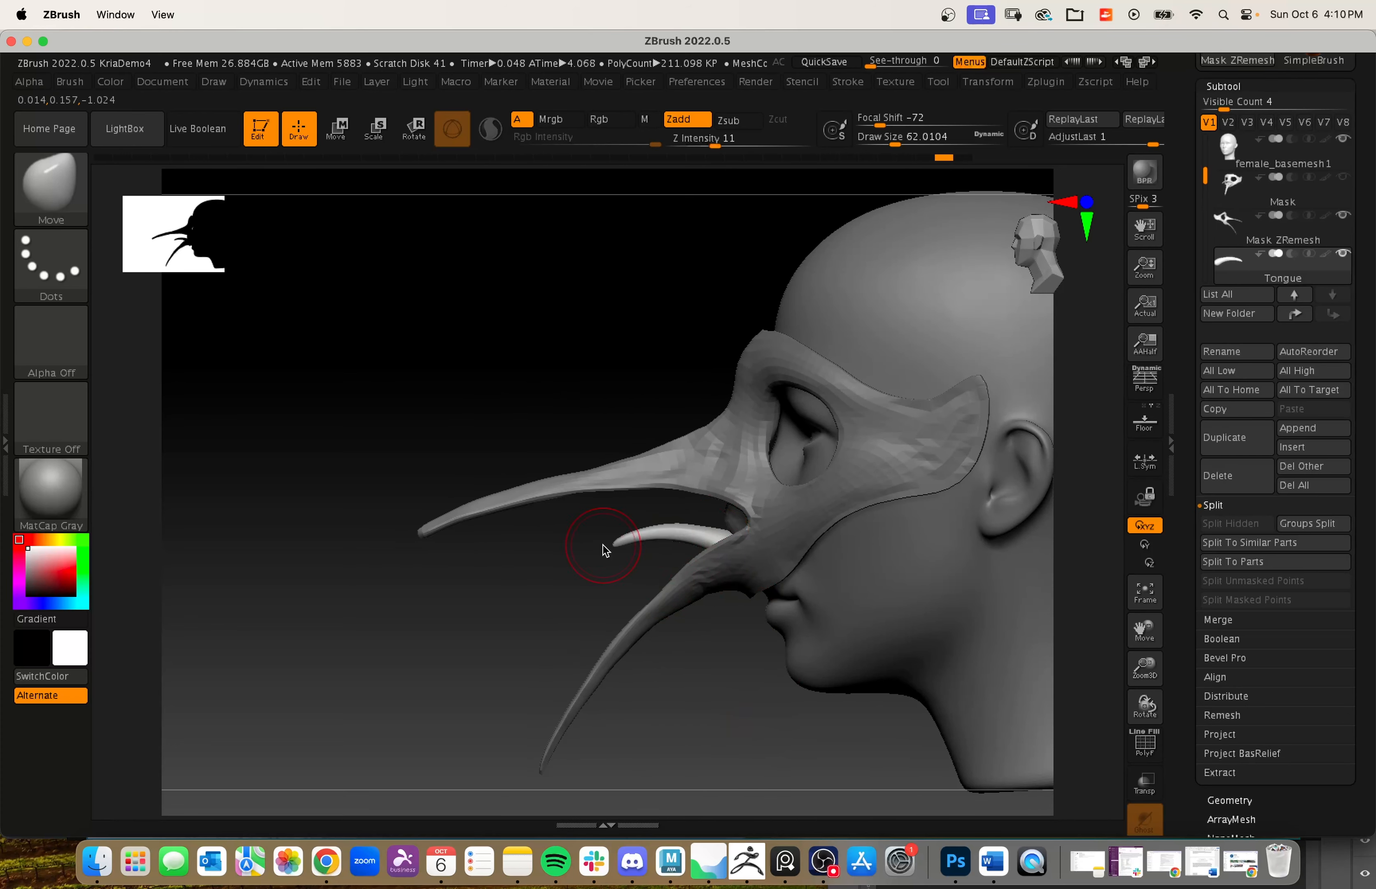
{"action": "mouse_move", "coordinate": [602, 710]}
{"action": "left_mouse_down"}
{"action": "mouse_move", "coordinate": [574, 651]}
{"action": "mouse_move", "coordinate": [584, 636]}
{"action": "left_mouse_up"}
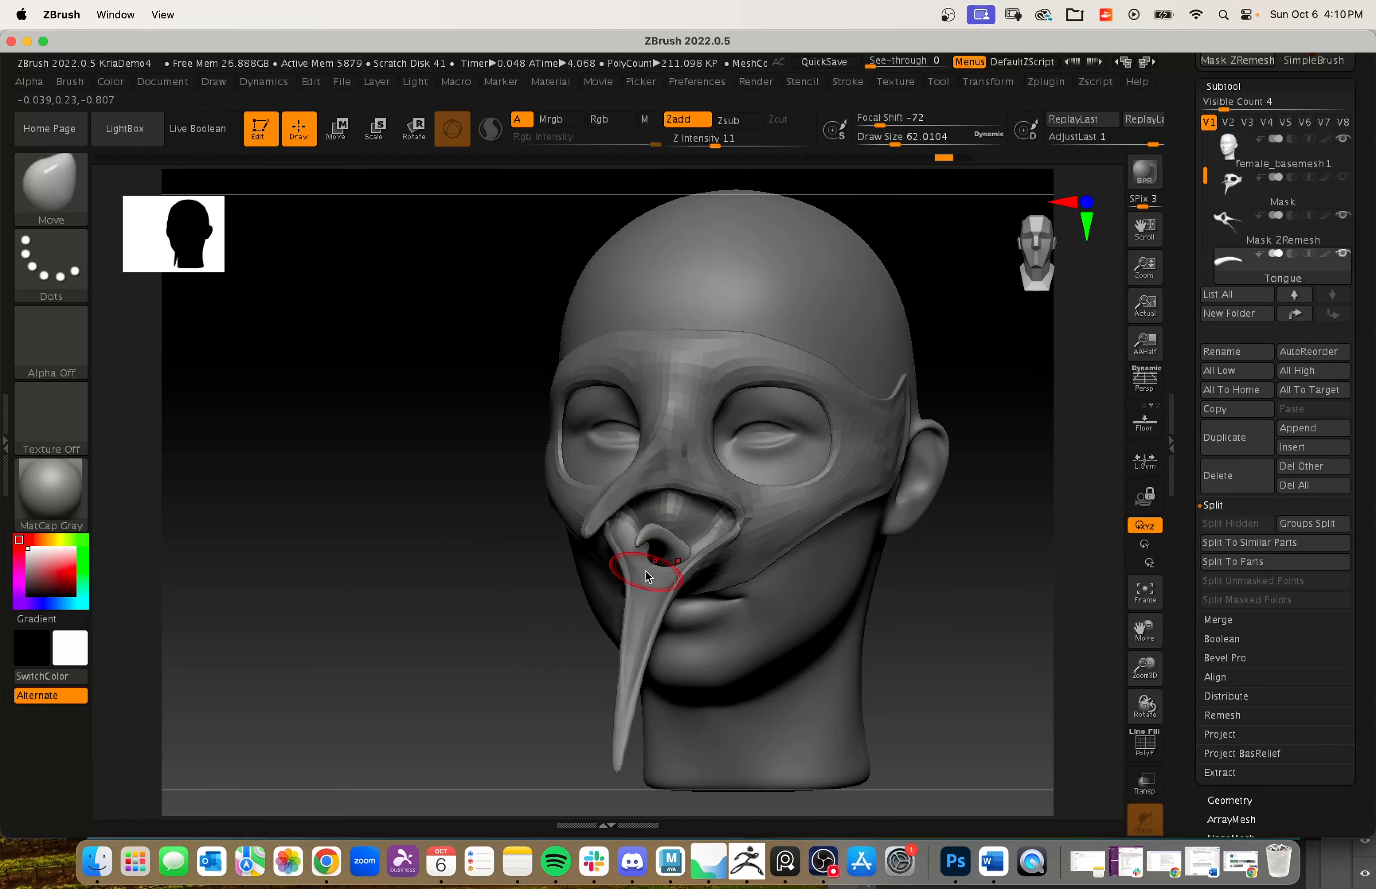
{"action": "left_click_drag", "start_coordinate": [654, 570], "coordinate": [830, 631]}
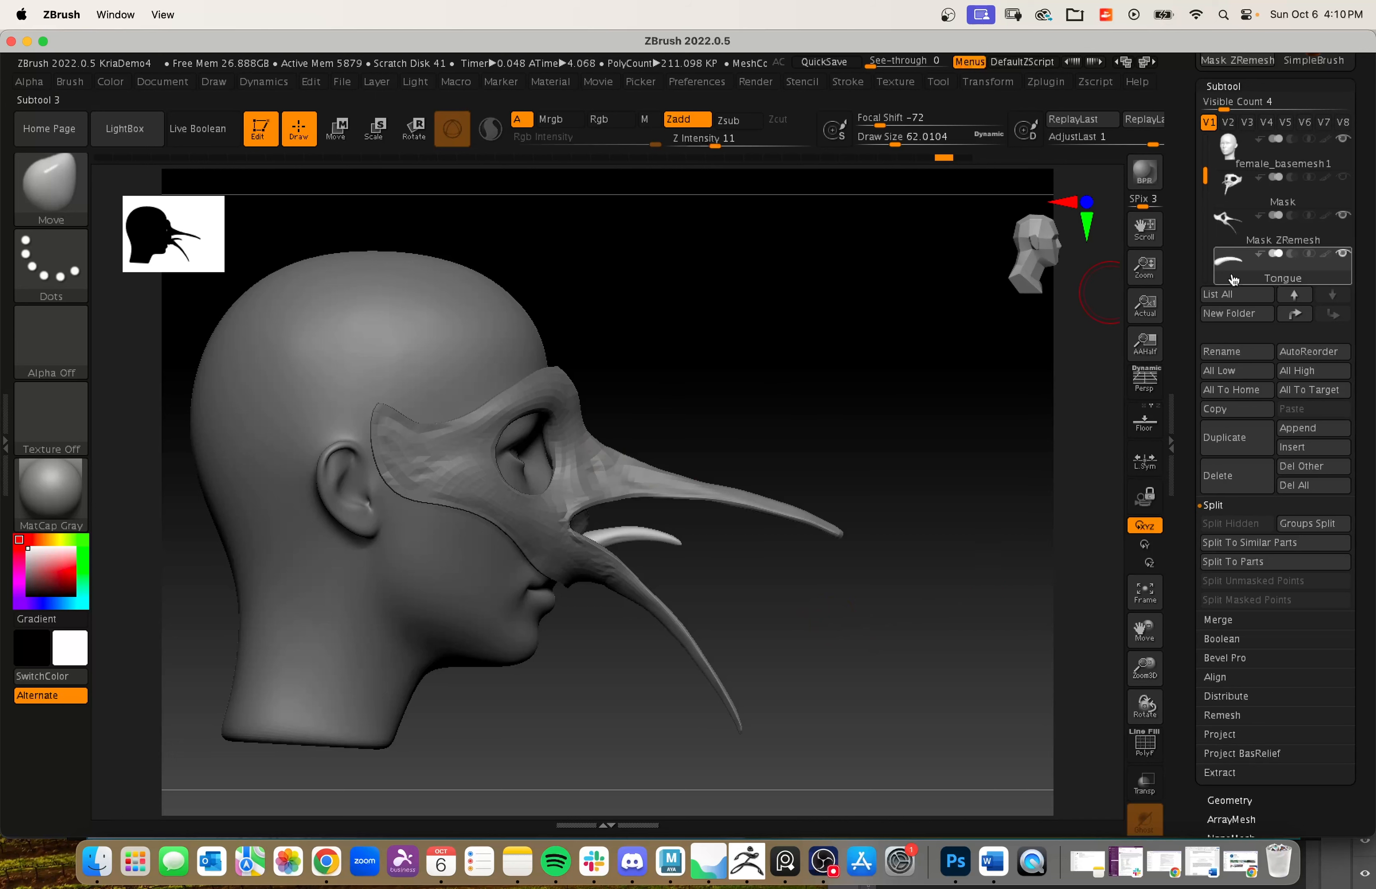
- Turn off Freeze SubDivision Levels on the Mask ZRemesh subtool to restore its subdivision levels and sculpted detail
{"action": "left_click", "coordinate": [637, 437], "text": "alt"}
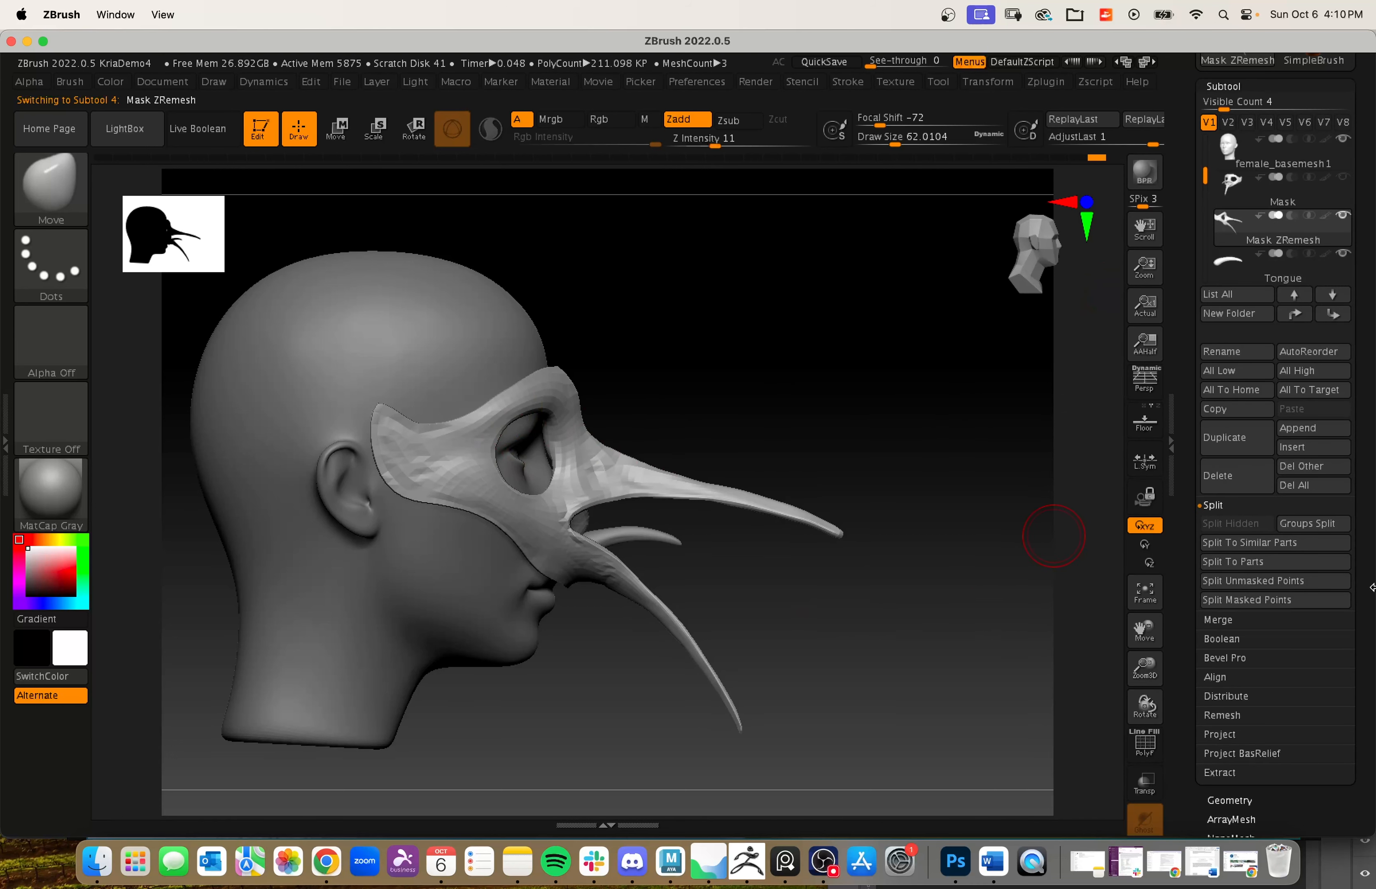
{"action": "scroll", "coordinate": [1197, 682], "scroll_direction": "down", "scroll_amount": 5}
{"action": "left_click", "coordinate": [1243, 632]}
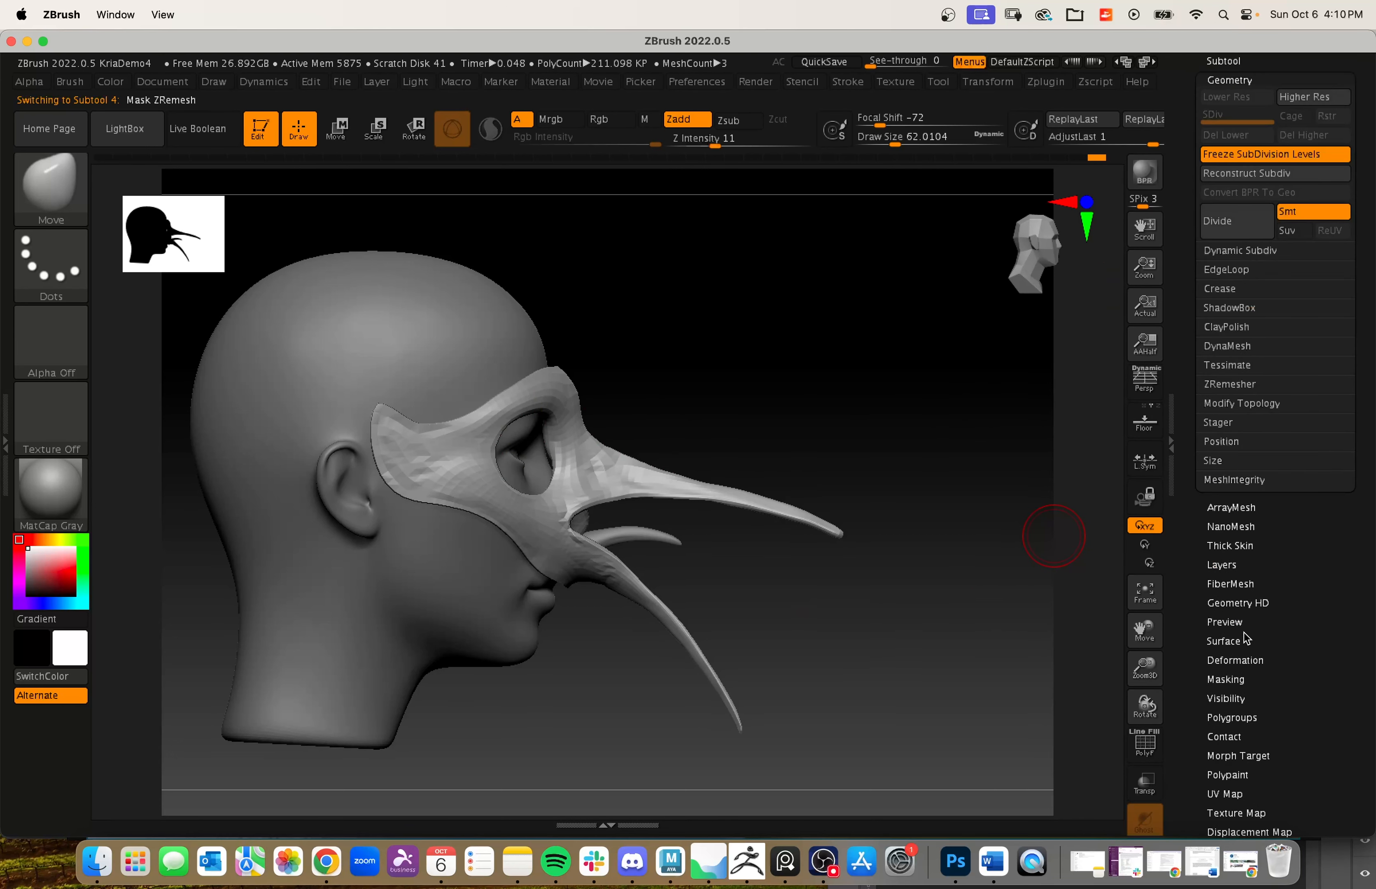
{"action": "left_click", "coordinate": [1257, 159]}
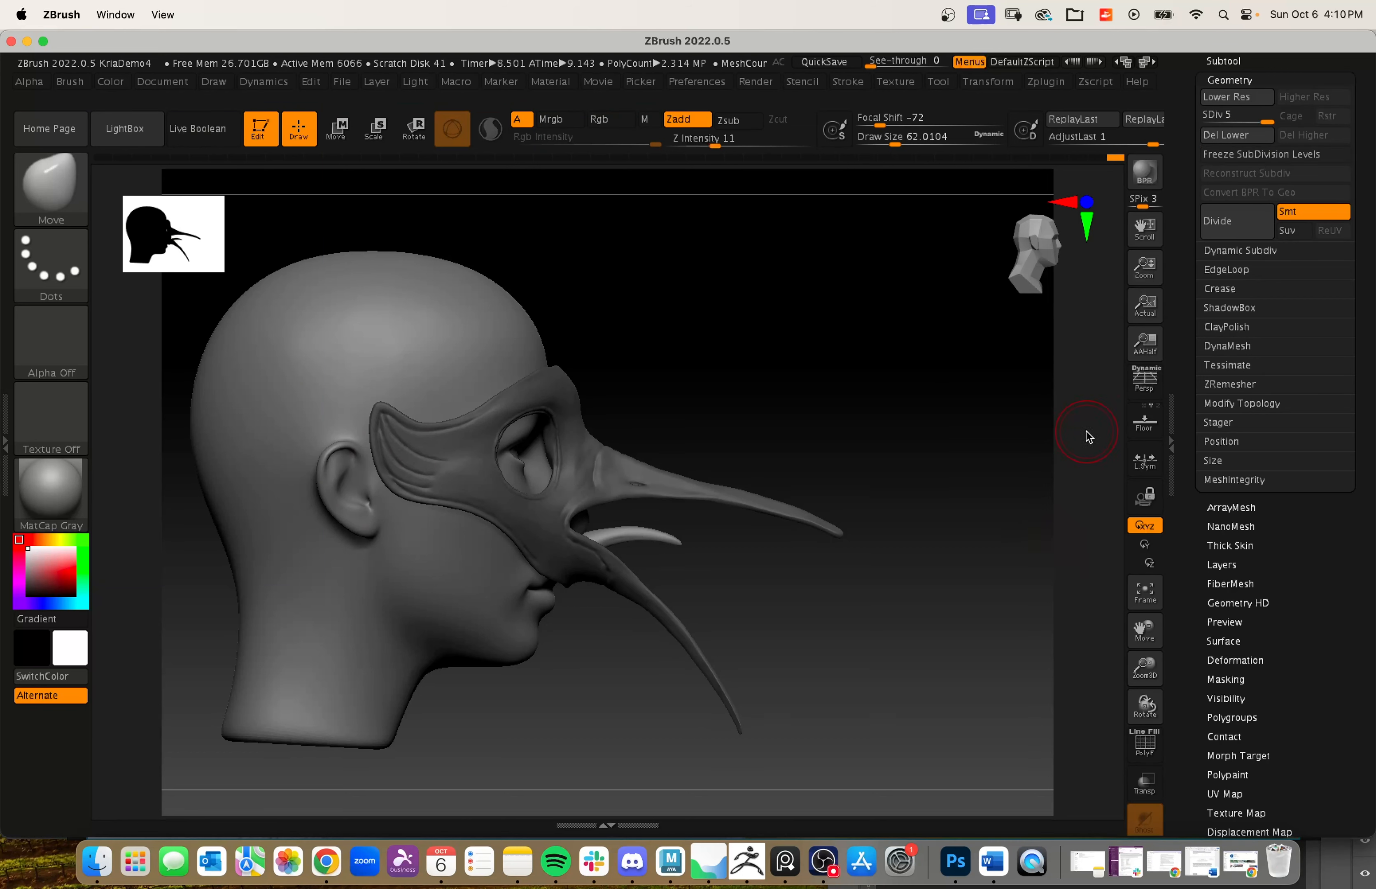
{"action": "mouse_move", "coordinate": [899, 547]}
{"action": "left_mouse_down", "text": "shift"}
{"action": "mouse_move", "coordinate": [994, 601]}
{"action": "mouse_move", "coordinate": [908, 603]}
{"action": "mouse_move", "coordinate": [726, 745]}
{"action": "mouse_move", "coordinate": [832, 696]}
{"action": "mouse_move", "coordinate": [796, 675]}
{"action": "mouse_move", "coordinate": [893, 668]}
{"action": "left_mouse_up", "text": "shift"}
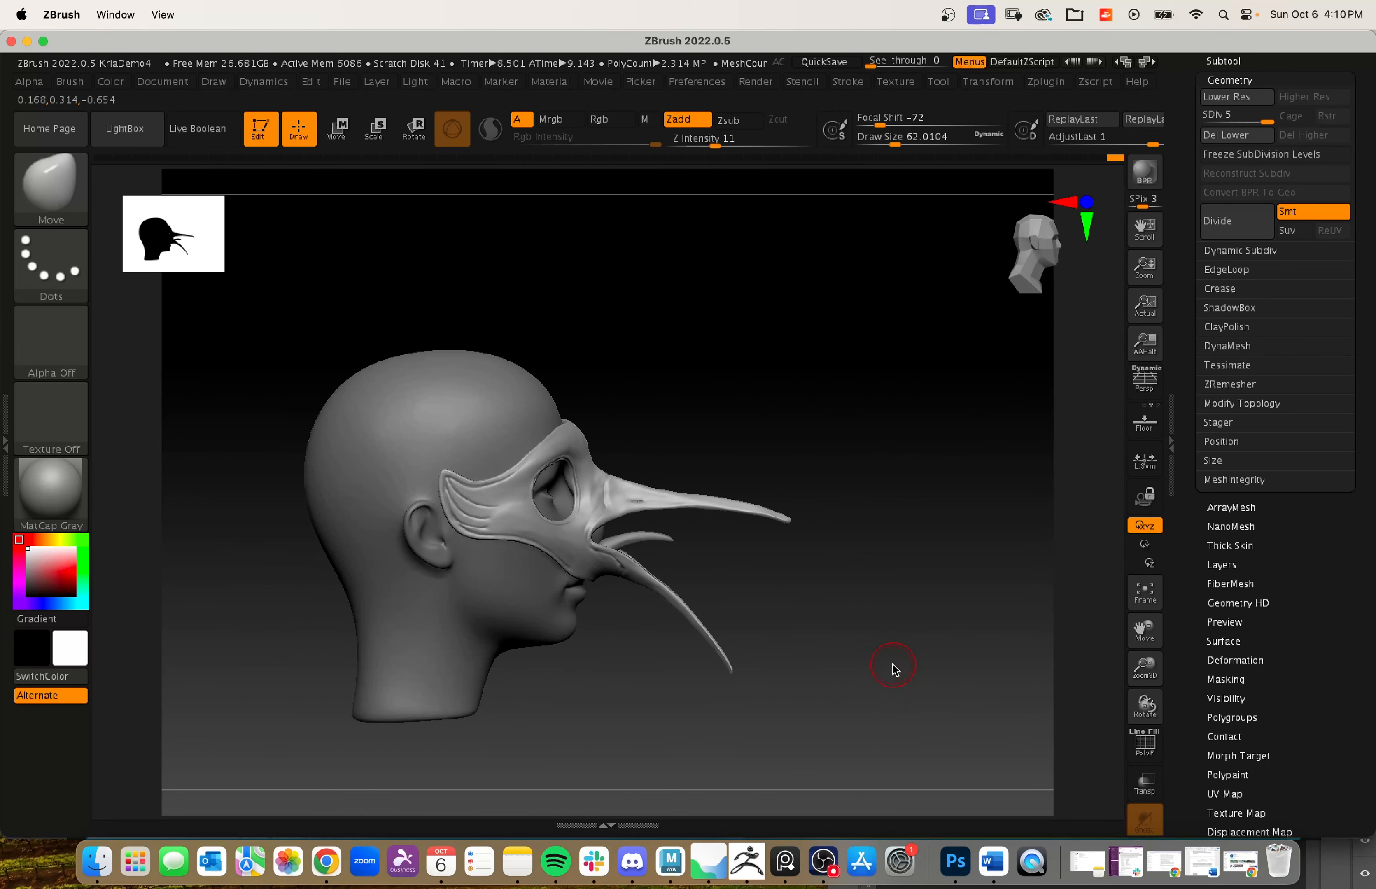
- Show the polyframe on the mask and hide the female_basemesh1 subtool
{"action": "scroll", "coordinate": [893, 668], "scroll_direction": "up", "scroll_amount": 10}
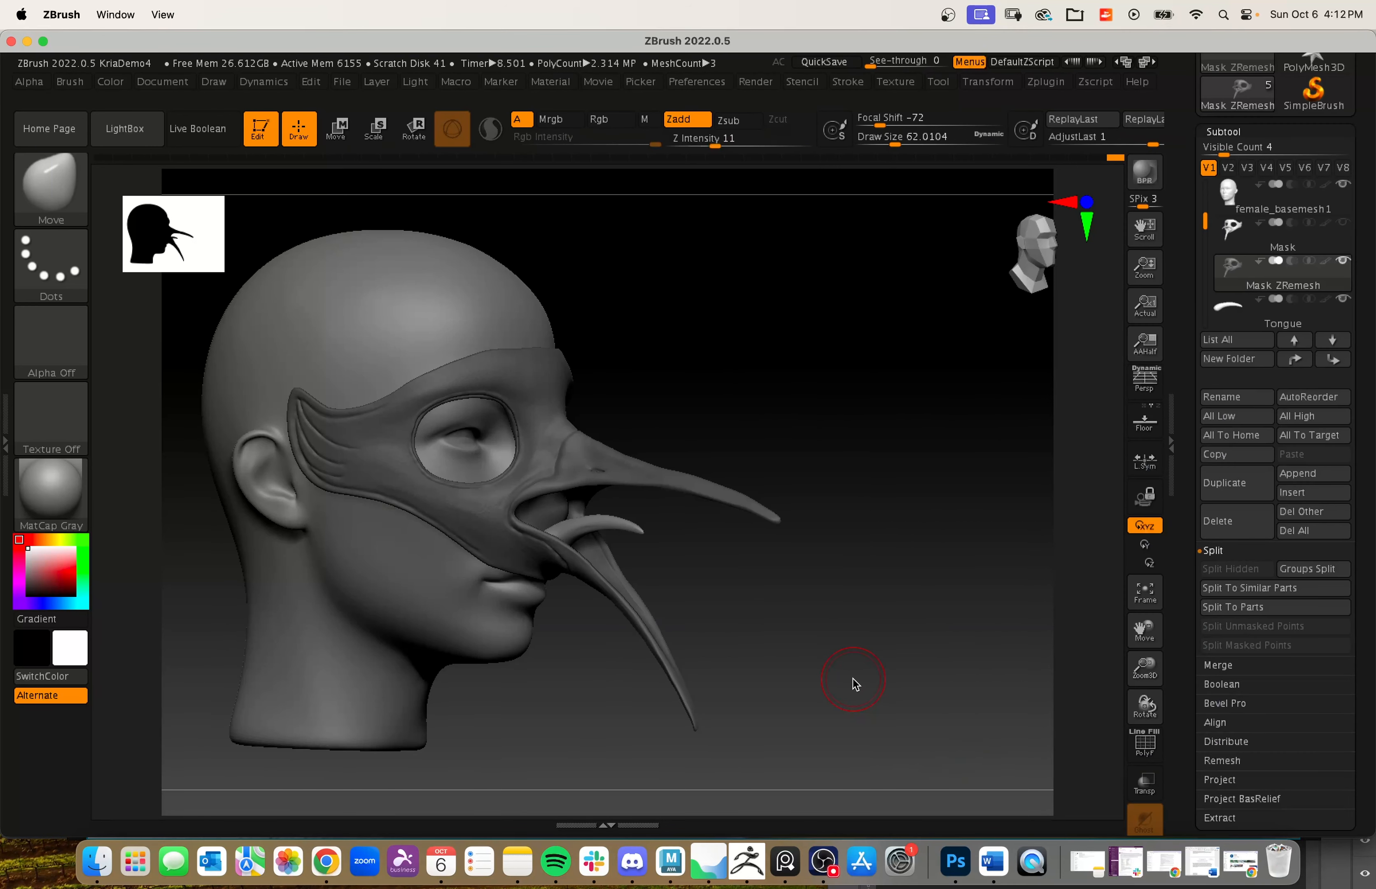
{"action": "left_click_drag", "start_coordinate": [852, 686], "coordinate": [887, 572], "text": "alt"}
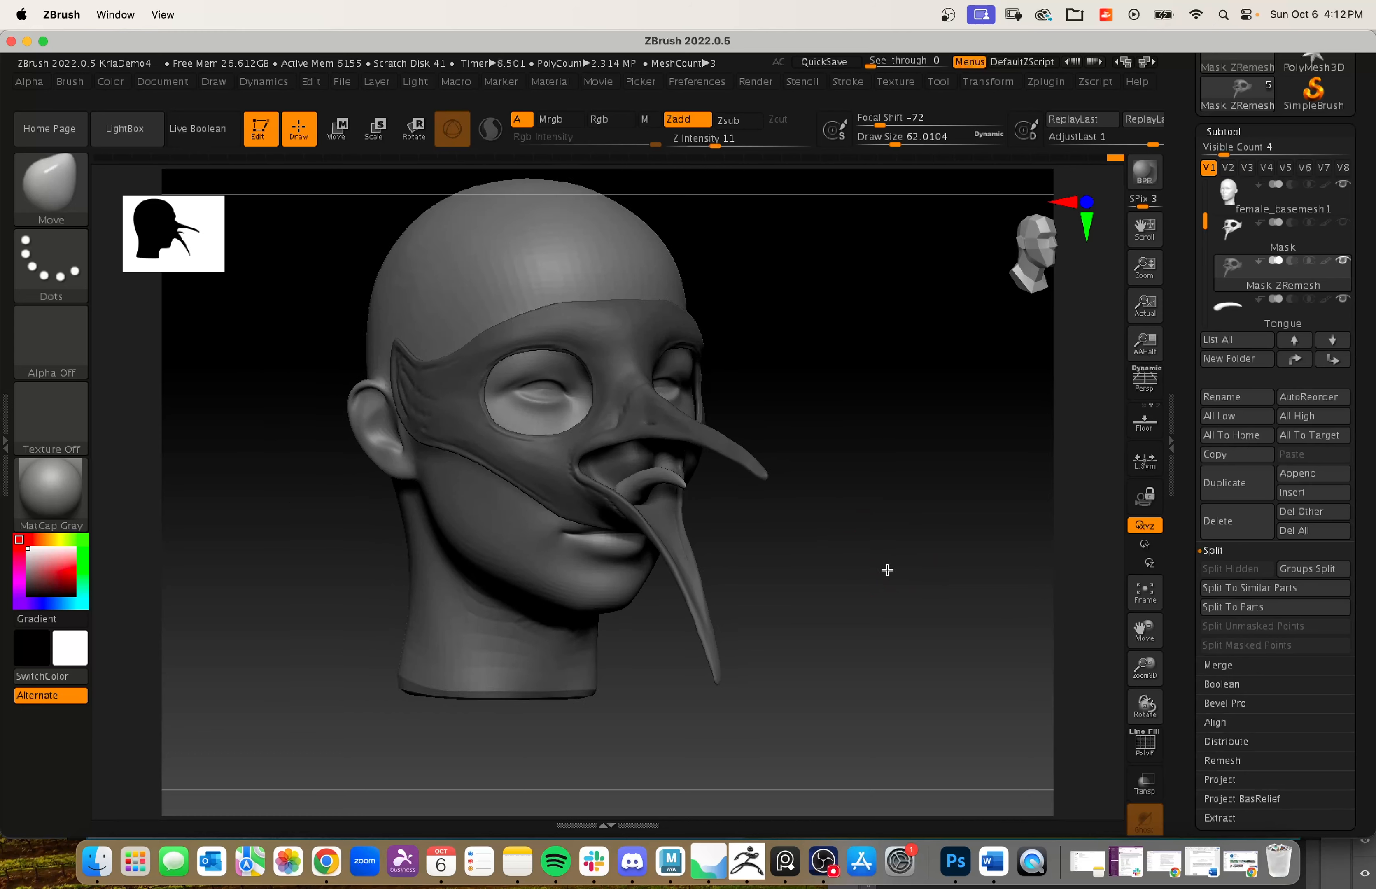
{"action": "left_click", "coordinate": [1144, 745]}
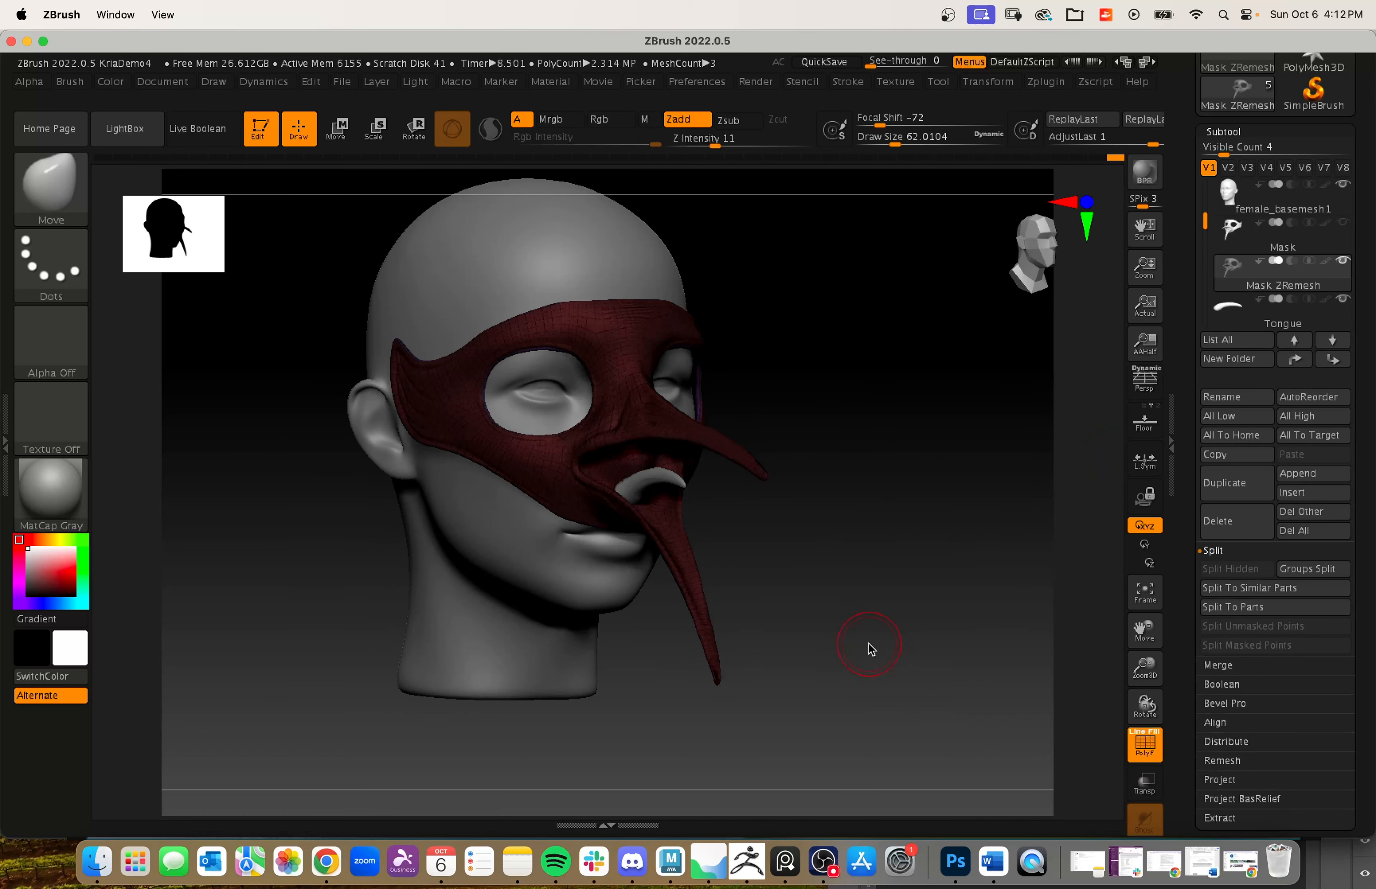
{"action": "left_click_drag", "start_coordinate": [869, 648], "coordinate": [879, 728]}
{"action": "left_click", "coordinate": [1343, 184]}
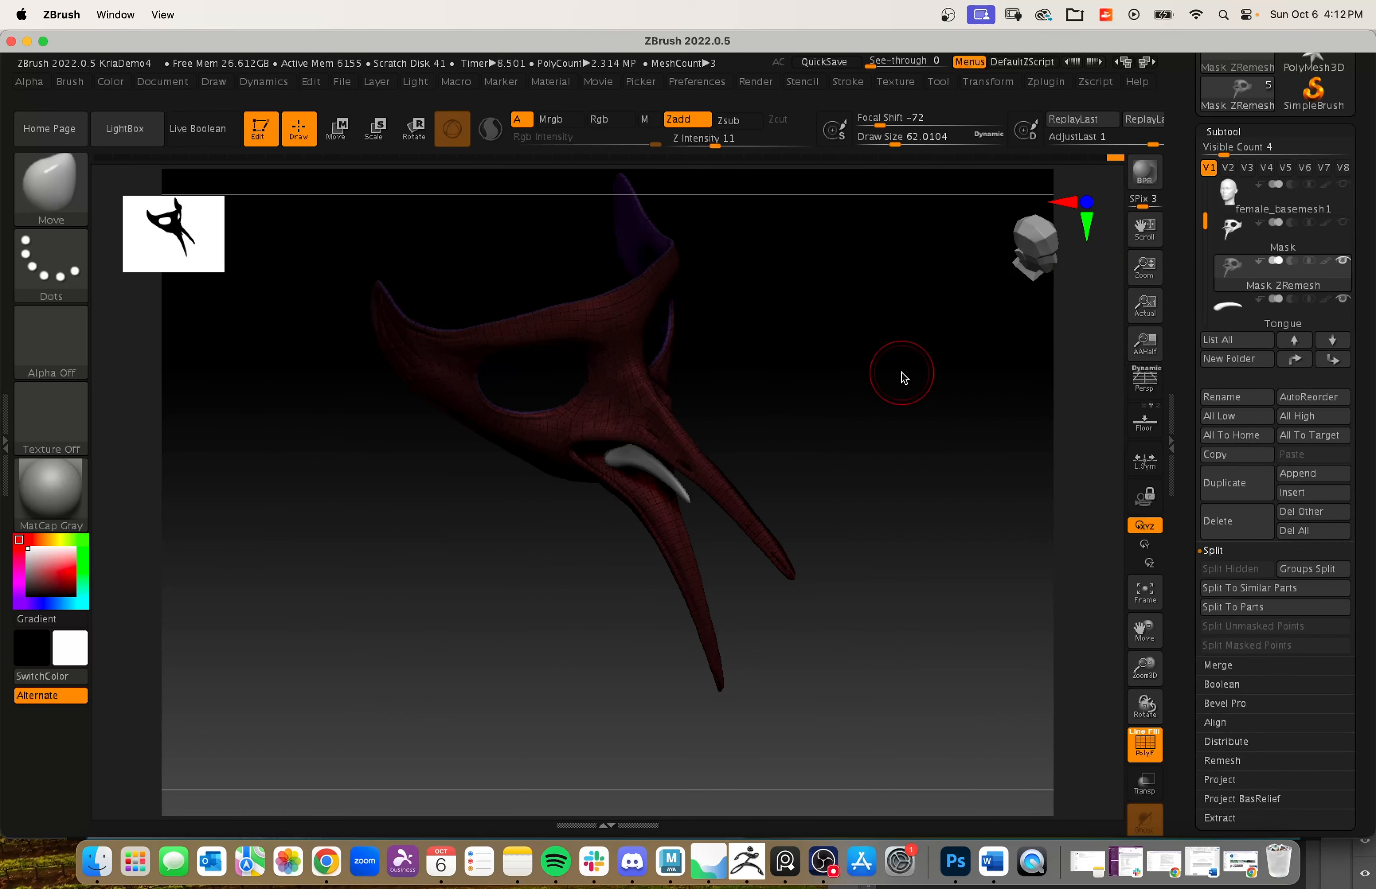
- Inspect the polygroups on the mask's outer and inner surfaces and the tongue's base from several angles
{"action": "left_click_drag", "start_coordinate": [899, 375], "coordinate": [878, 434]}
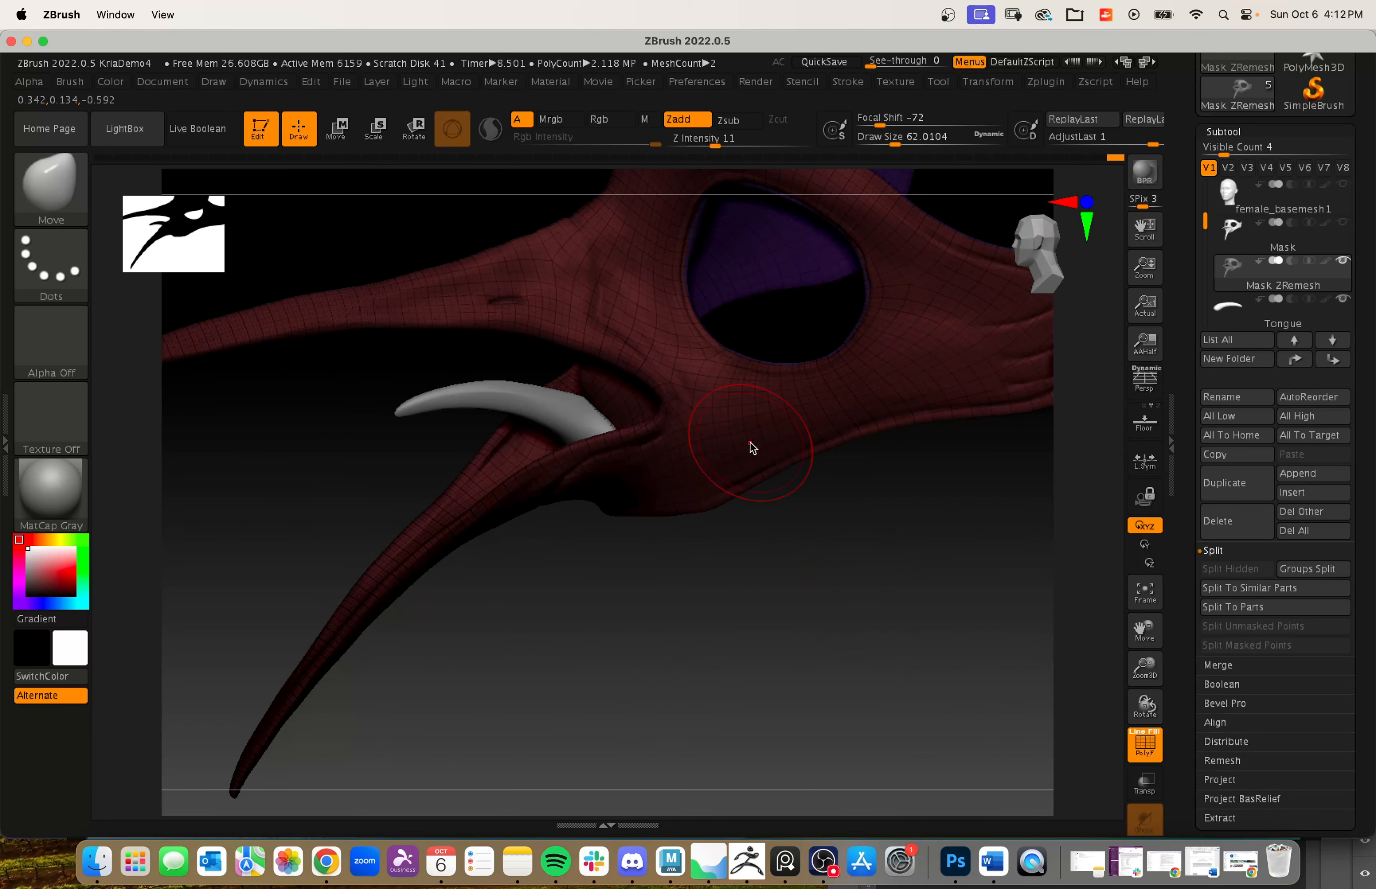
{"action": "left_click_drag", "start_coordinate": [752, 452], "coordinate": [687, 433]}
{"action": "left_click_drag", "start_coordinate": [822, 602], "coordinate": [826, 520]}
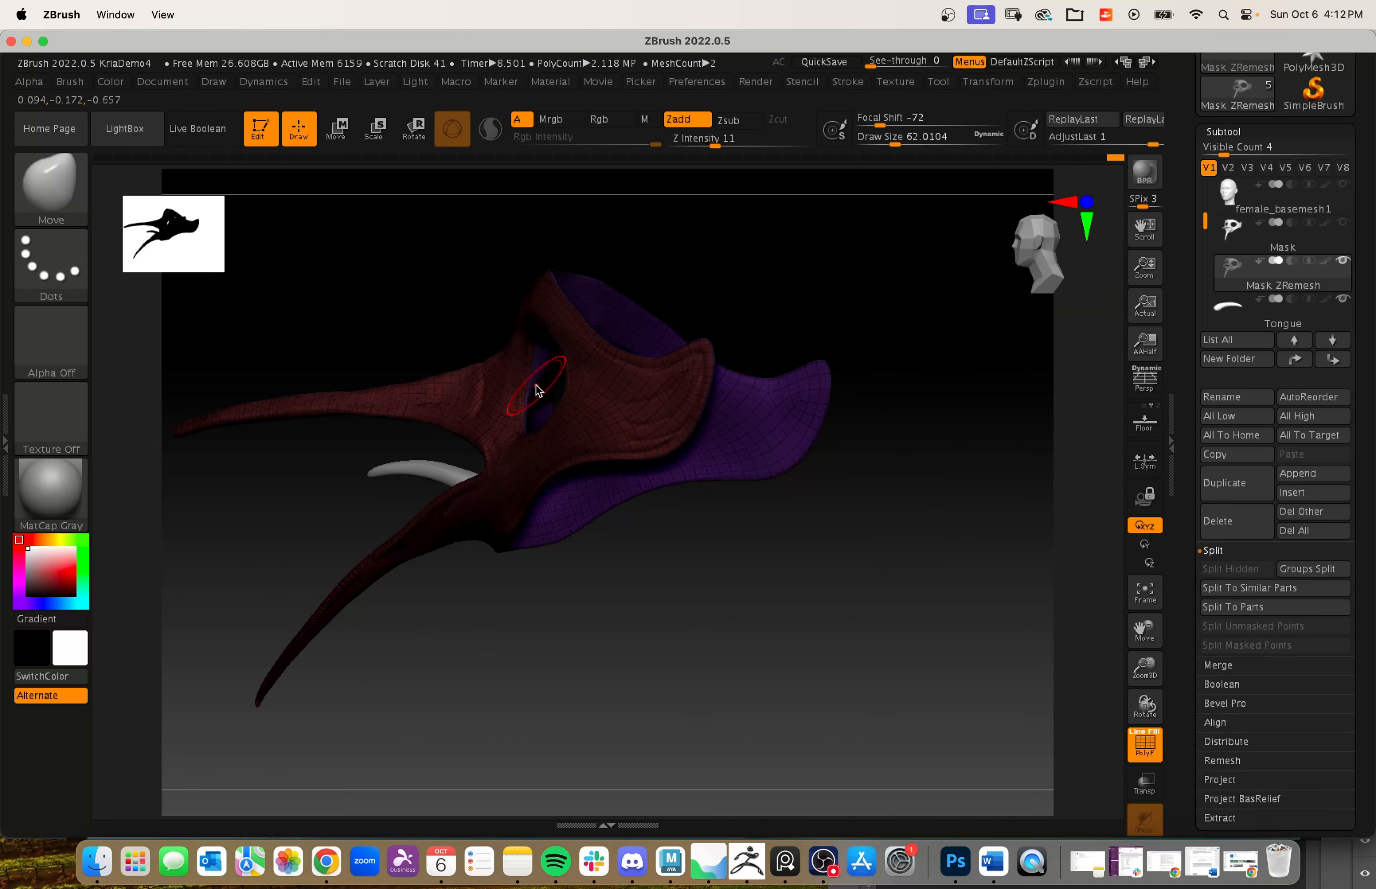
{"action": "left_click_drag", "start_coordinate": [746, 550], "coordinate": [665, 588]}
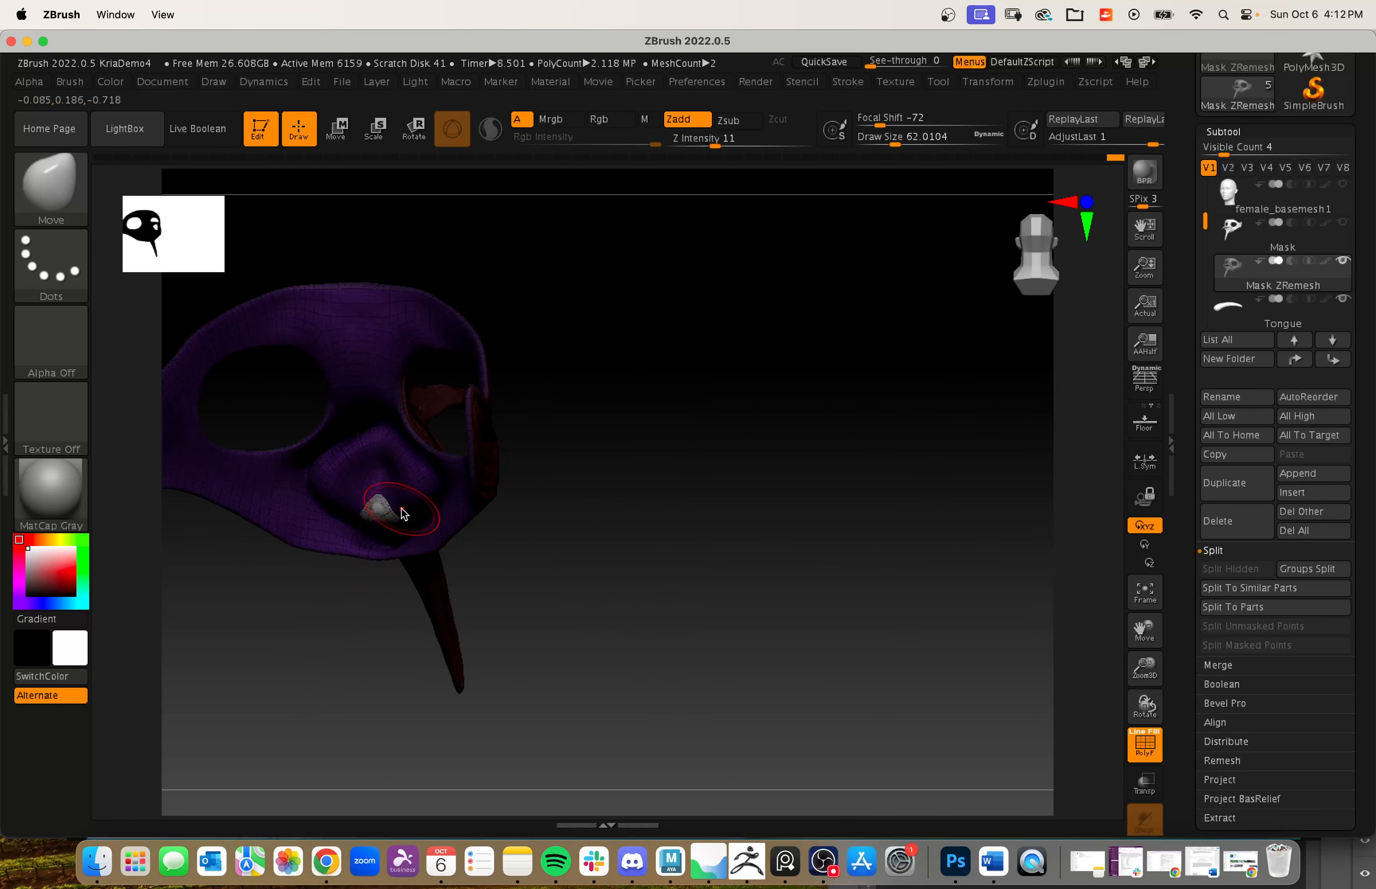
{"action": "left_click_drag", "start_coordinate": [403, 514], "coordinate": [601, 553]}
{"action": "left_click_drag", "start_coordinate": [492, 475], "coordinate": [602, 499]}
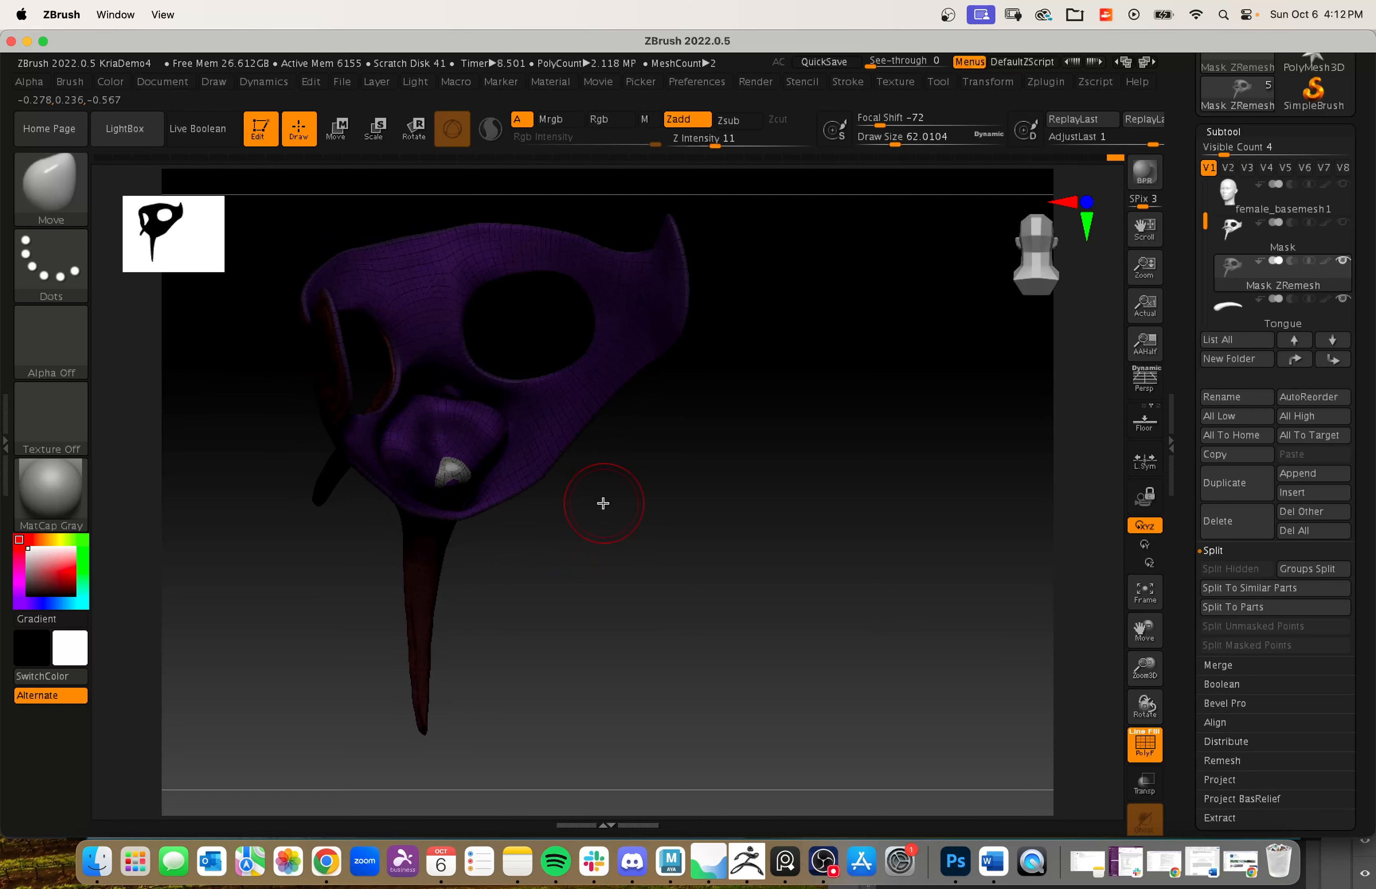
{"action": "left_click_drag", "start_coordinate": [541, 464], "coordinate": [842, 653]}
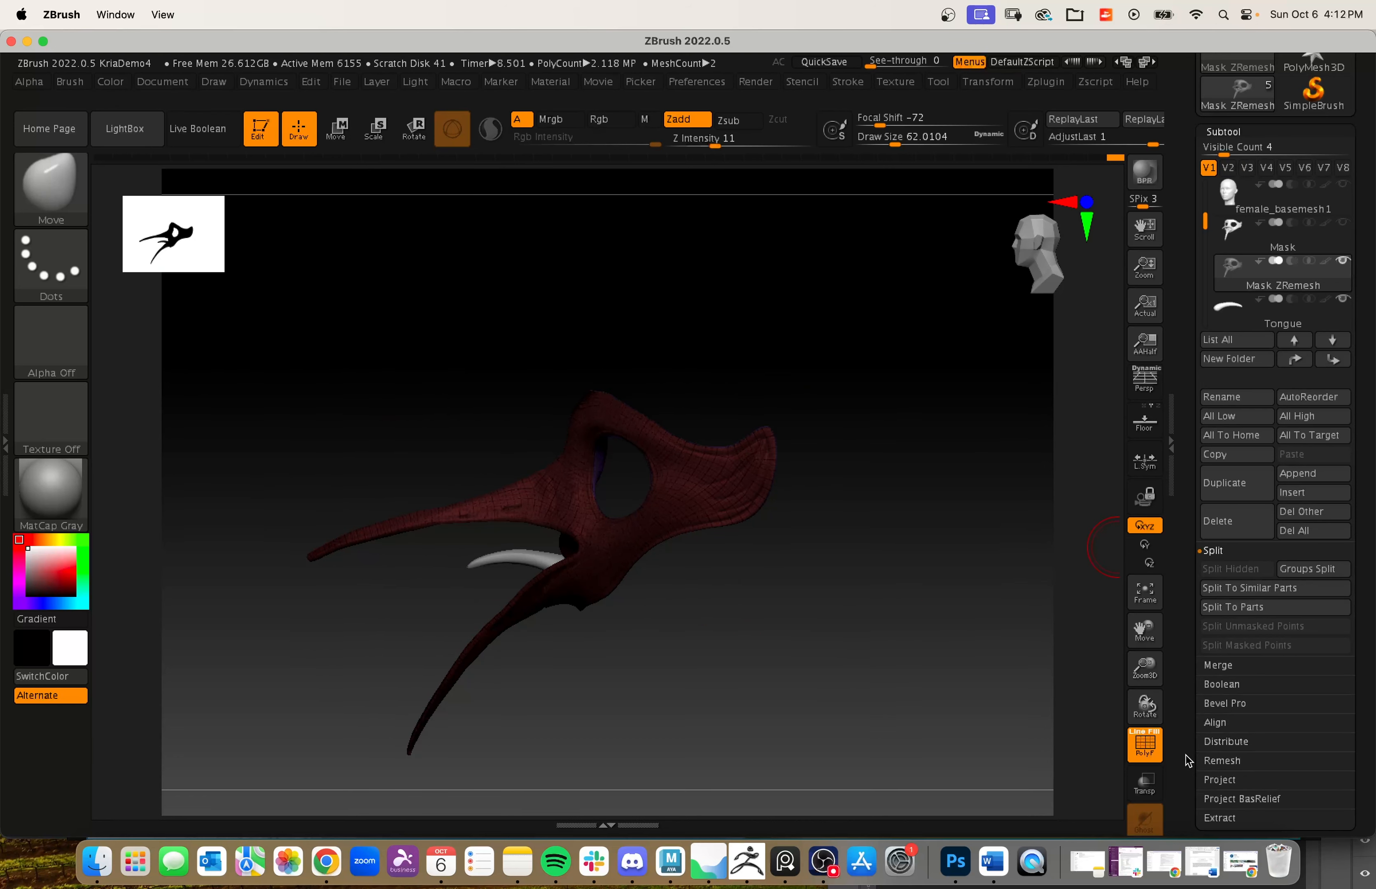
- Clear the masking on the Mask ZRemesh subtool and combine its outer and inner surfaces into one polygroup with GroupVisible
{"action": "scroll", "coordinate": [1187, 762], "scroll_direction": "down", "scroll_amount": 10}
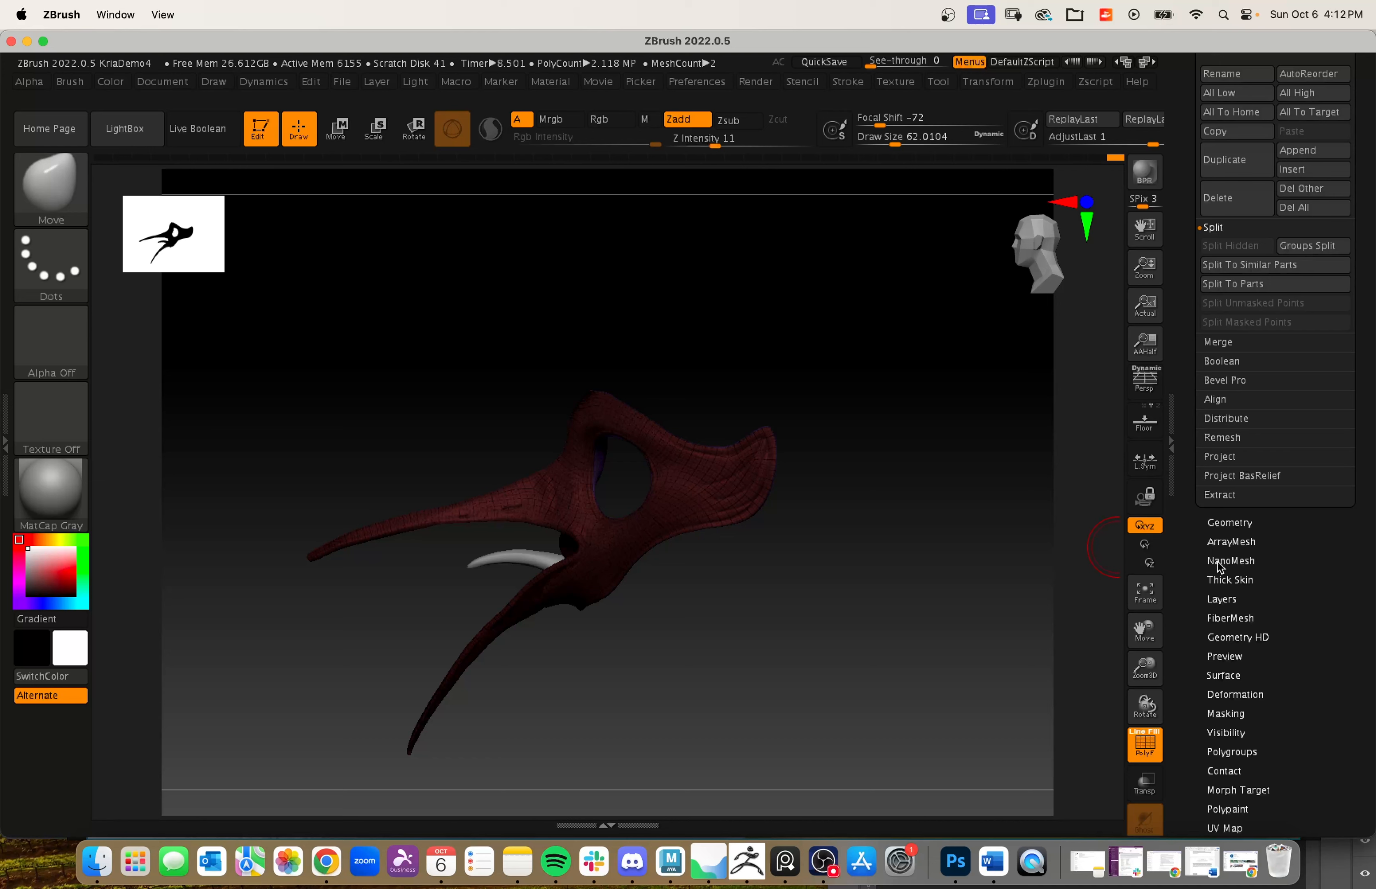
{"action": "scroll", "coordinate": [1218, 561], "scroll_direction": "down", "scroll_amount": 8}
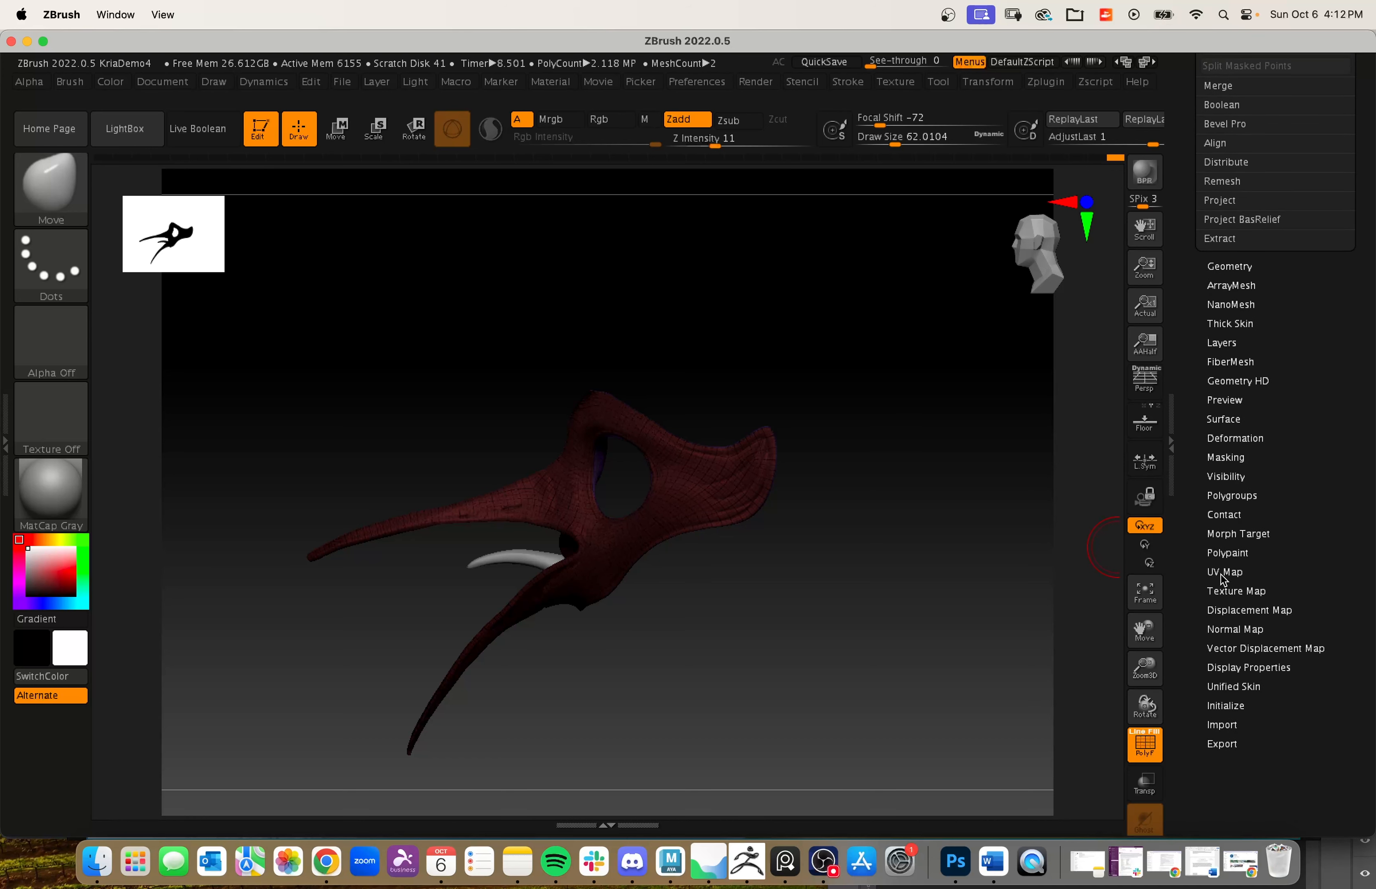
{"action": "left_click", "coordinate": [1243, 496]}
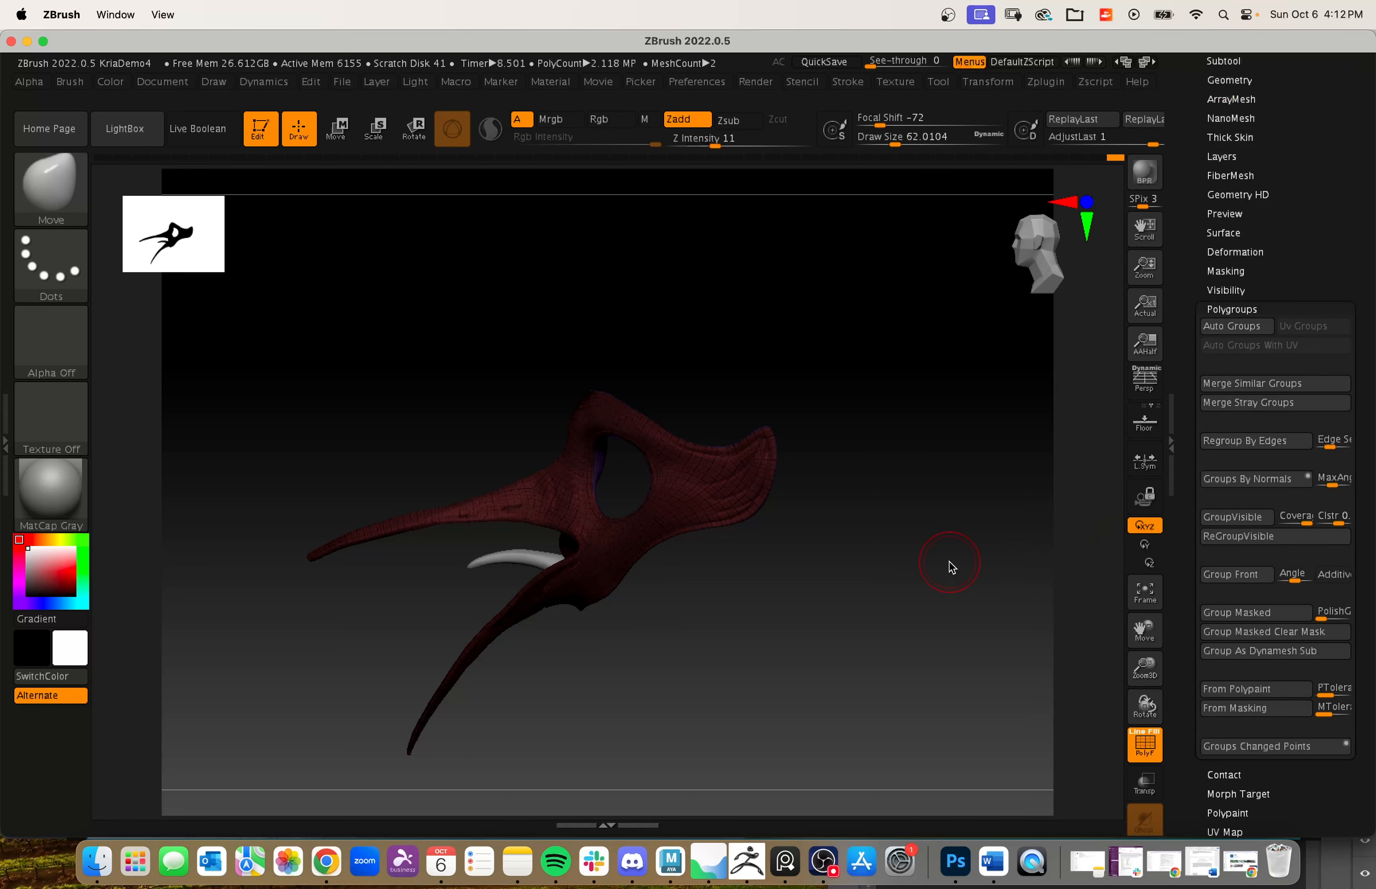
{"action": "mouse_move", "coordinate": [924, 568]}
{"action": "left_mouse_down", "text": "ctrl"}
{"action": "mouse_move", "coordinate": [922, 593]}
{"action": "mouse_move", "coordinate": [948, 618]}
{"action": "left_mouse_up", "text": "ctrl"}
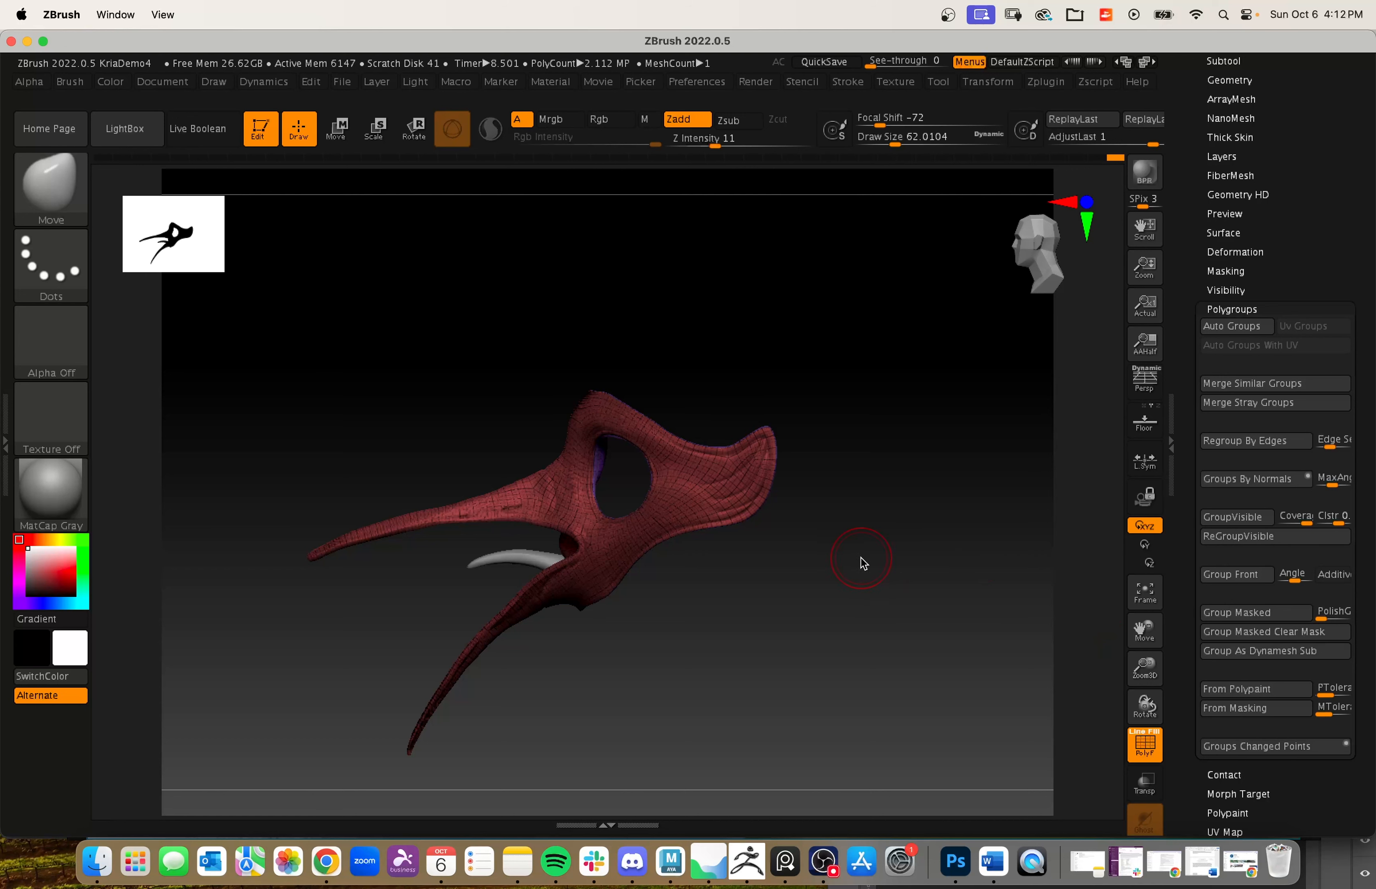
{"action": "left_click_drag", "start_coordinate": [861, 563], "coordinate": [1086, 498]}
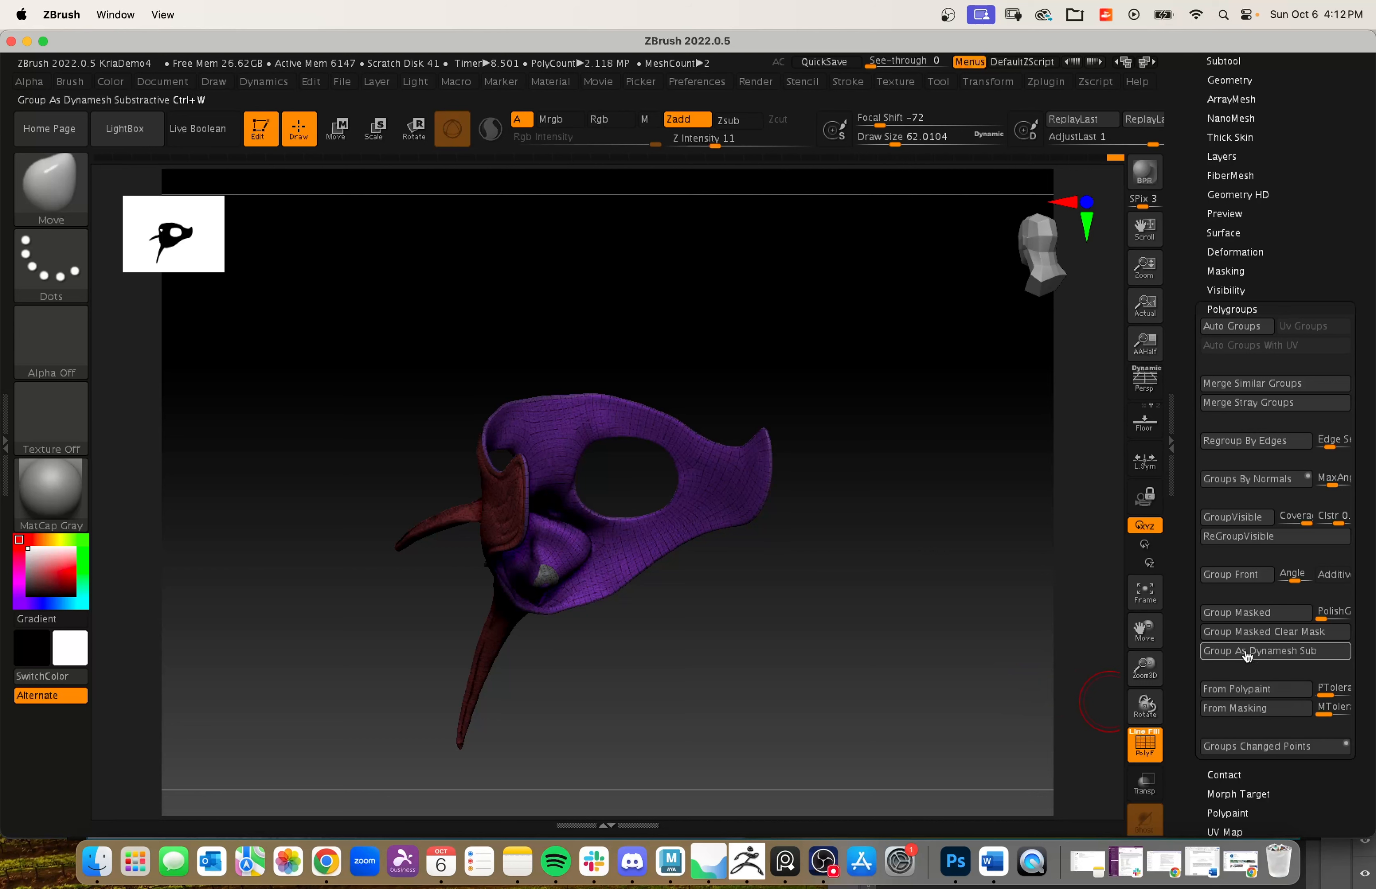
{"action": "left_click_drag", "start_coordinate": [273, 313], "coordinate": [906, 779], "text": "ctrl+shift"}
{"action": "left_click", "coordinate": [887, 612], "text": "ctrl"}
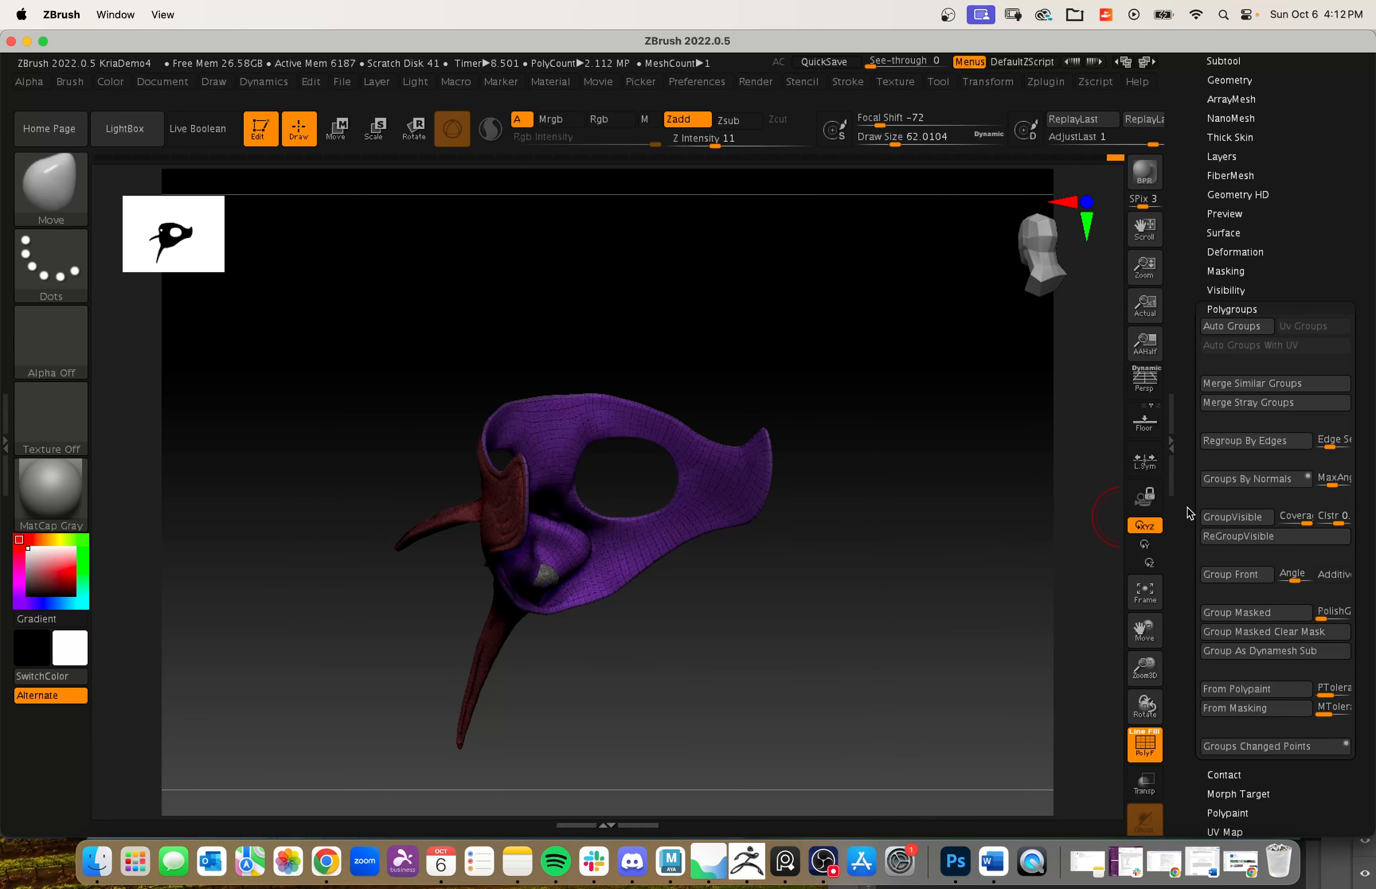
{"action": "left_click", "coordinate": [1234, 516]}
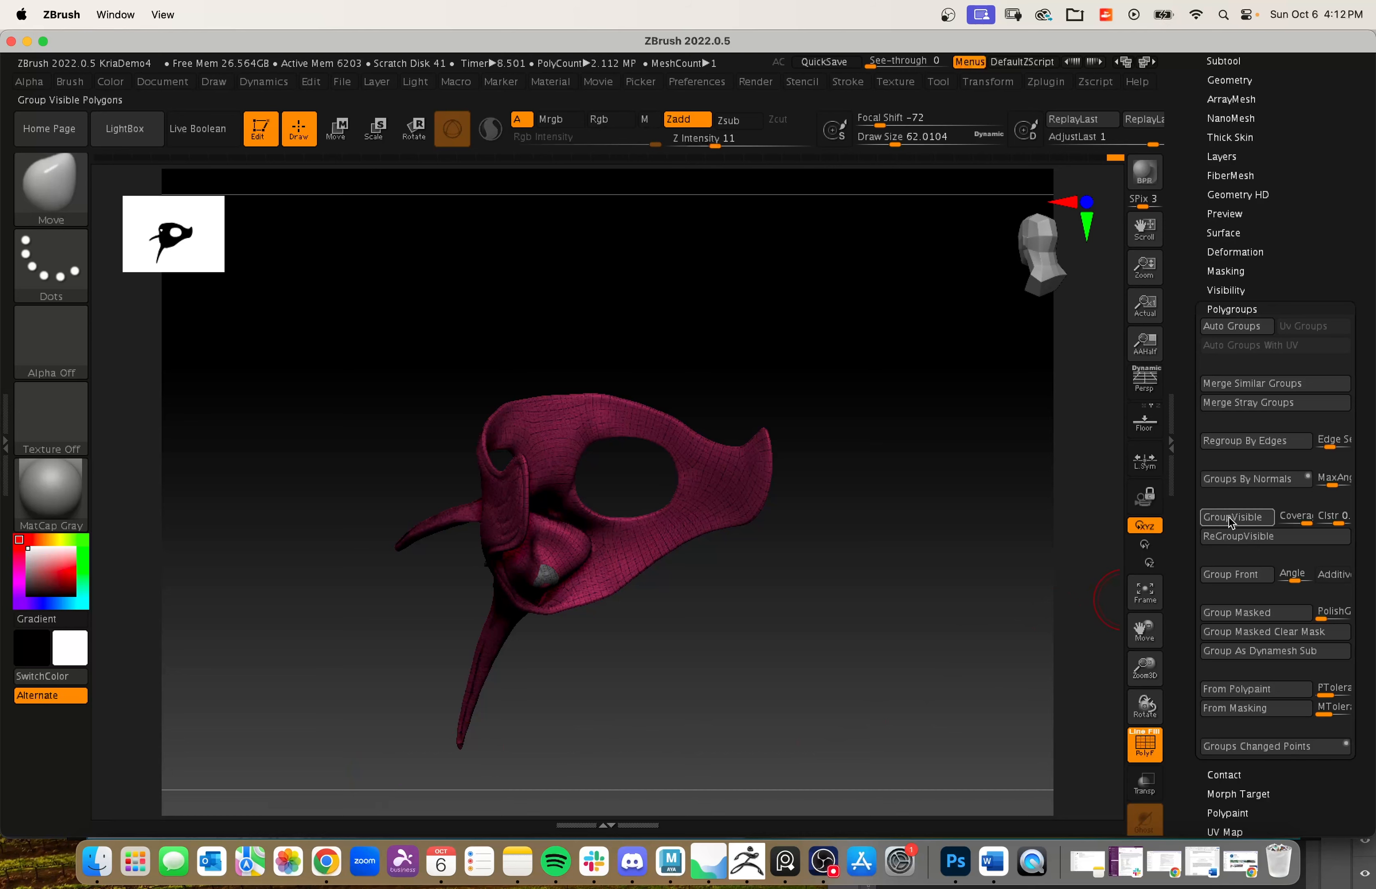
- Inspect the mask's unified polygroup and the tongue's placement from the sides, behind and the front
{"action": "left_click_drag", "start_coordinate": [895, 644], "coordinate": [736, 684]}
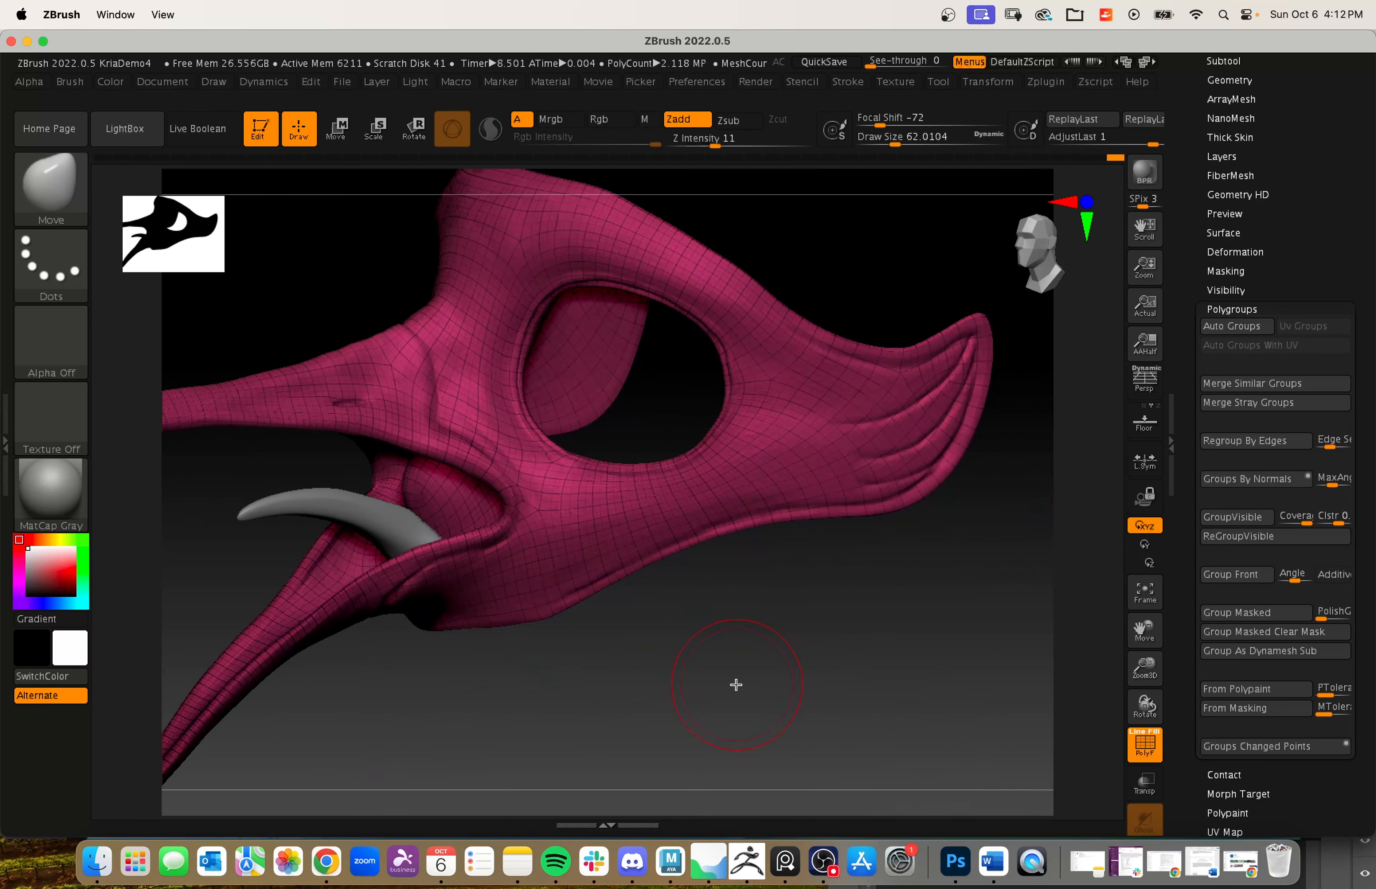
{"action": "left_click_drag", "start_coordinate": [836, 689], "coordinate": [755, 679], "text": "alt"}
{"action": "left_click_drag", "start_coordinate": [549, 665], "coordinate": [672, 657]}
{"action": "left_click_drag", "start_coordinate": [601, 624], "coordinate": [669, 664], "text": "alt"}
{"action": "left_click_drag", "start_coordinate": [580, 656], "coordinate": [809, 658]}
{"action": "left_click_drag", "start_coordinate": [702, 639], "coordinate": [865, 661]}
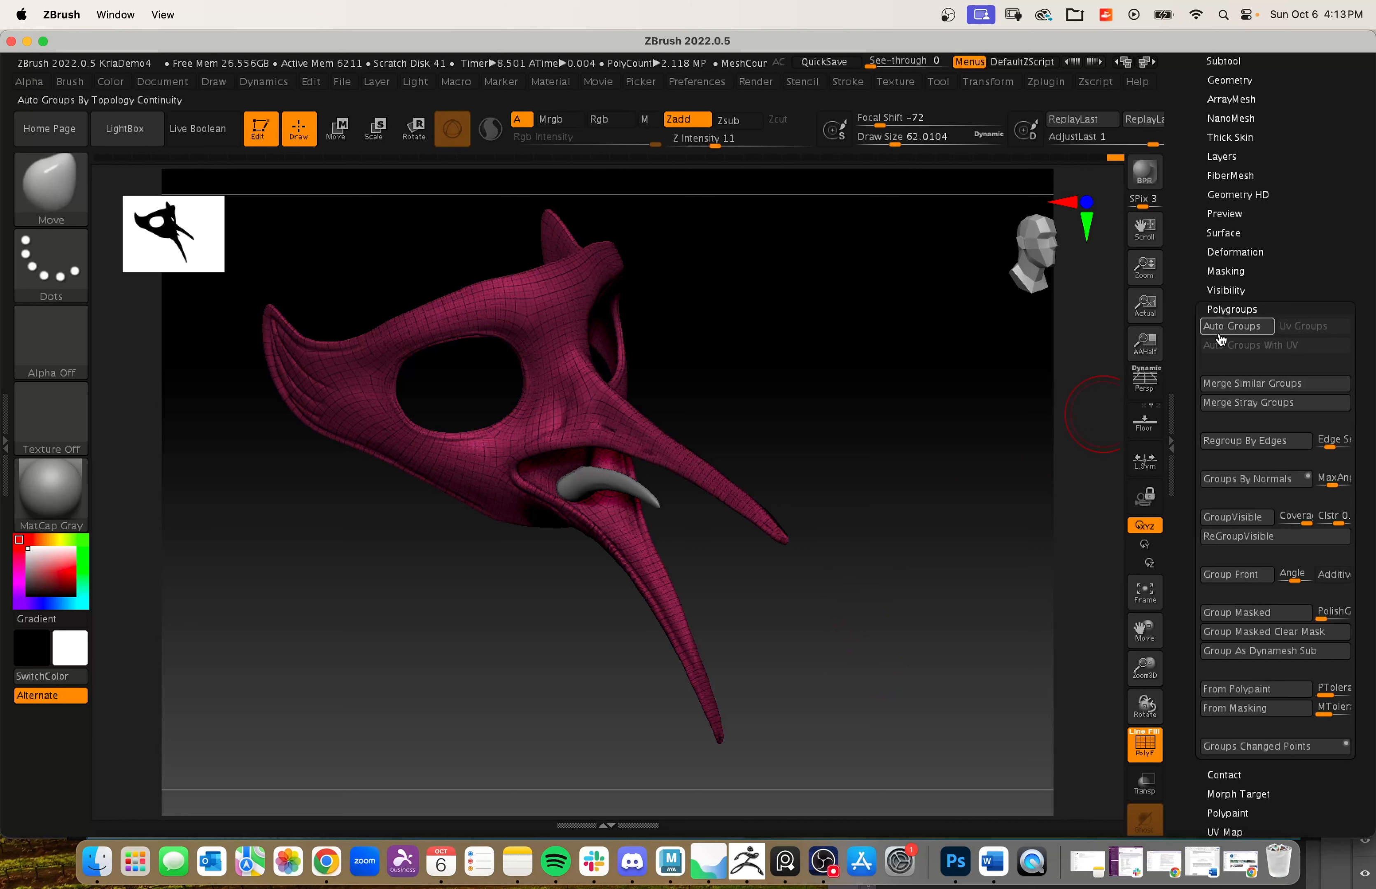
{"action": "left_click", "coordinate": [1227, 310]}
{"action": "left_click_drag", "start_coordinate": [996, 416], "coordinate": [898, 503], "text": "alt"}
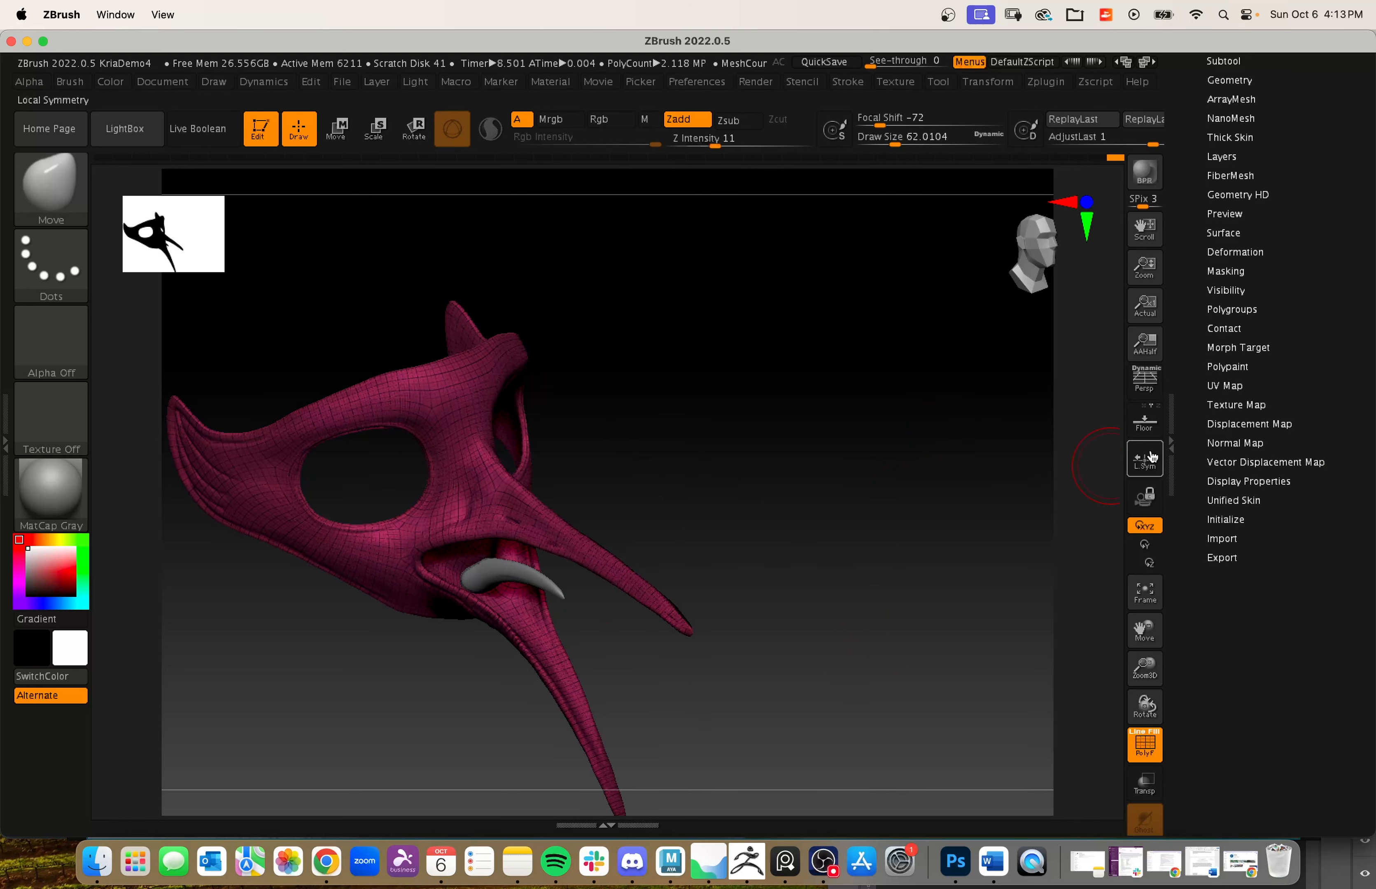
{"action": "left_click_drag", "start_coordinate": [1066, 501], "coordinate": [1010, 516], "text": "shift"}
{"action": "left_click_drag", "start_coordinate": [842, 543], "coordinate": [850, 430], "text": "alt"}
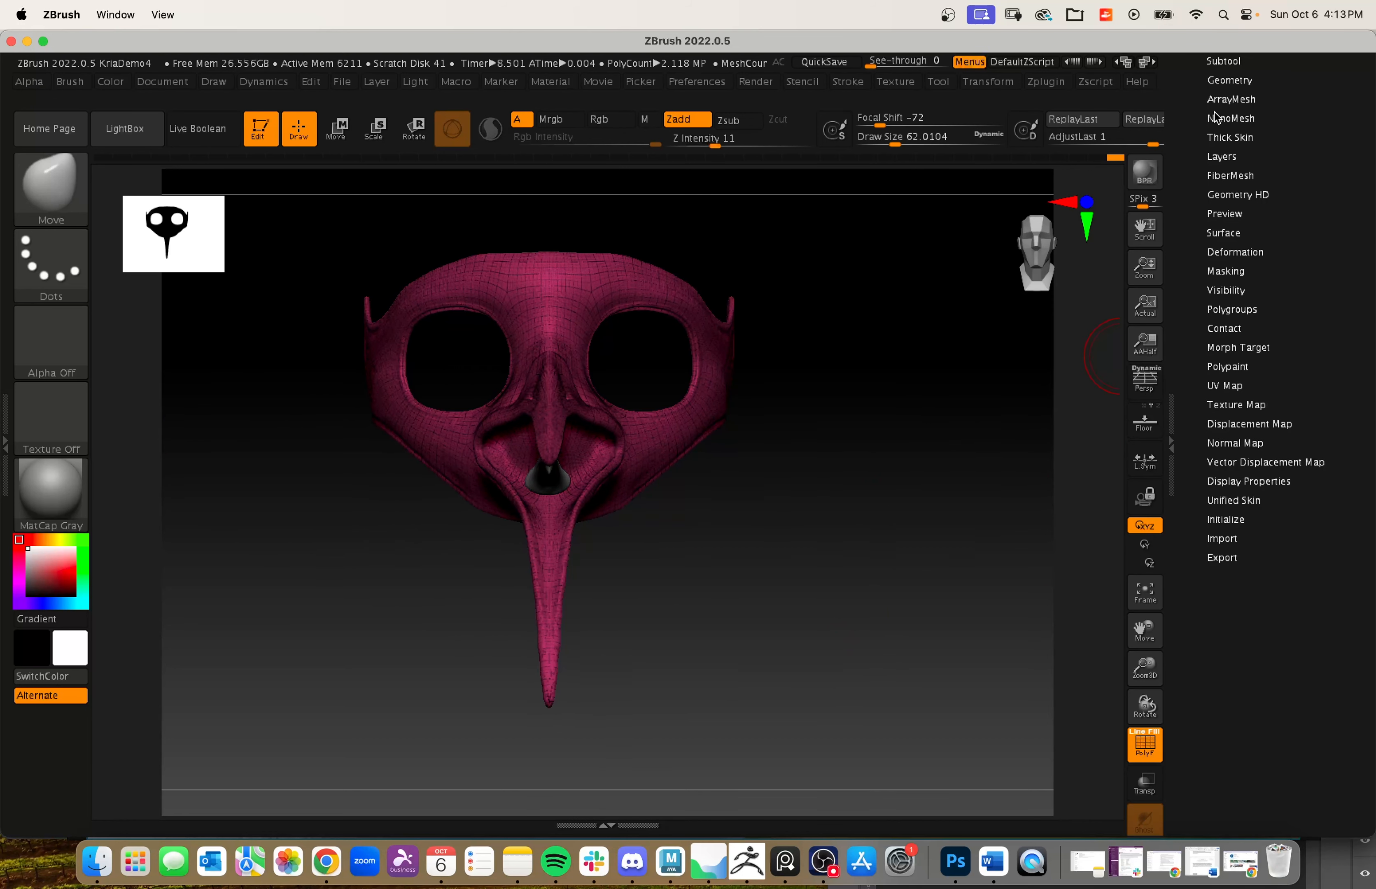
- Lower the Mask ZRemesh subtool to subdivision level 1
{"action": "left_click", "coordinate": [1223, 80]}
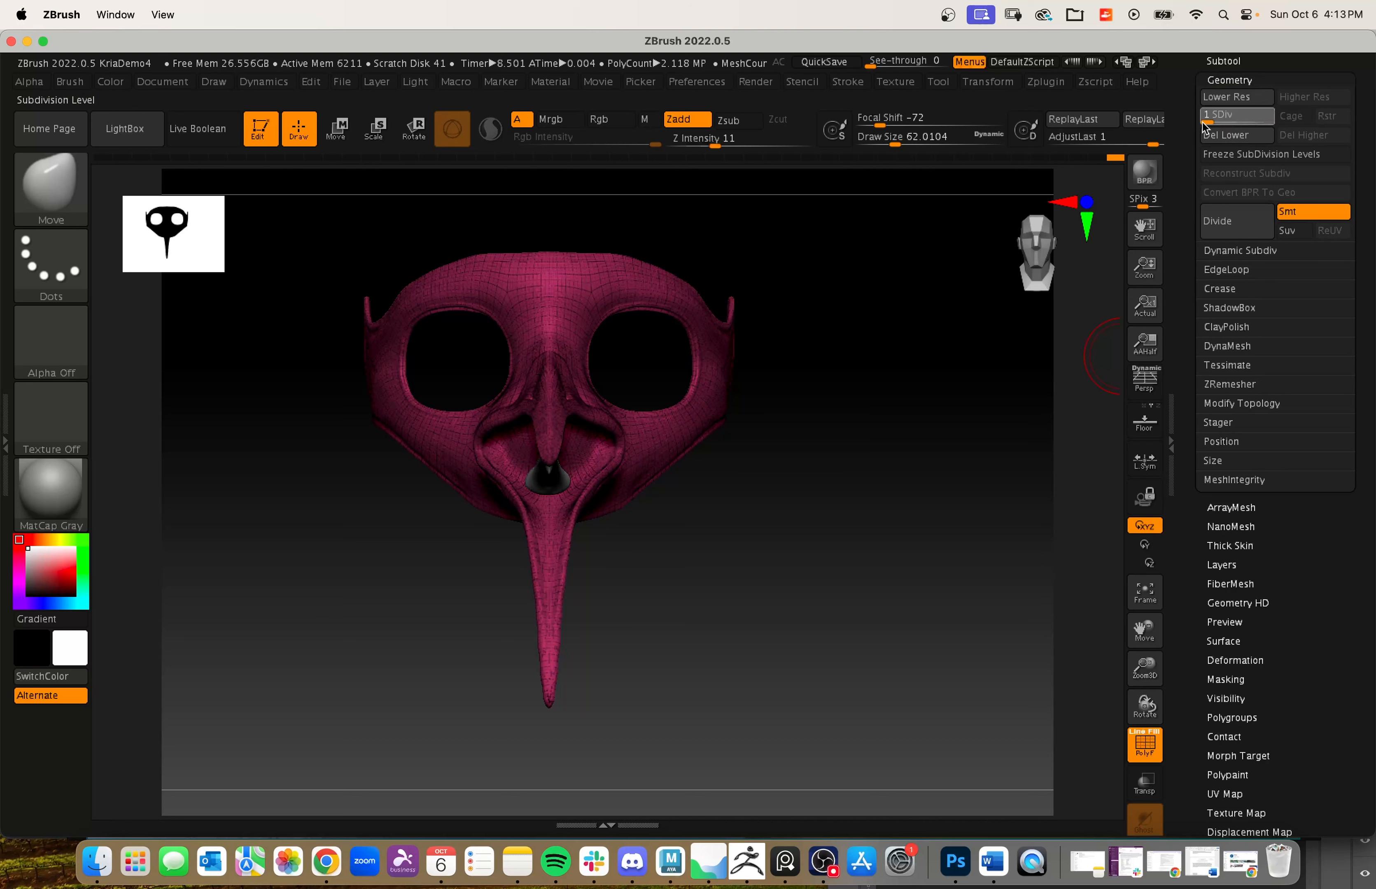
{"action": "left_click", "coordinate": [1208, 121]}
{"action": "left_click", "coordinate": [1228, 82]}
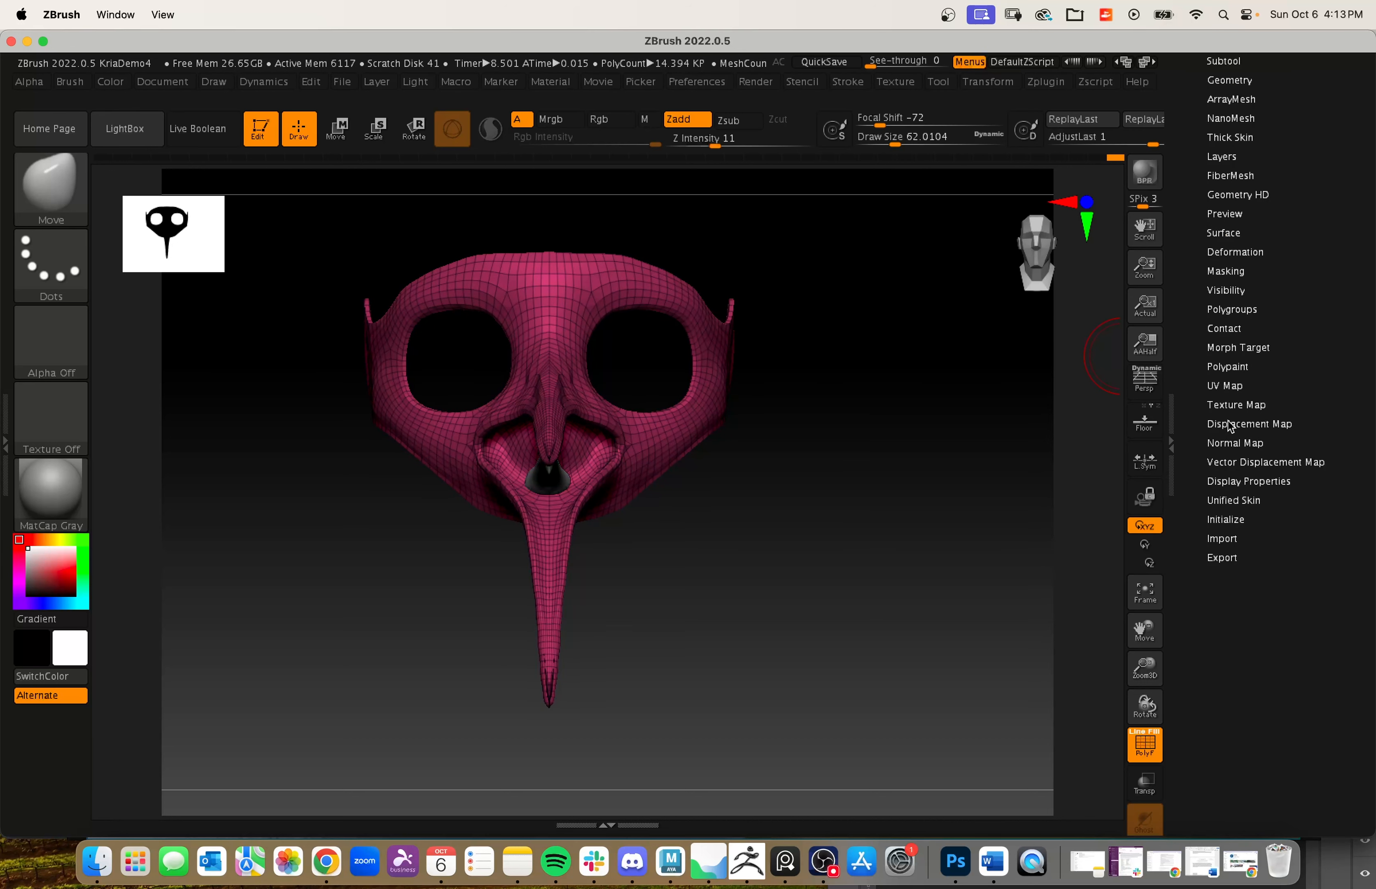
- Check the mask's UV Map settings and examine its low-resolution topology inside, outside and around the open beak
{"action": "left_click", "coordinate": [1233, 386]}
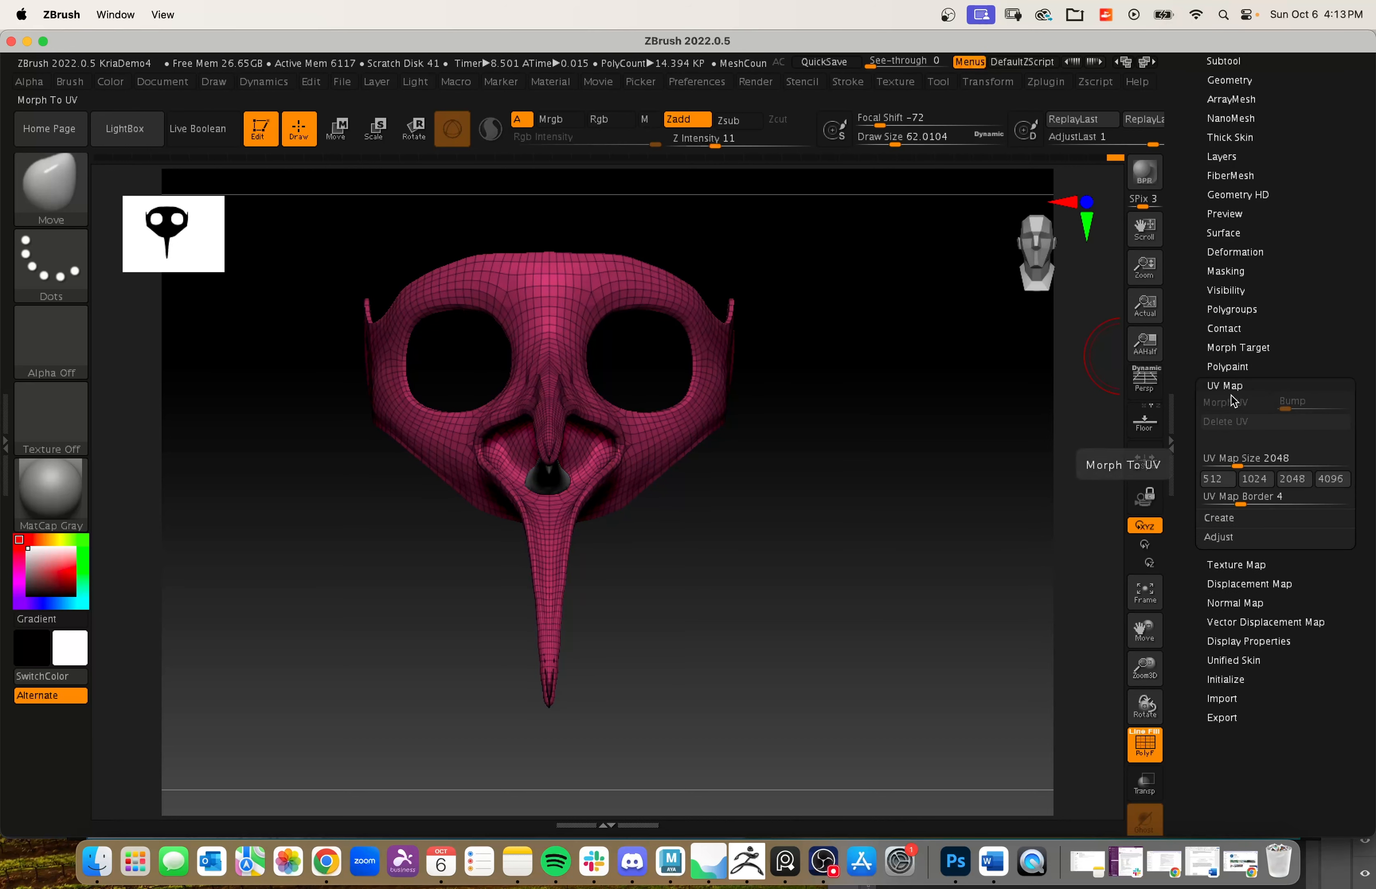
{"action": "left_click", "coordinate": [1233, 386]}
{"action": "left_click_drag", "start_coordinate": [1031, 409], "coordinate": [849, 597]}
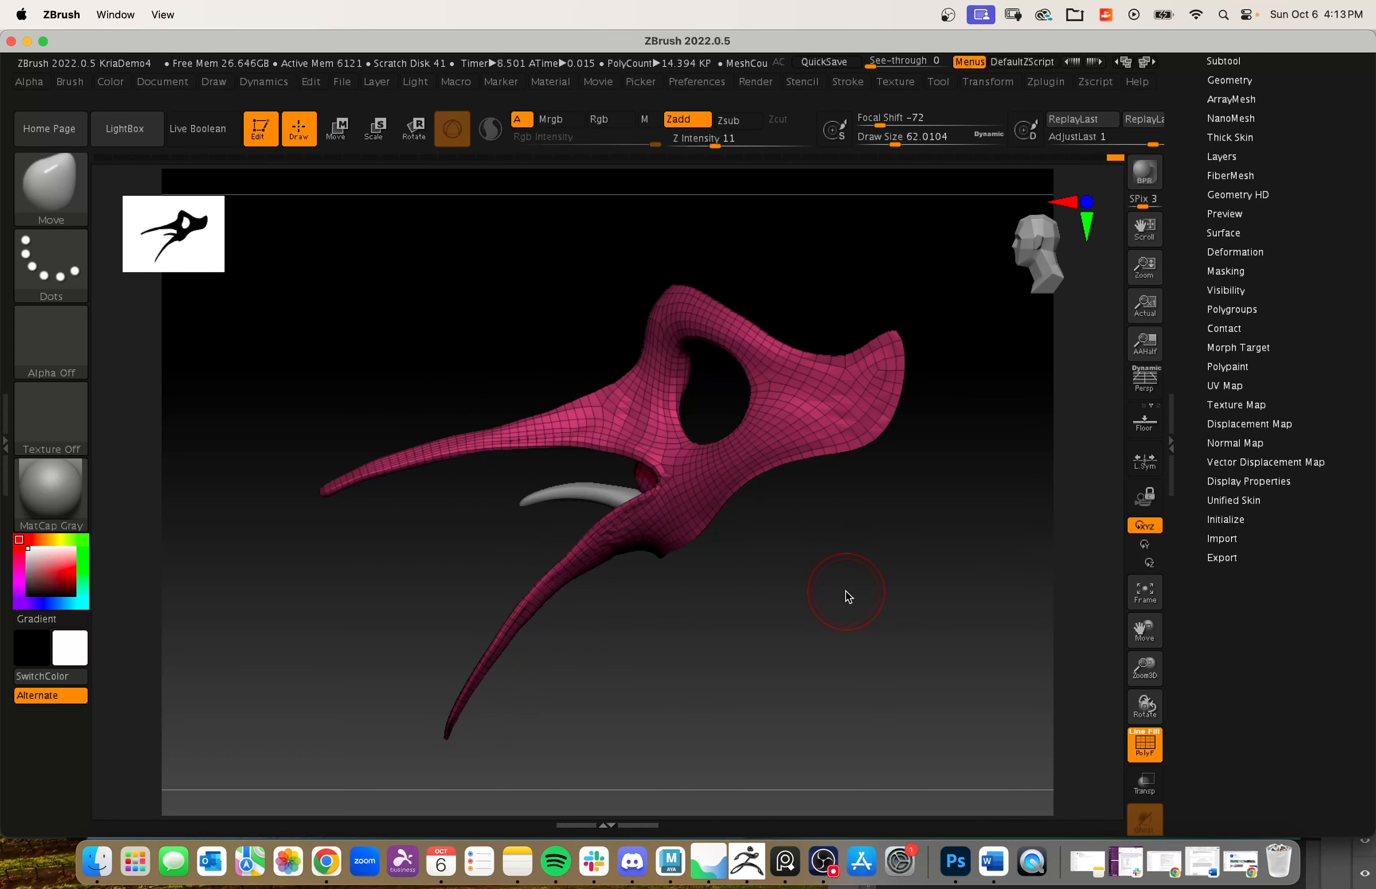
{"action": "left_click", "coordinate": [1230, 385]}
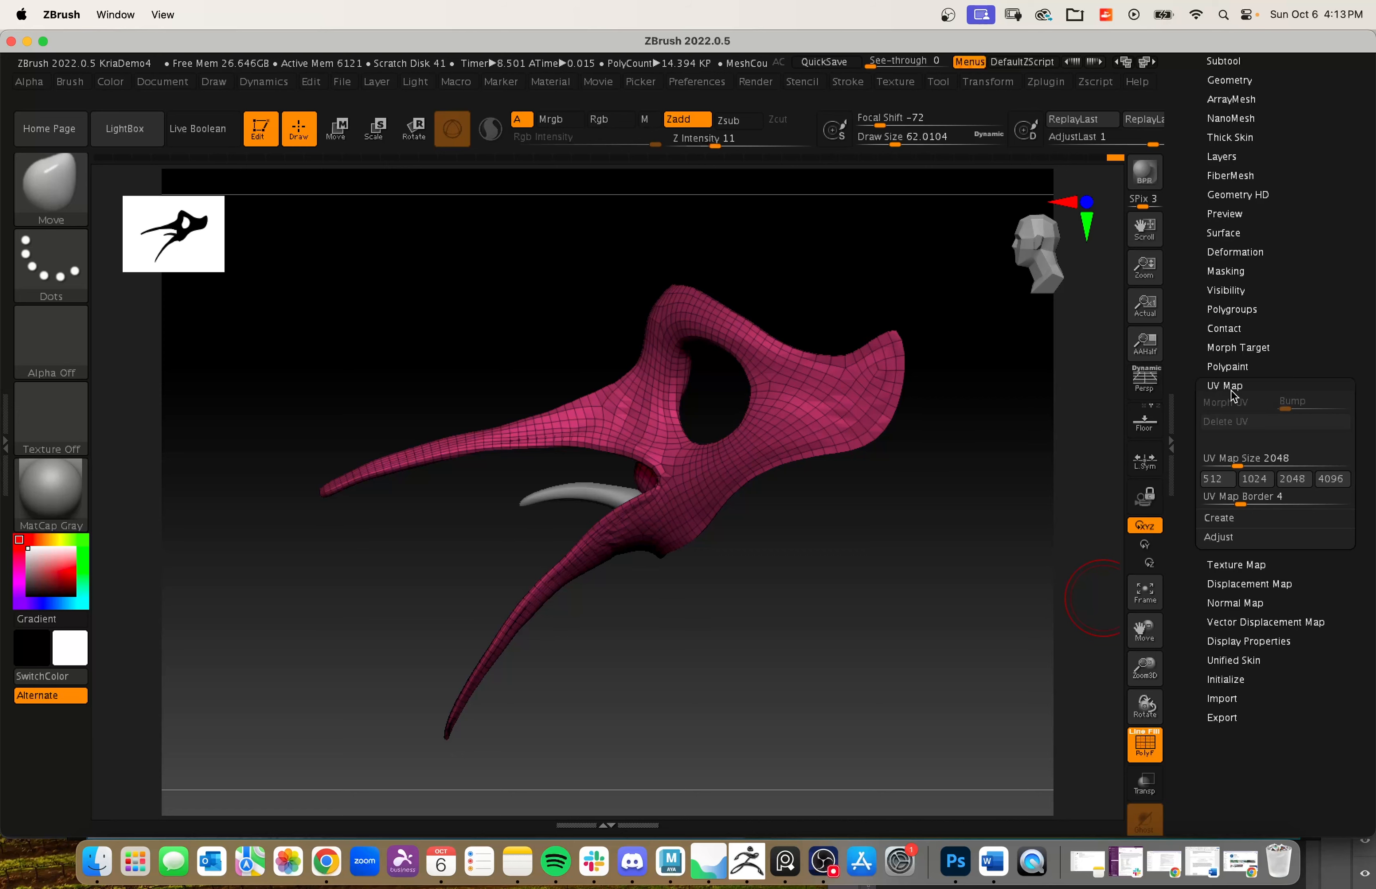
{"action": "left_click", "coordinate": [1233, 386]}
{"action": "left_click_drag", "start_coordinate": [885, 558], "coordinate": [509, 576]}
{"action": "left_click_drag", "start_coordinate": [719, 583], "coordinate": [843, 617]}
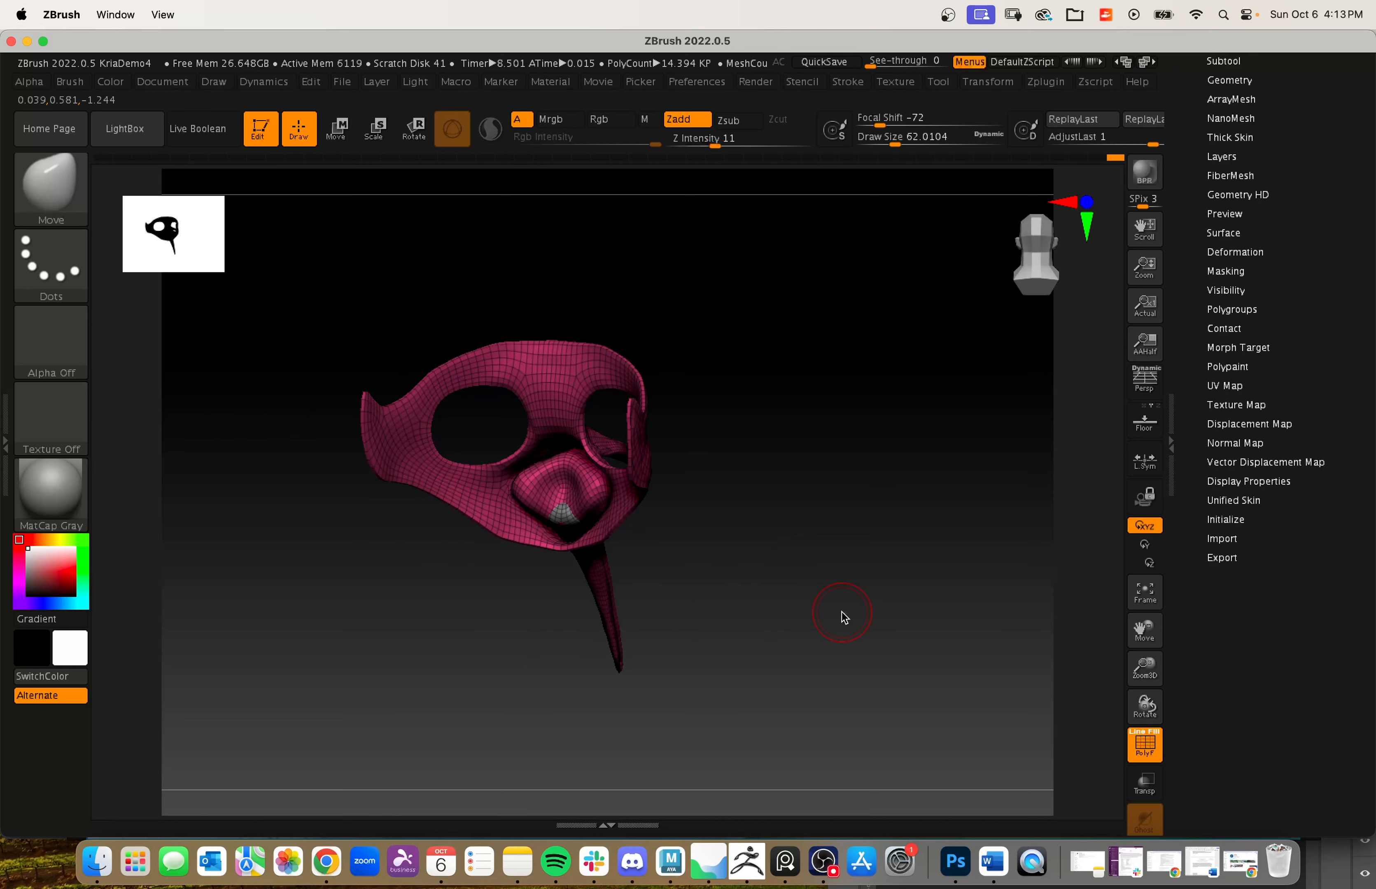
{"action": "mouse_move", "coordinate": [842, 612]}
{"action": "left_mouse_down", "text": "shift"}
{"action": "mouse_move", "coordinate": [855, 611]}
{"action": "mouse_move", "coordinate": [854, 515]}
{"action": "mouse_move", "coordinate": [845, 568]}
{"action": "mouse_move", "coordinate": [918, 499]}
{"action": "mouse_move", "coordinate": [805, 577]}
{"action": "mouse_move", "coordinate": [1092, 689]}
{"action": "left_mouse_up", "text": "shift"}
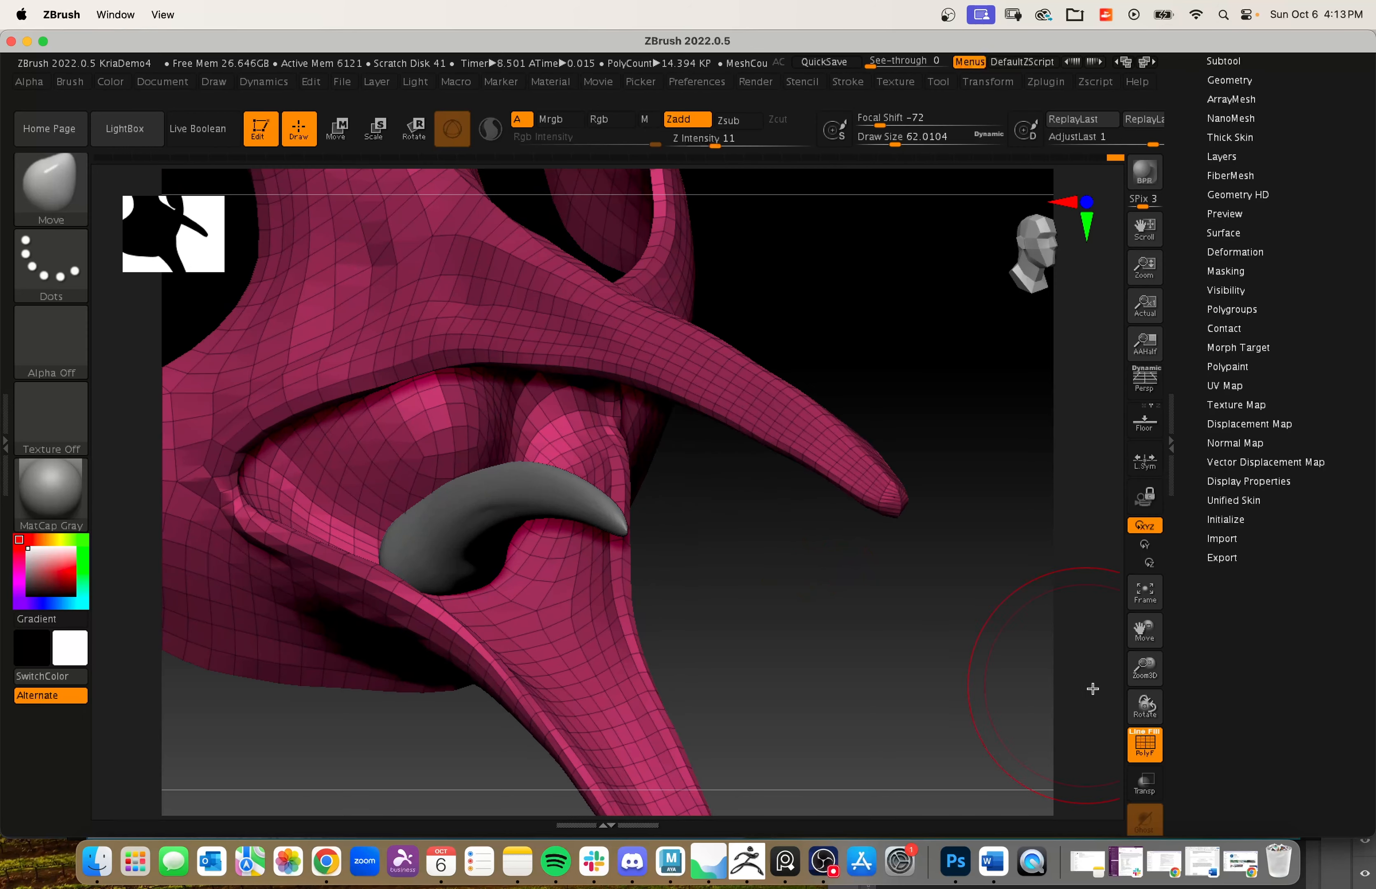
{"action": "left_click_drag", "start_coordinate": [972, 661], "coordinate": [584, 635], "text": "alt"}
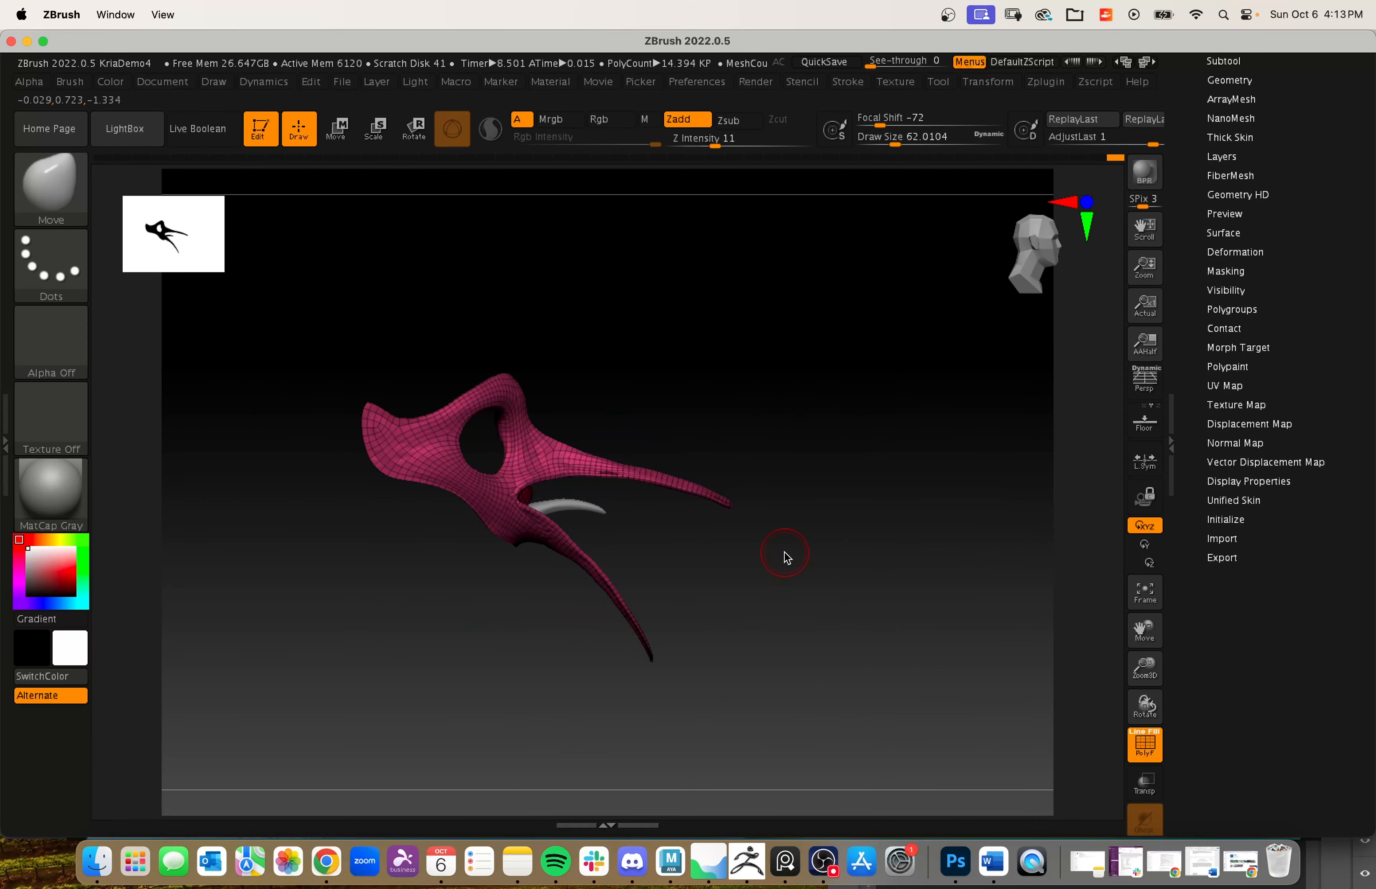
- Verify the mask's subdivision level and unwrap the Mask ZRemesh subtool with UV Master, using Symmetry
{"action": "scroll", "coordinate": [1201, 335], "scroll_direction": "up", "scroll_amount": 5}
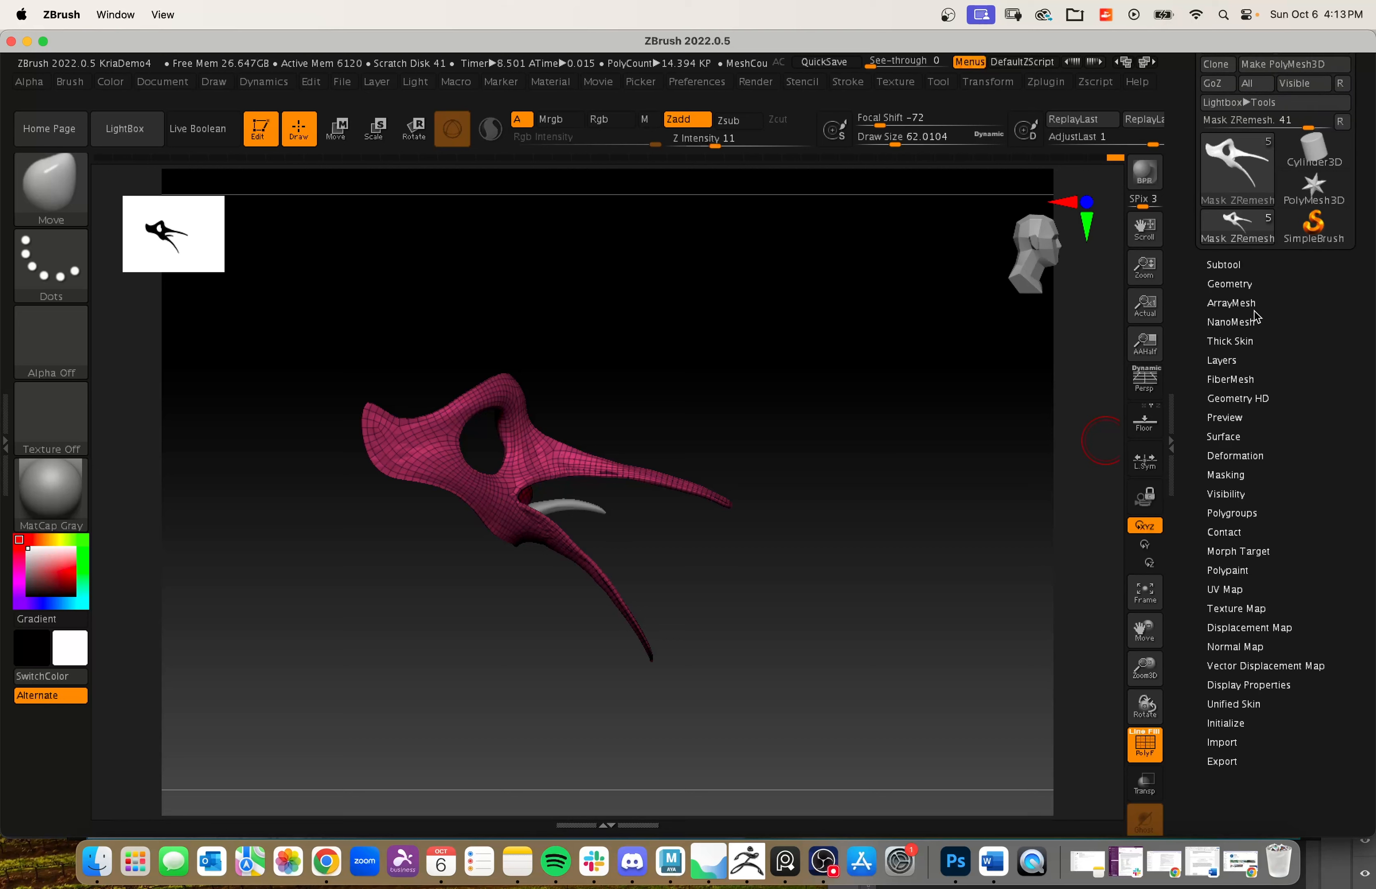
{"action": "left_click", "coordinate": [1244, 285]}
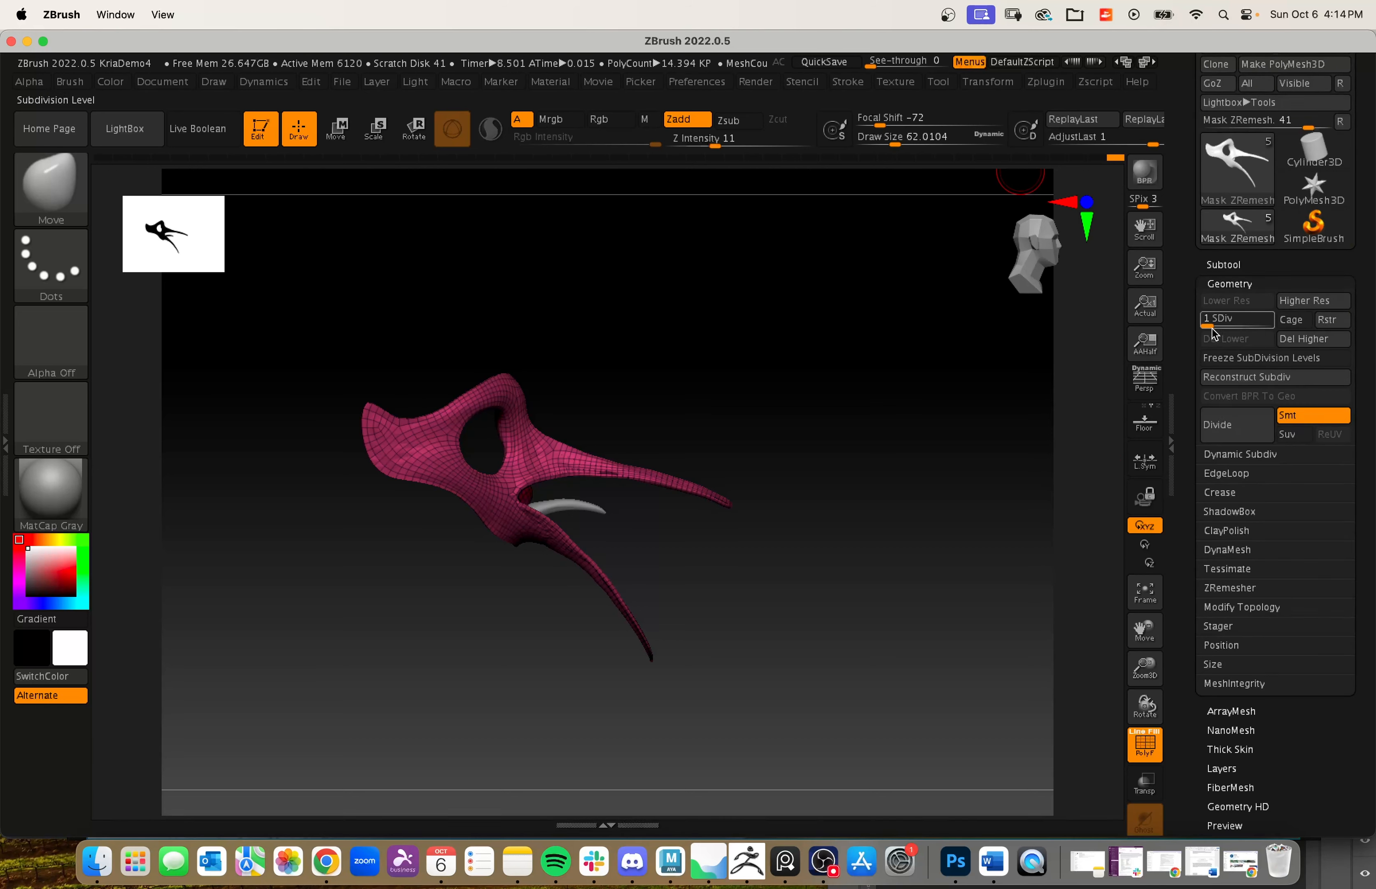
{"action": "left_click", "coordinate": [1046, 82]}
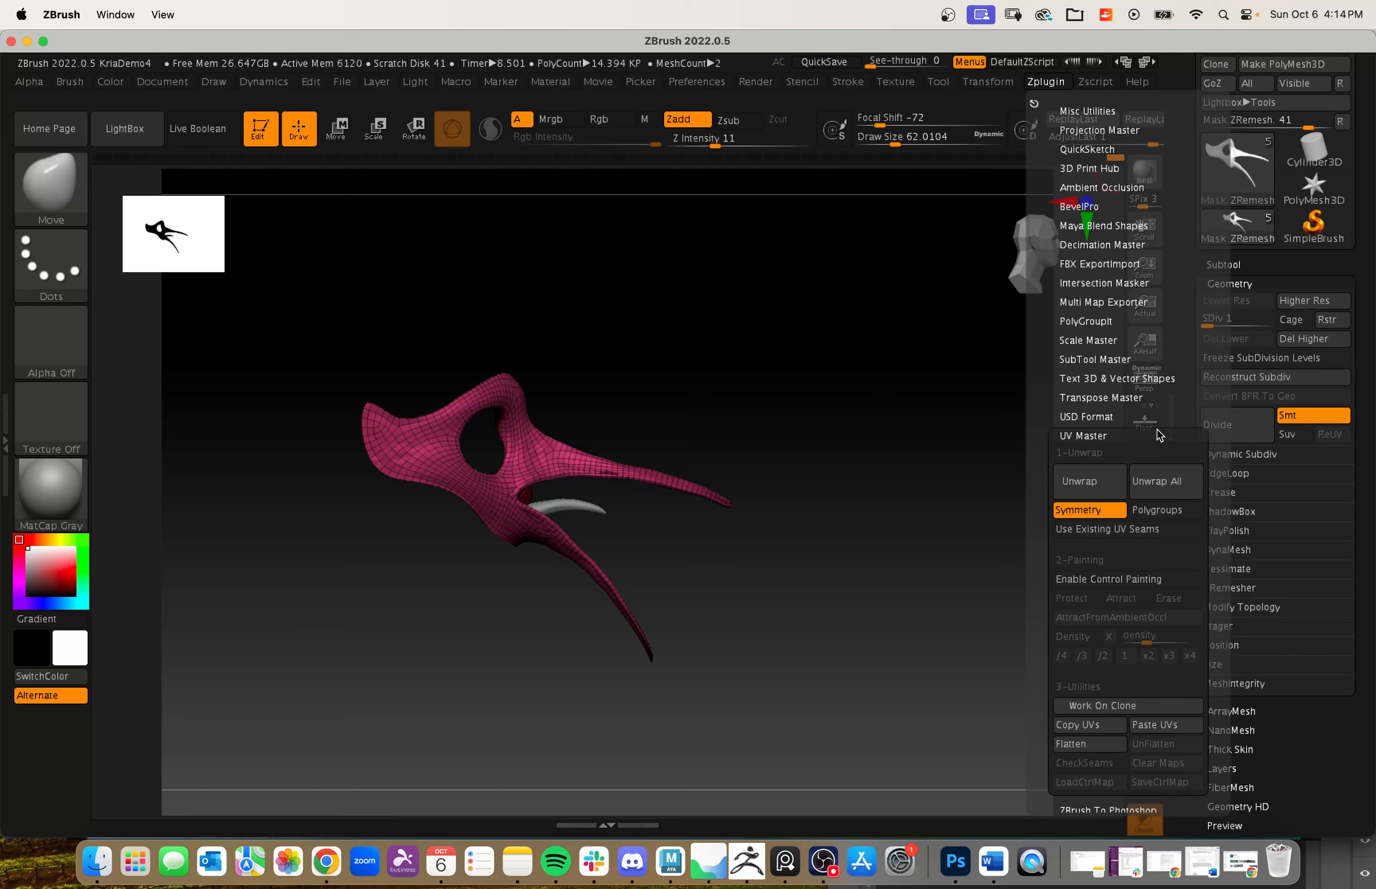
{"action": "left_click", "coordinate": [1090, 481]}
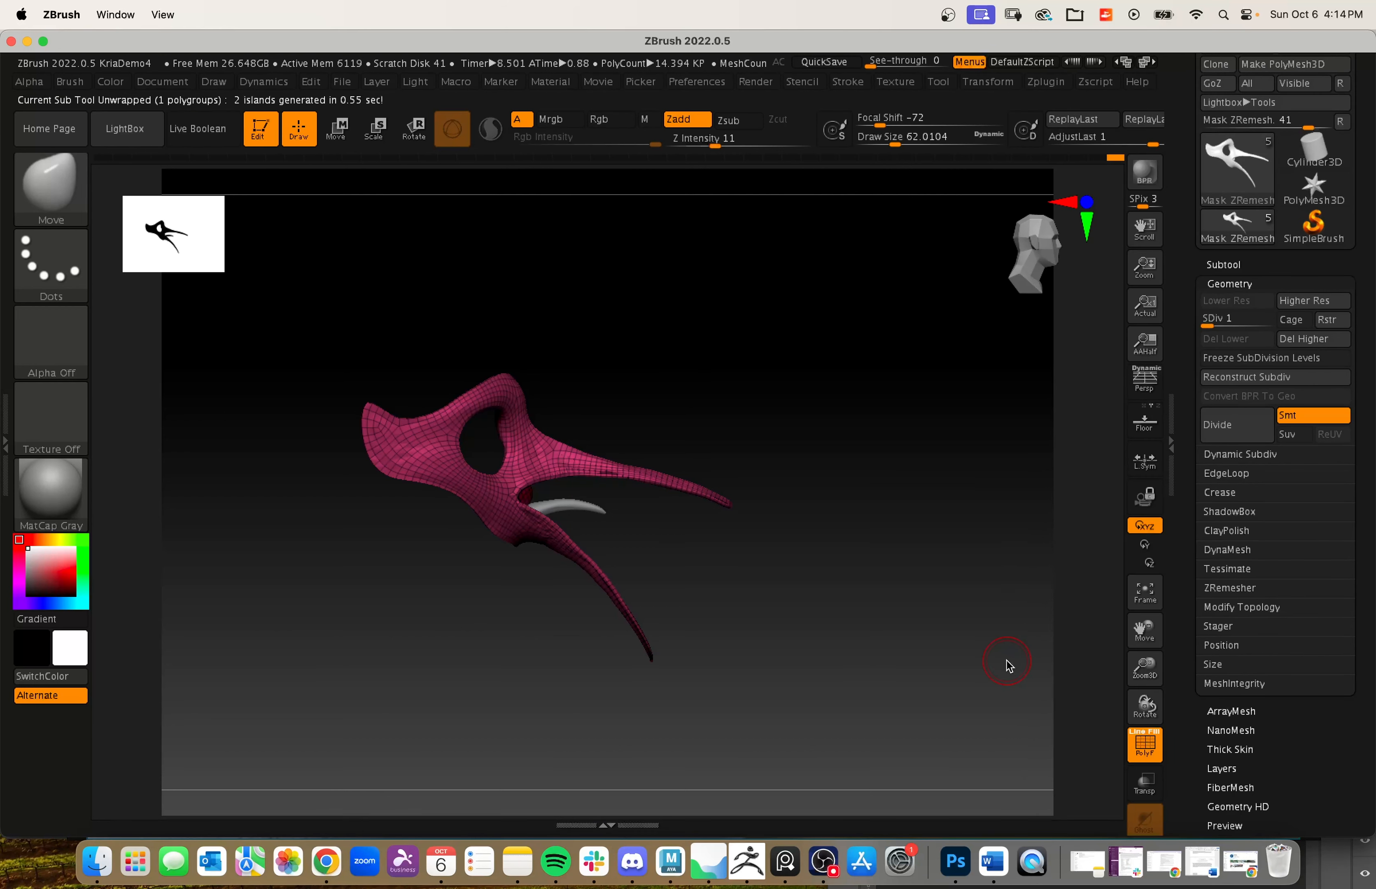
{"action": "left_click", "coordinate": [1253, 291]}
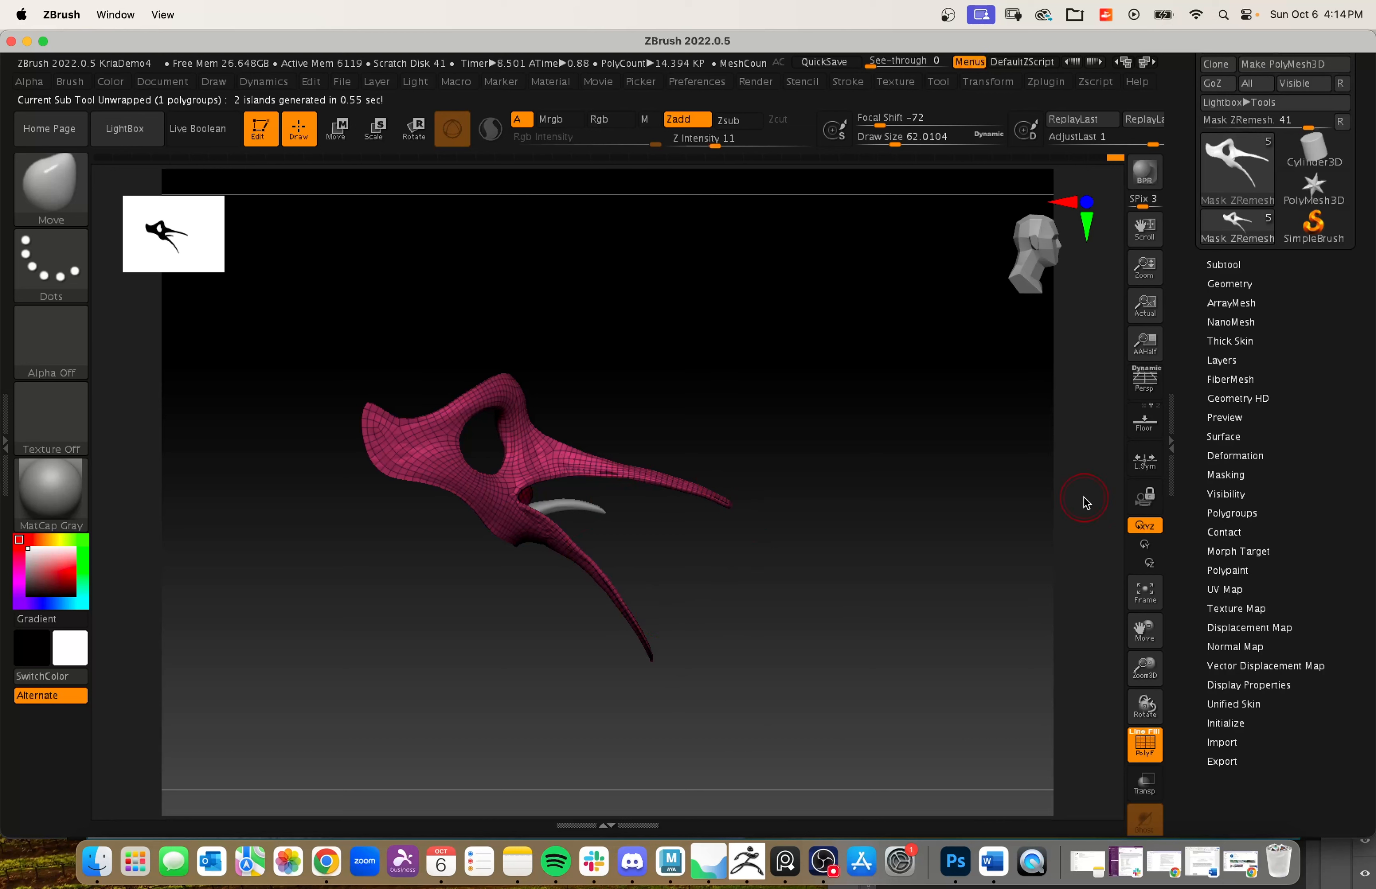
- Preview the mask's flattened UV layout with Morph UV and return to the 3D shape
{"action": "left_click", "coordinate": [1240, 590]}
{"action": "left_click", "coordinate": [1238, 606]}
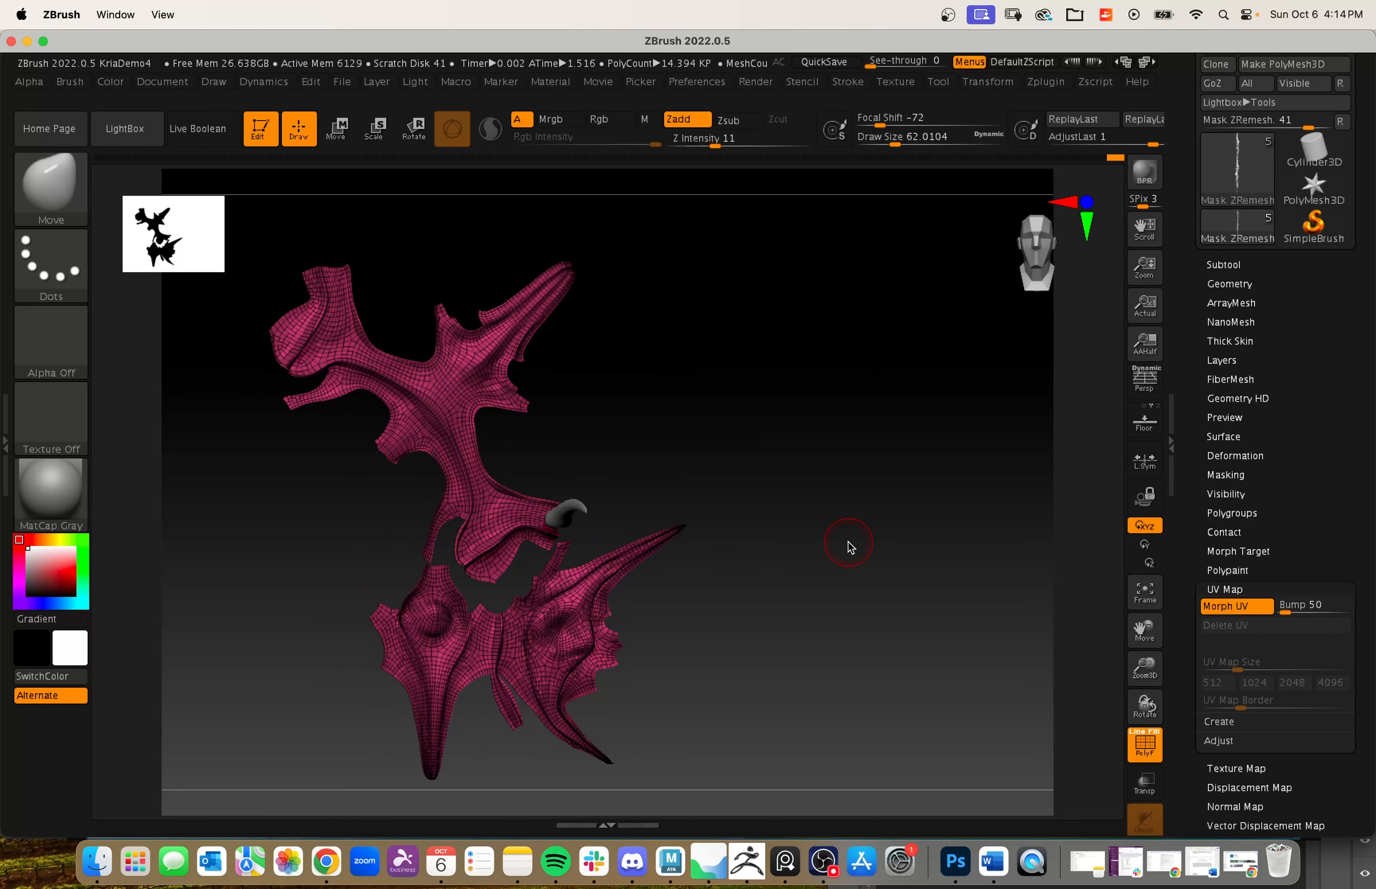
{"action": "key", "text": "super+z"}
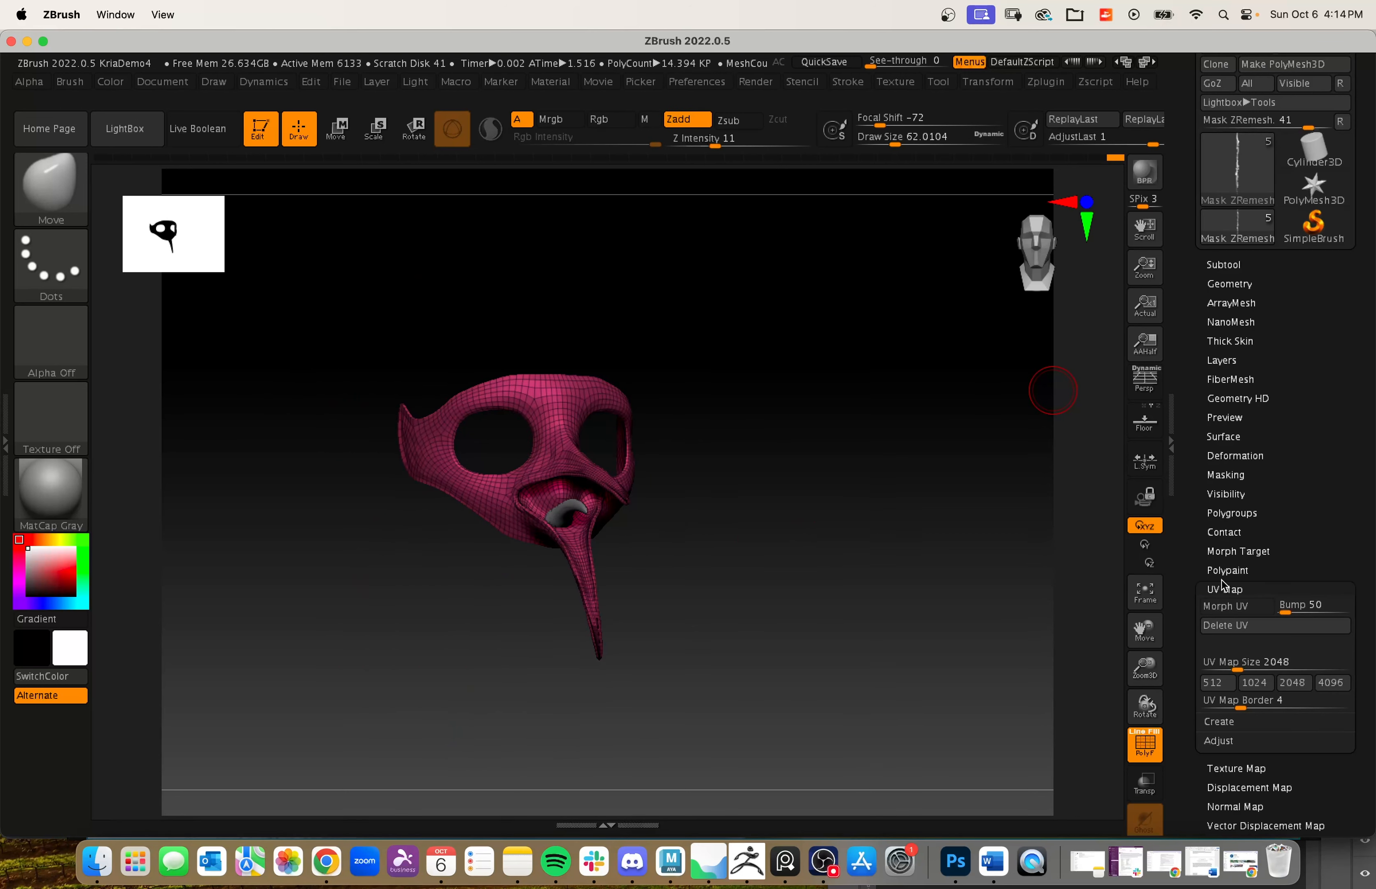
{"action": "left_click", "coordinate": [1225, 588]}
- Raise the Mask ZRemesh subtool to subdivision level 5 and turn off the polyframe
{"action": "left_click_drag", "start_coordinate": [836, 512], "coordinate": [908, 515]}
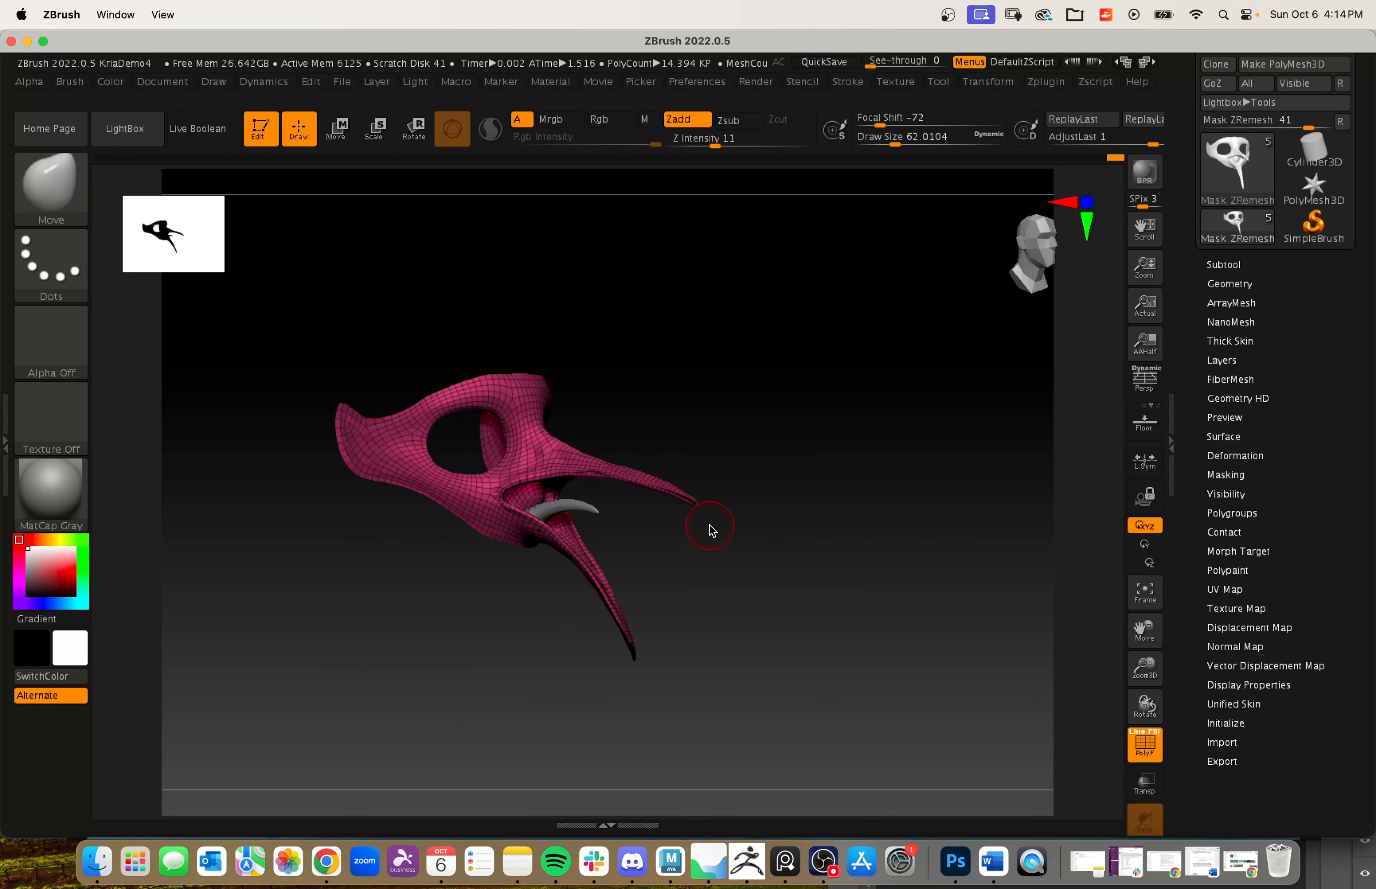
{"action": "left_click_drag", "start_coordinate": [708, 526], "coordinate": [984, 380], "text": "alt"}
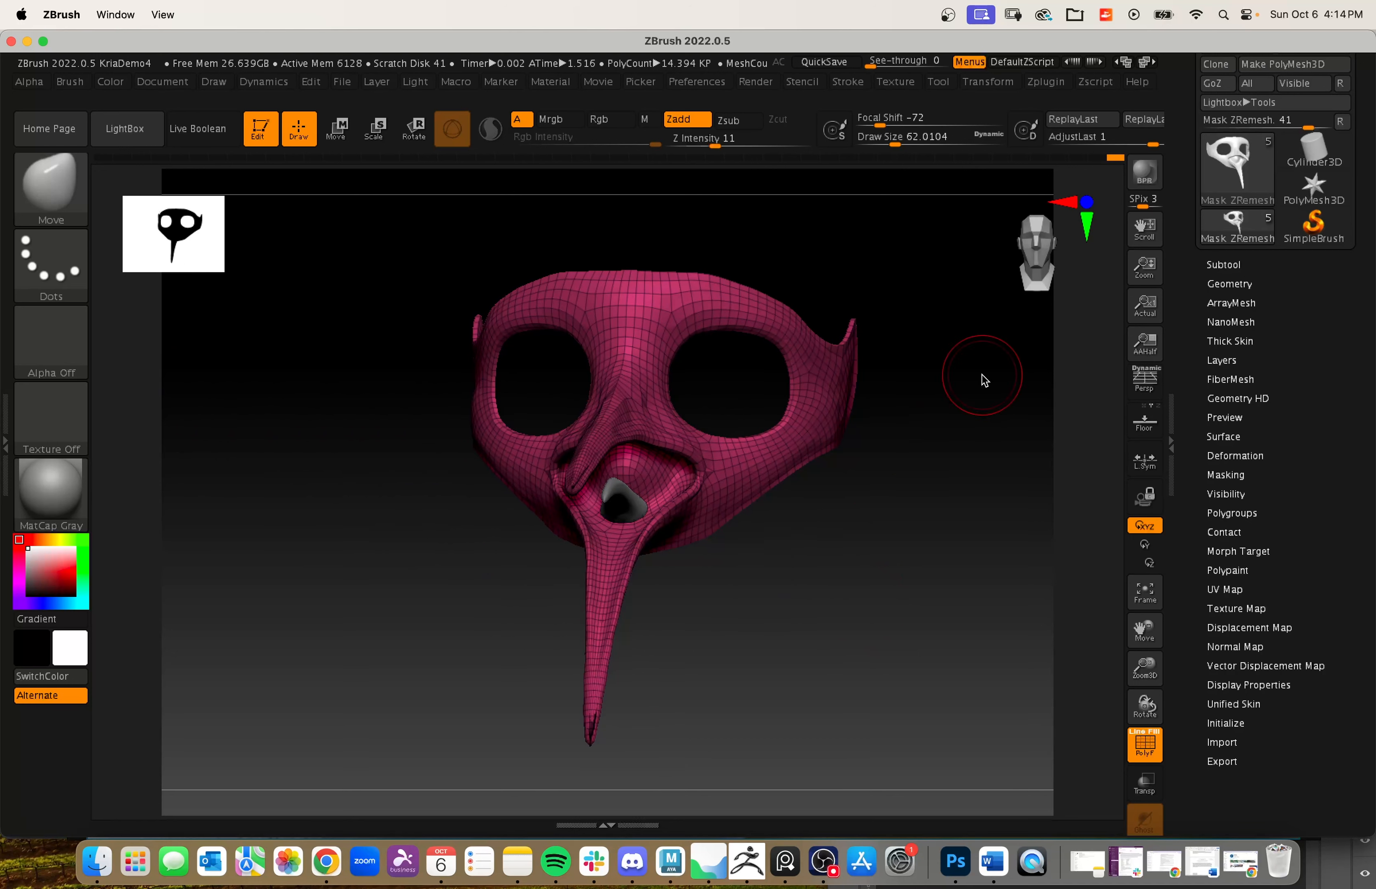
{"action": "left_click", "coordinate": [1225, 264]}
{"action": "left_click_drag", "start_coordinate": [961, 586], "coordinate": [876, 621]}
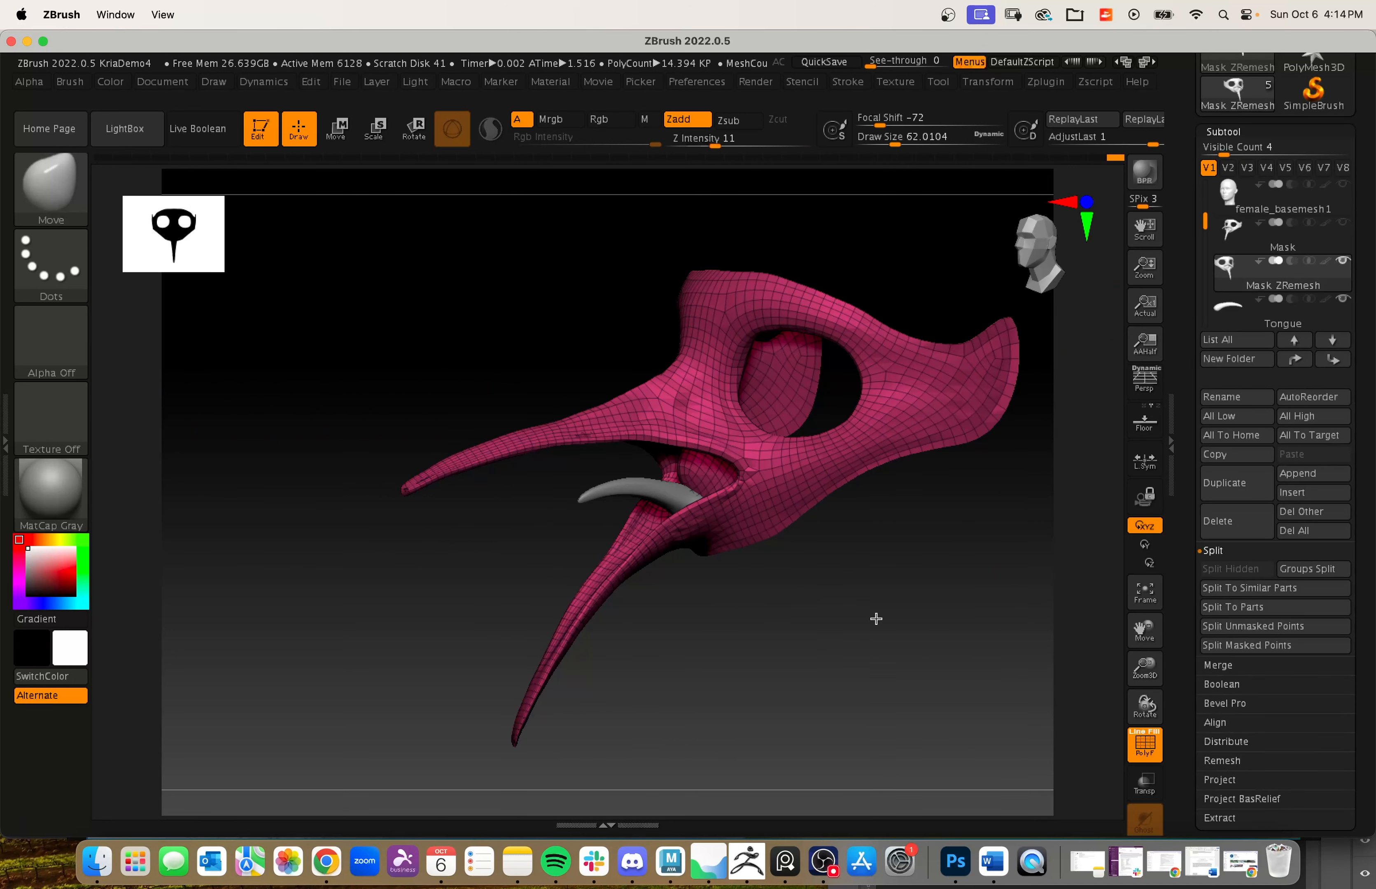
{"action": "left_click_drag", "start_coordinate": [797, 705], "coordinate": [884, 708]}
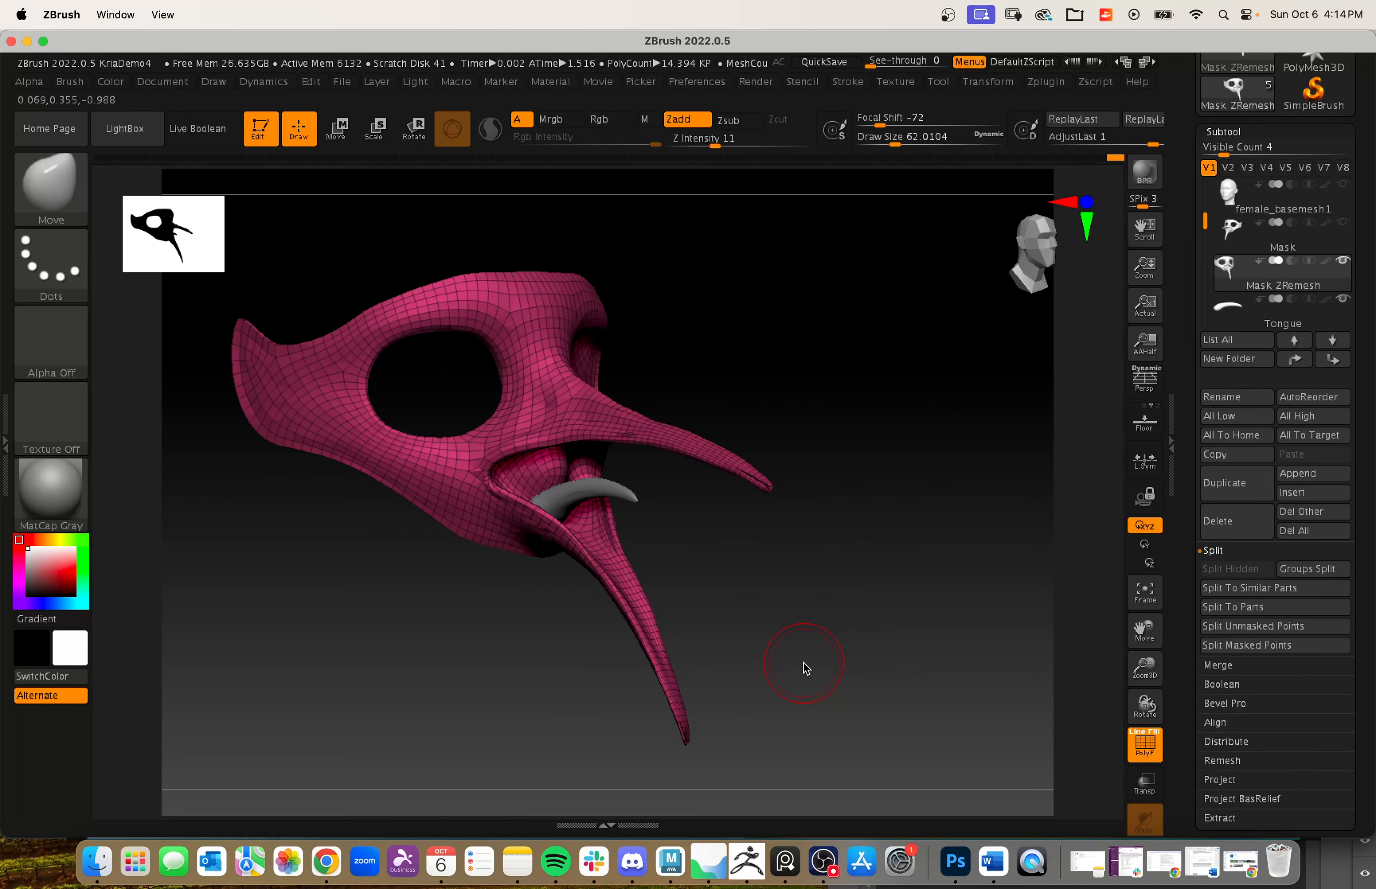
{"action": "left_click_drag", "start_coordinate": [805, 665], "coordinate": [841, 624]}
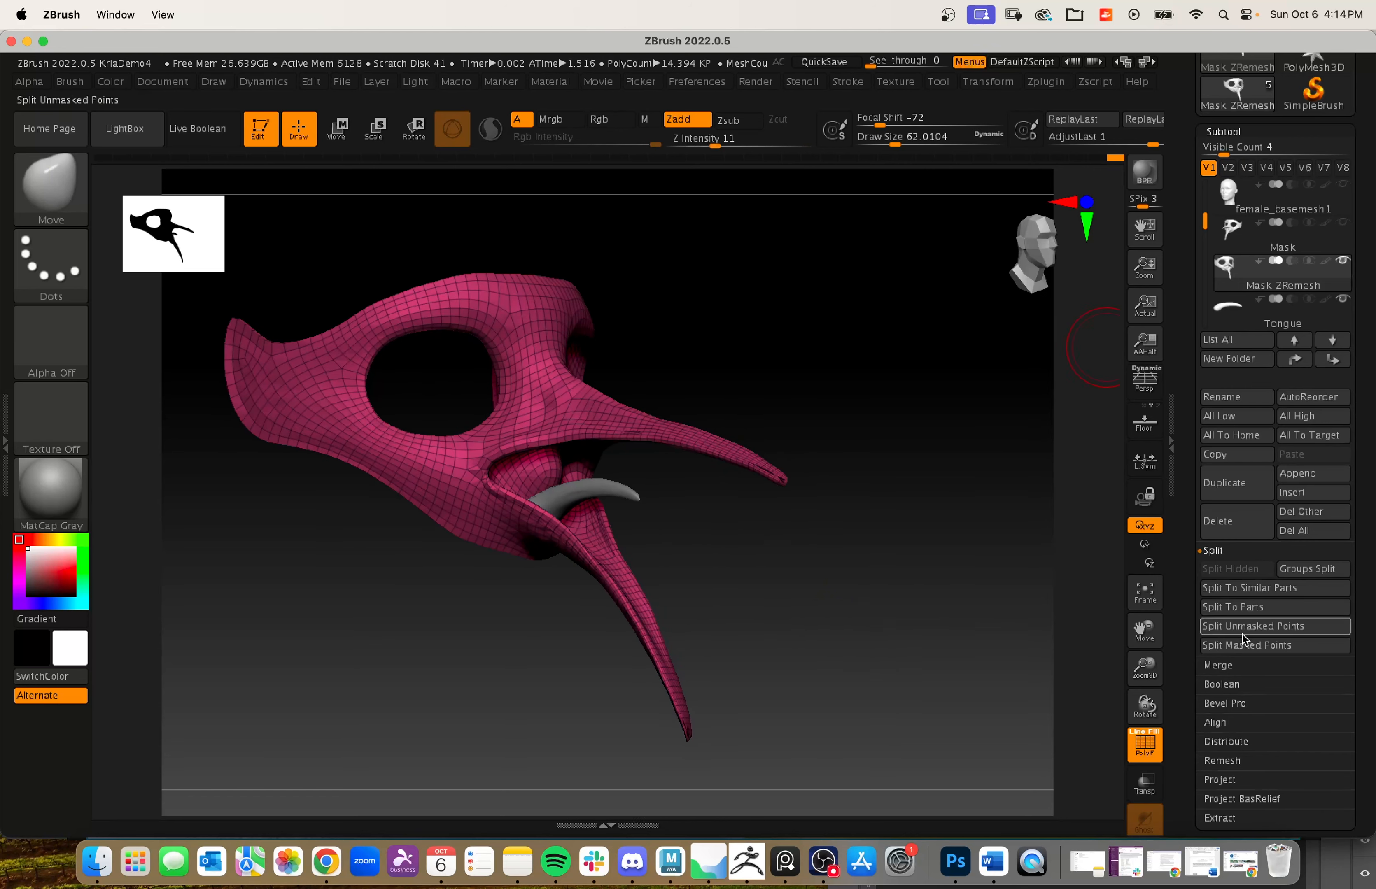
{"action": "scroll", "coordinate": [1223, 691], "scroll_direction": "down", "scroll_amount": 5}
{"action": "left_click", "coordinate": [1243, 720]}
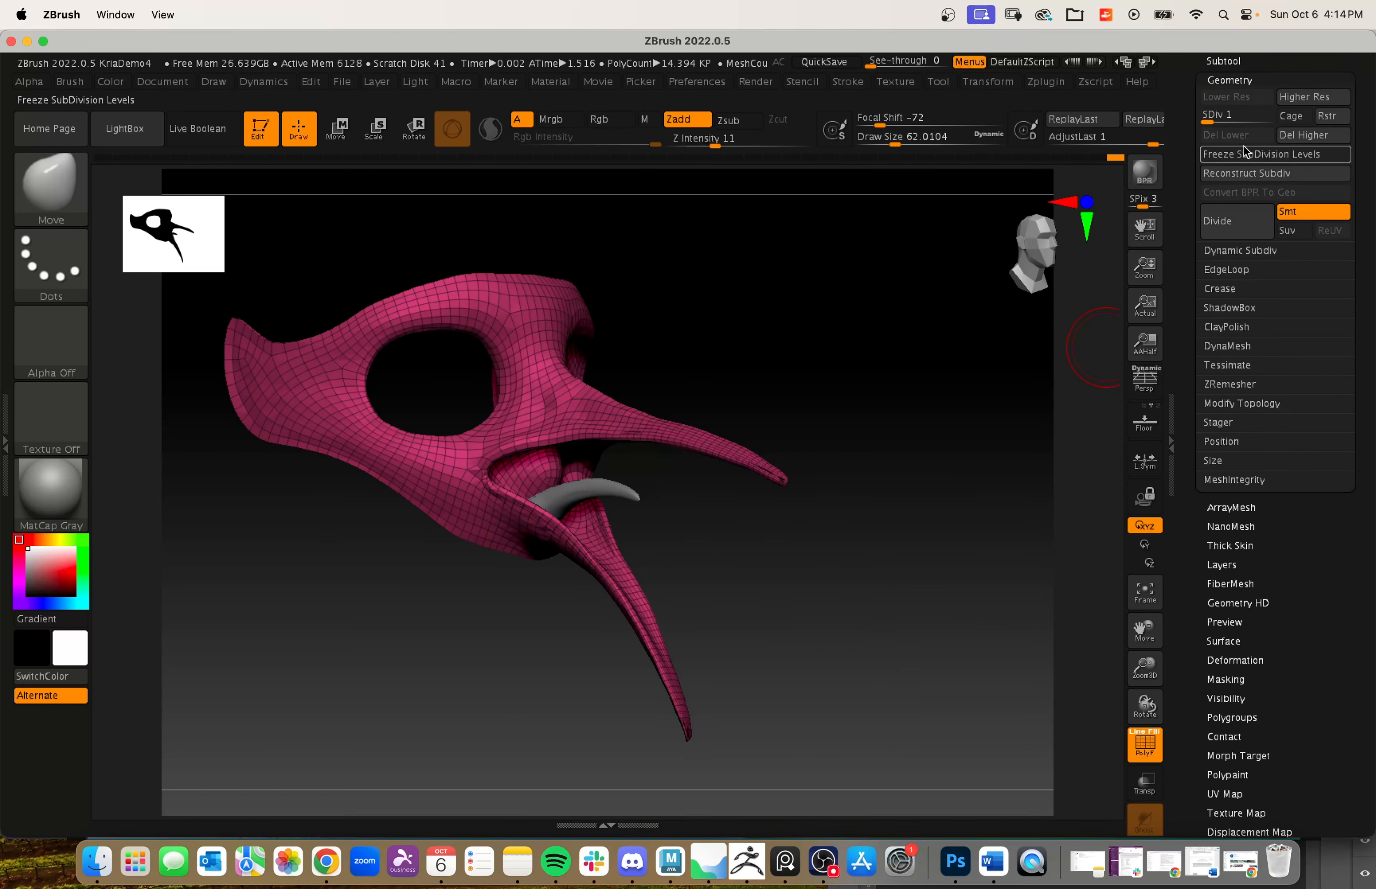
{"action": "left_click_drag", "start_coordinate": [1221, 120], "coordinate": [1280, 125]}
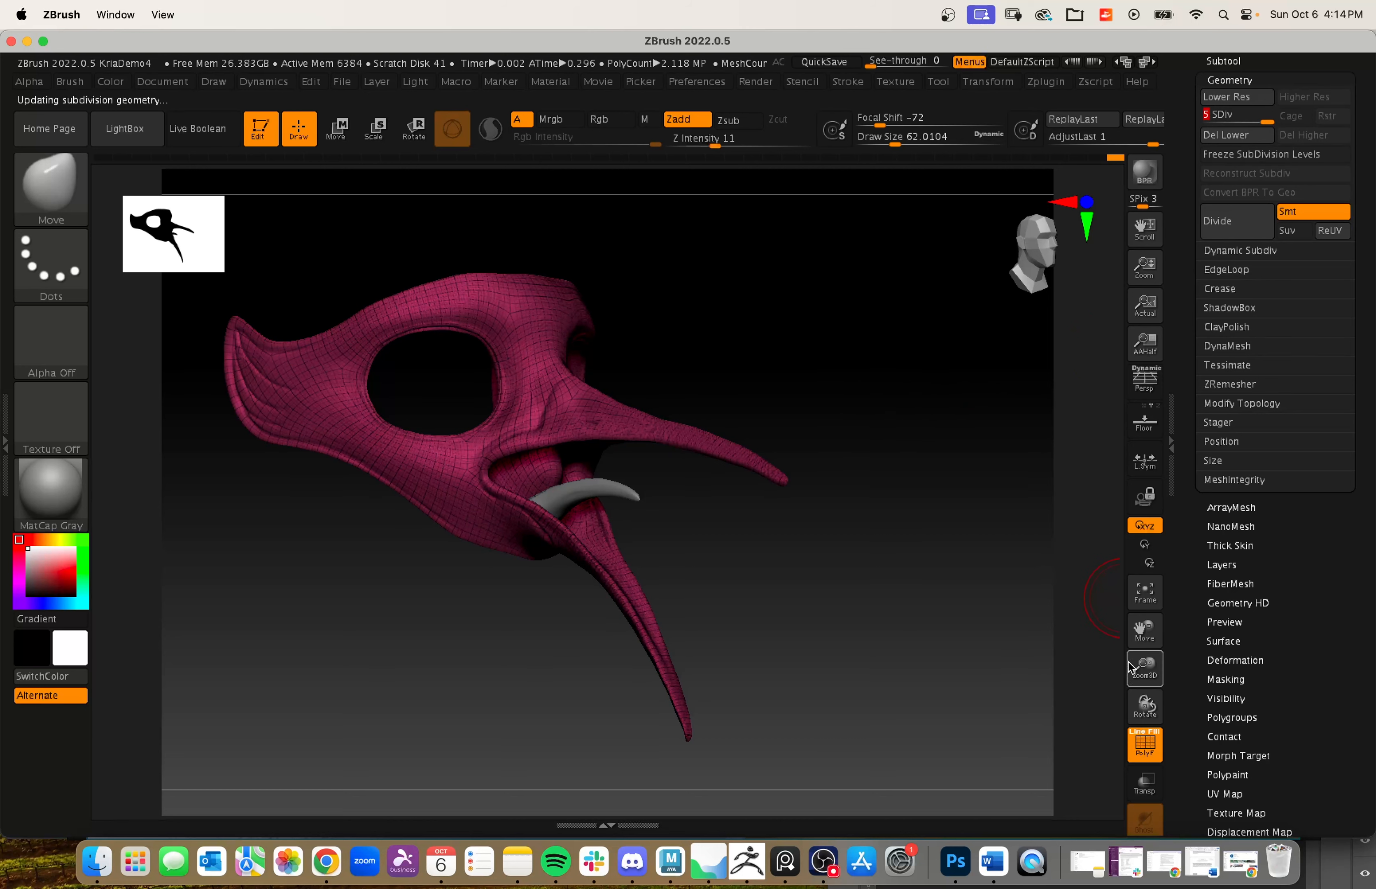
{"action": "left_click", "coordinate": [1140, 750]}
{"action": "left_click_drag", "start_coordinate": [906, 626], "coordinate": [847, 603], "text": "shift"}
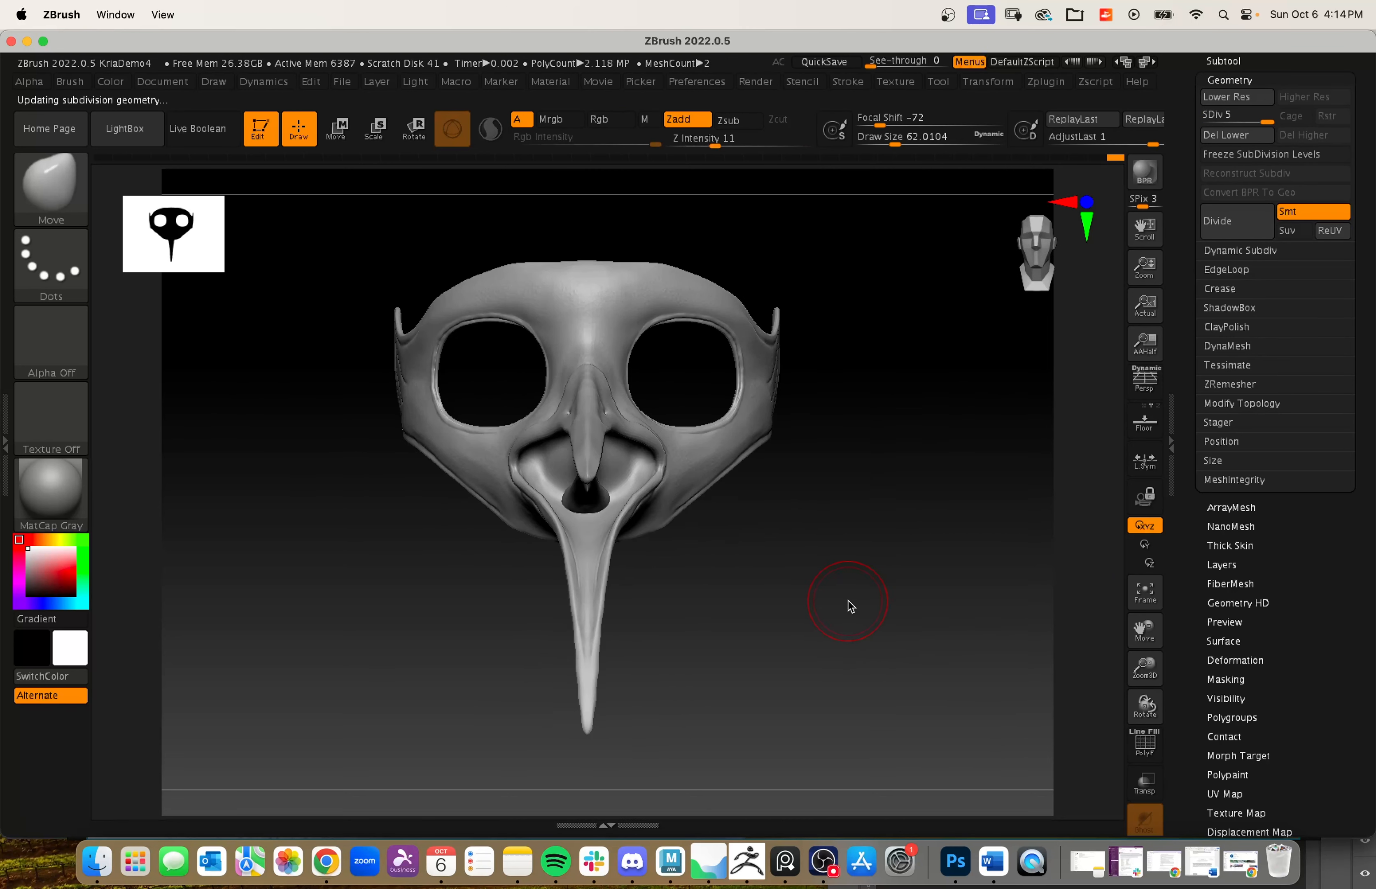